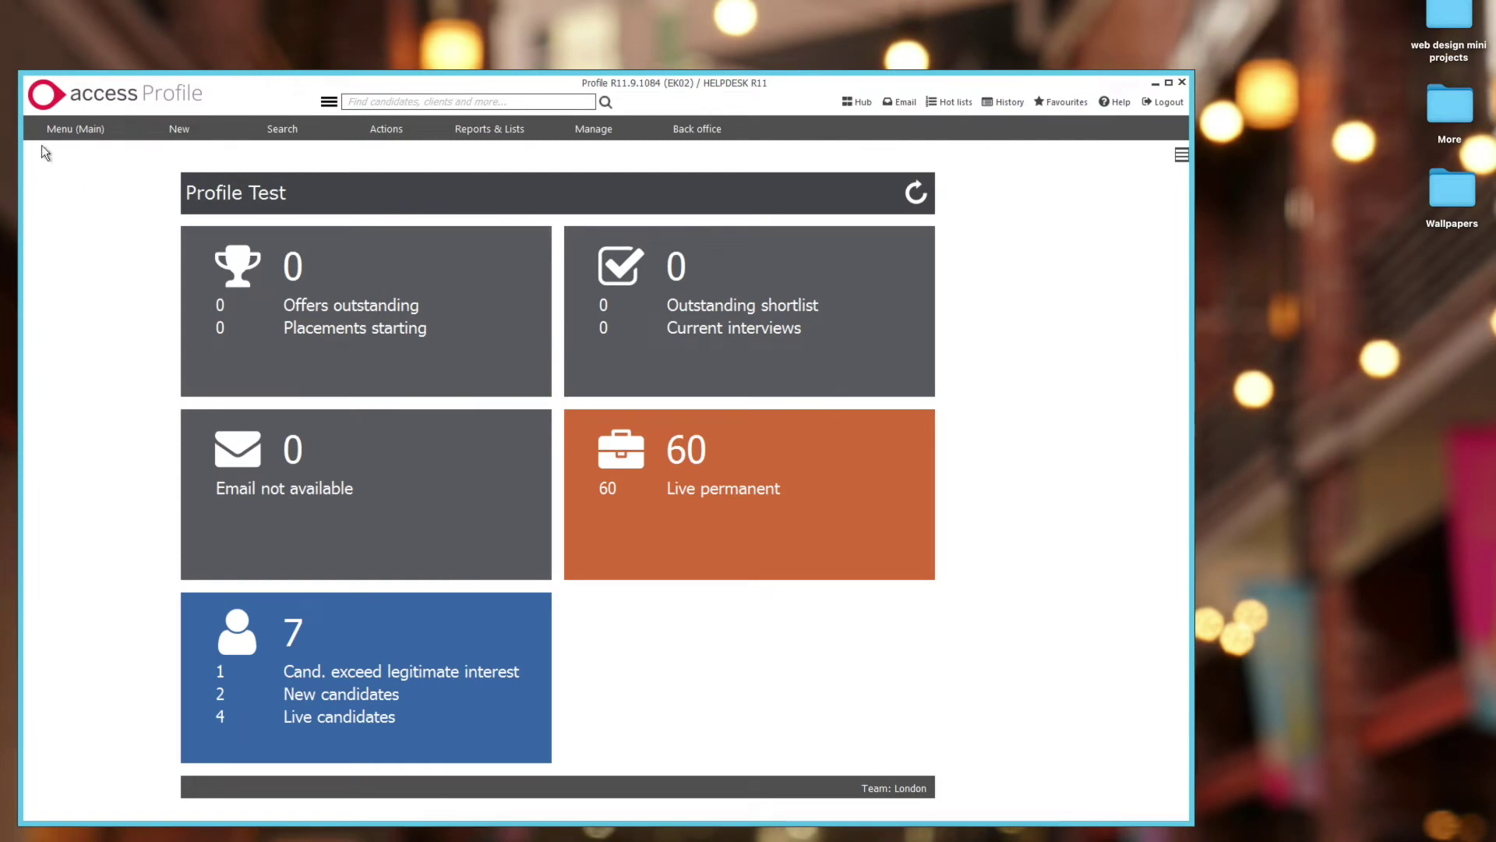
- Switch to the System Admin menu and open General > Email settings at system level
click(69, 133)
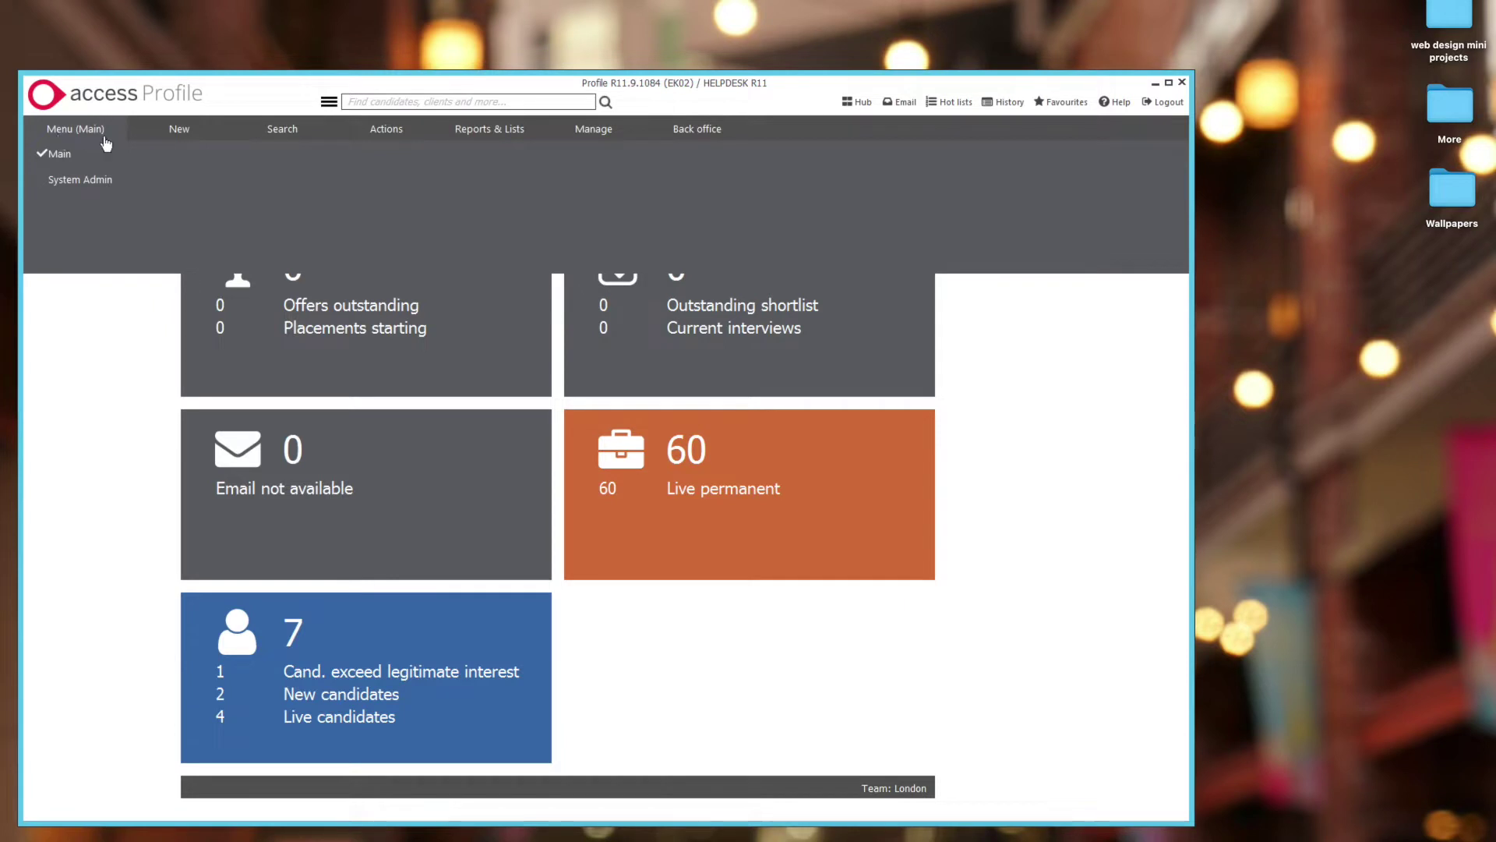
click(104, 183)
click(270, 139)
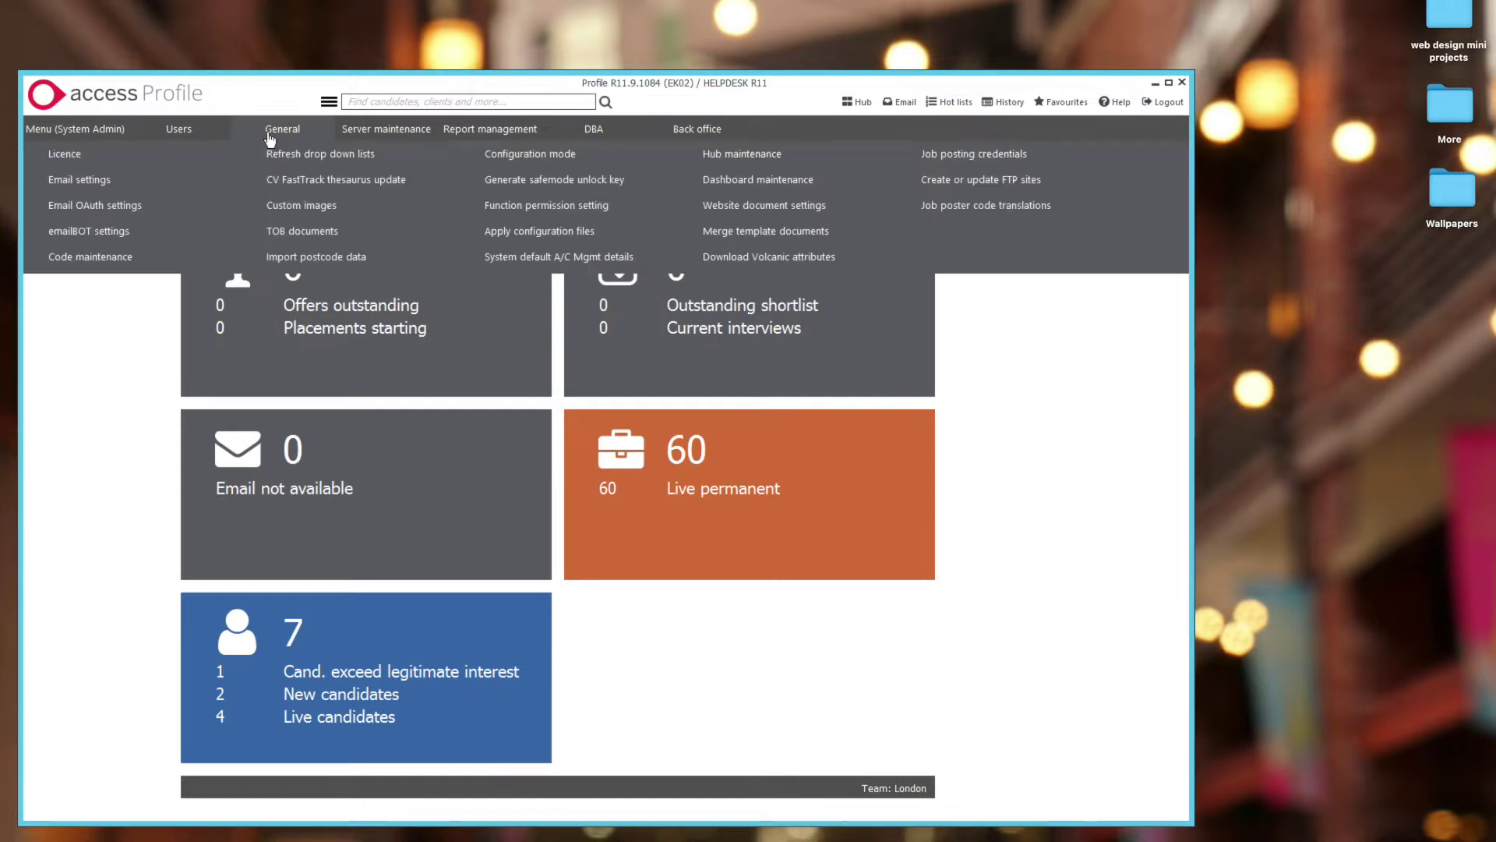
click(106, 181)
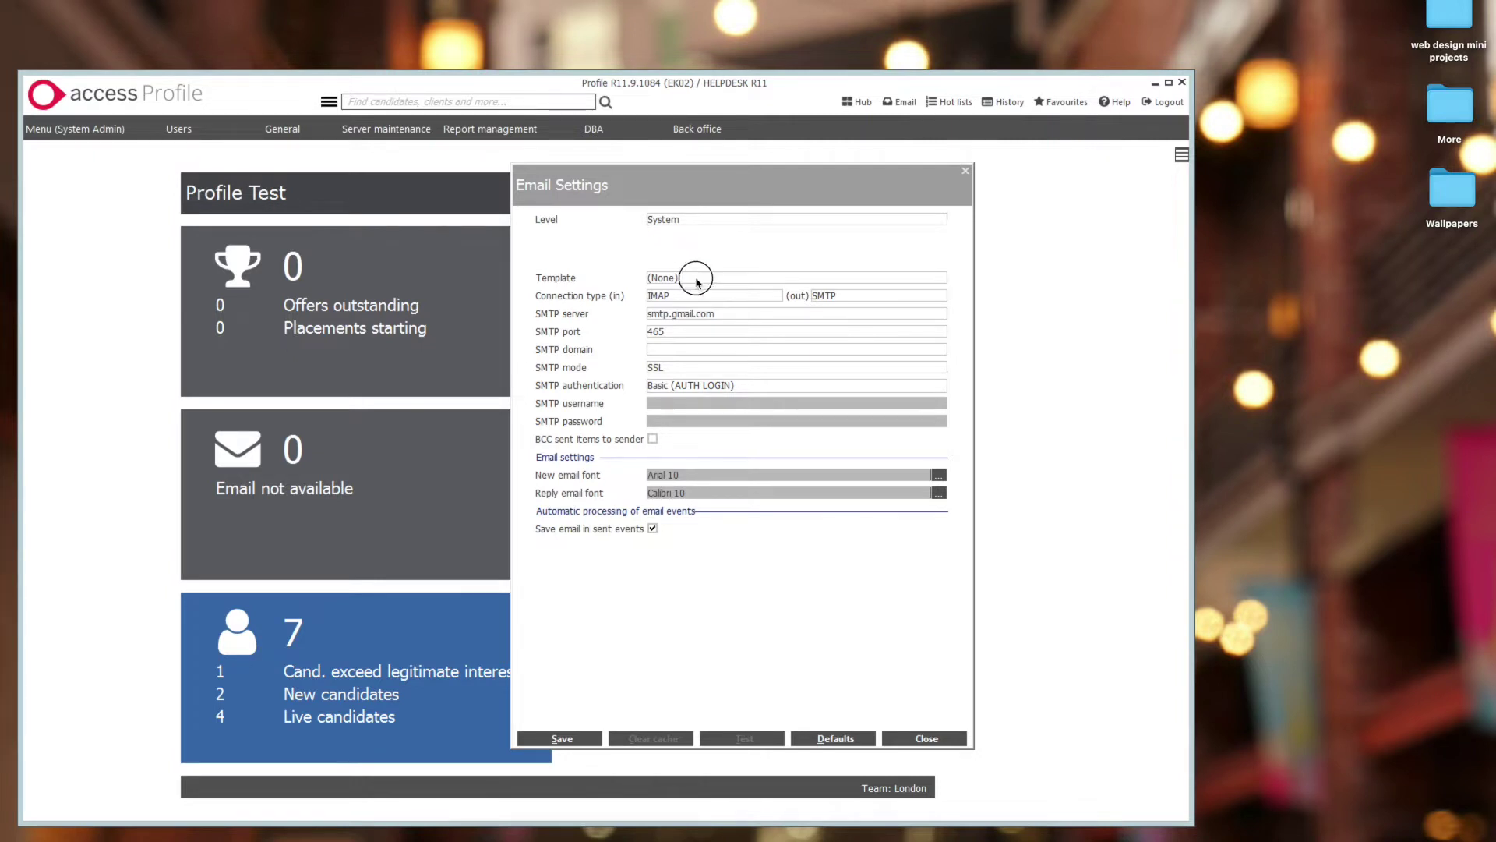
- Reapply the Google template defaults: imap.gmail.com on 993 and smtp.gmail.com on 465, both SSL
click(696, 278)
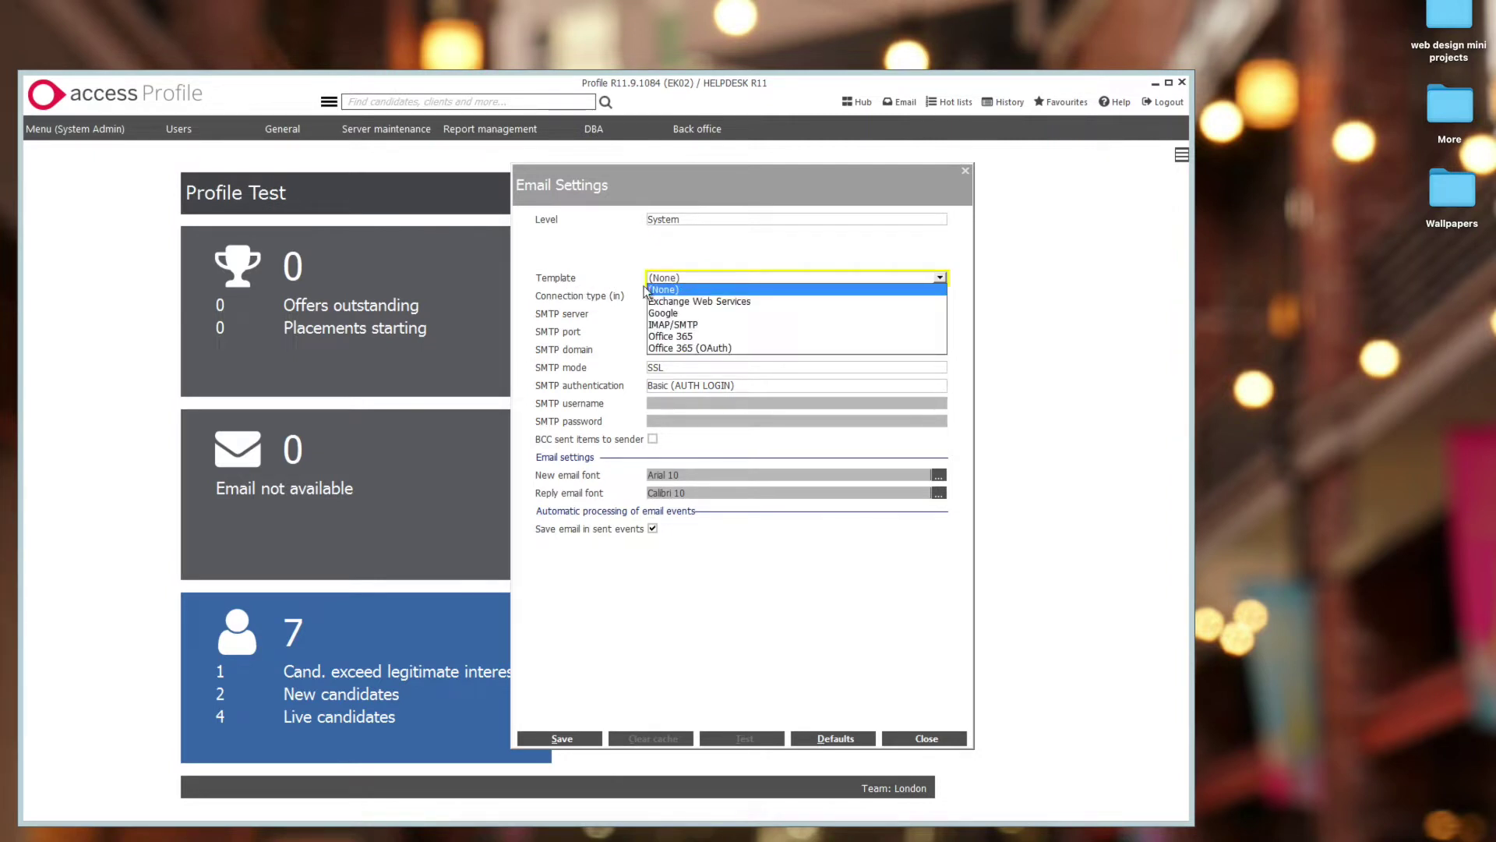
click(675, 314)
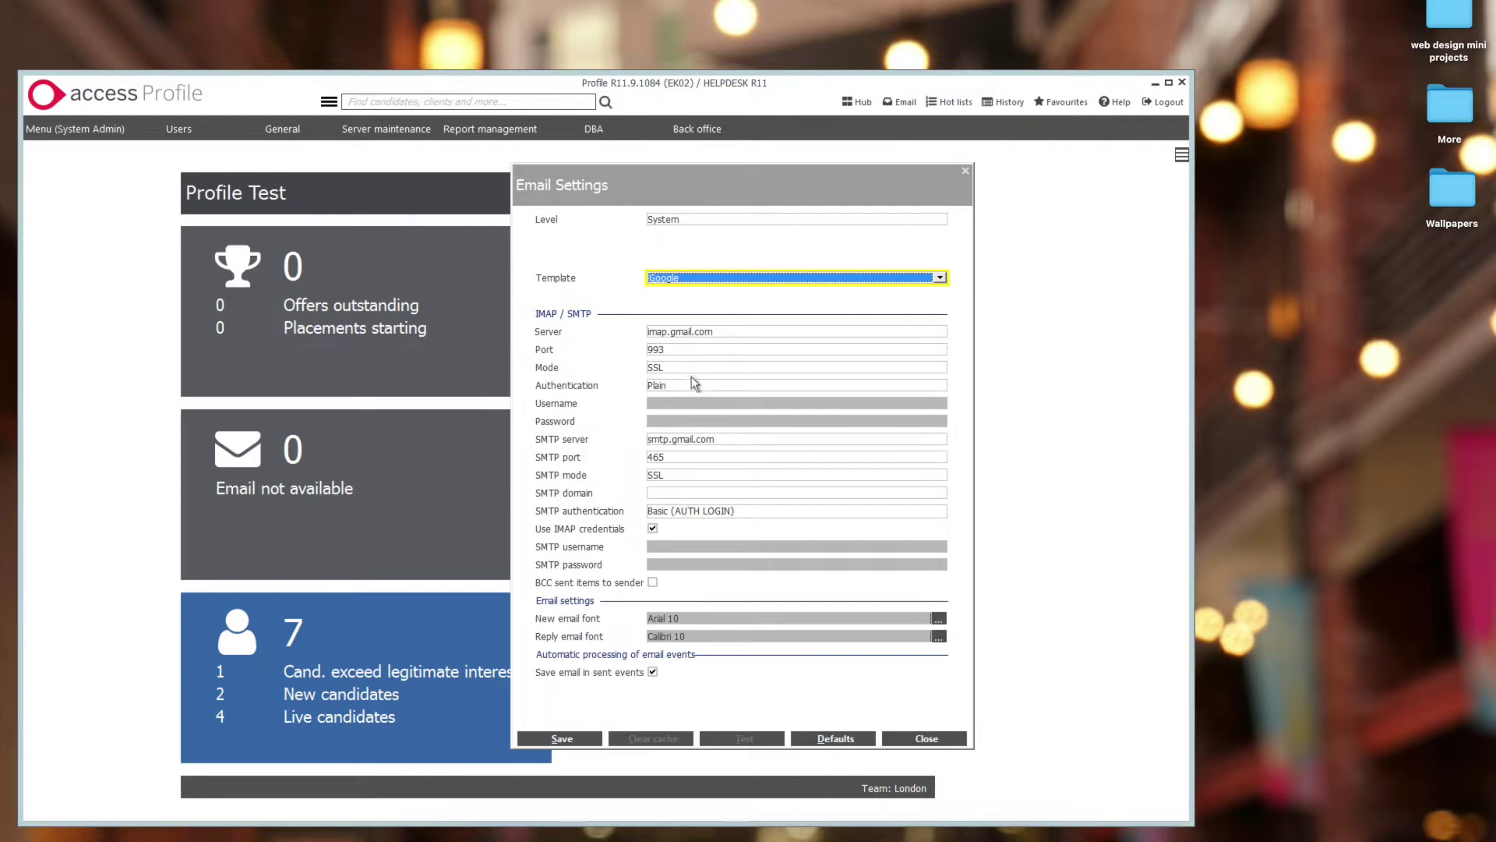
click(845, 739)
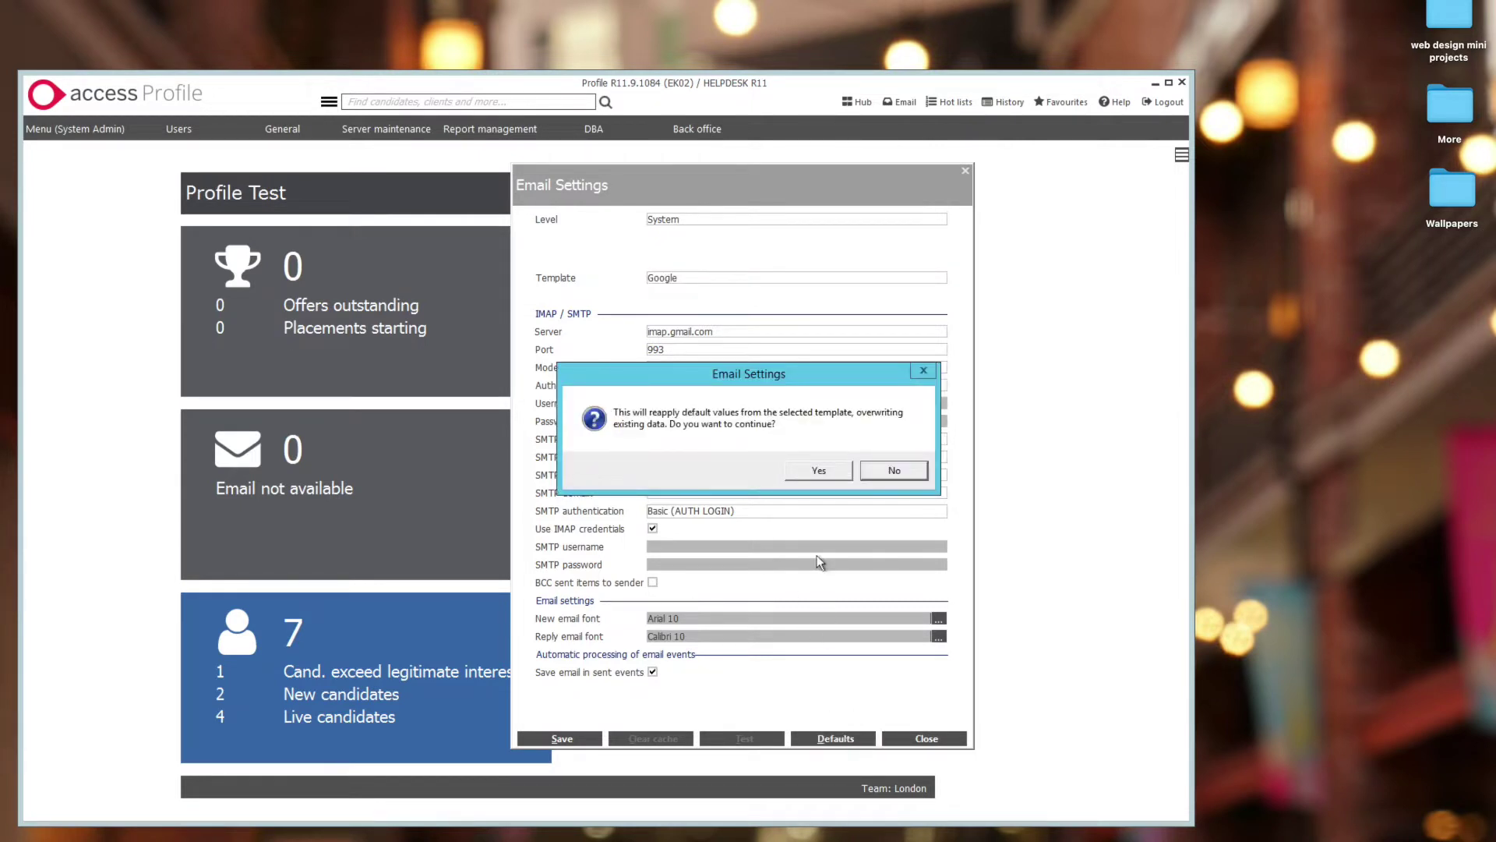
click(828, 473)
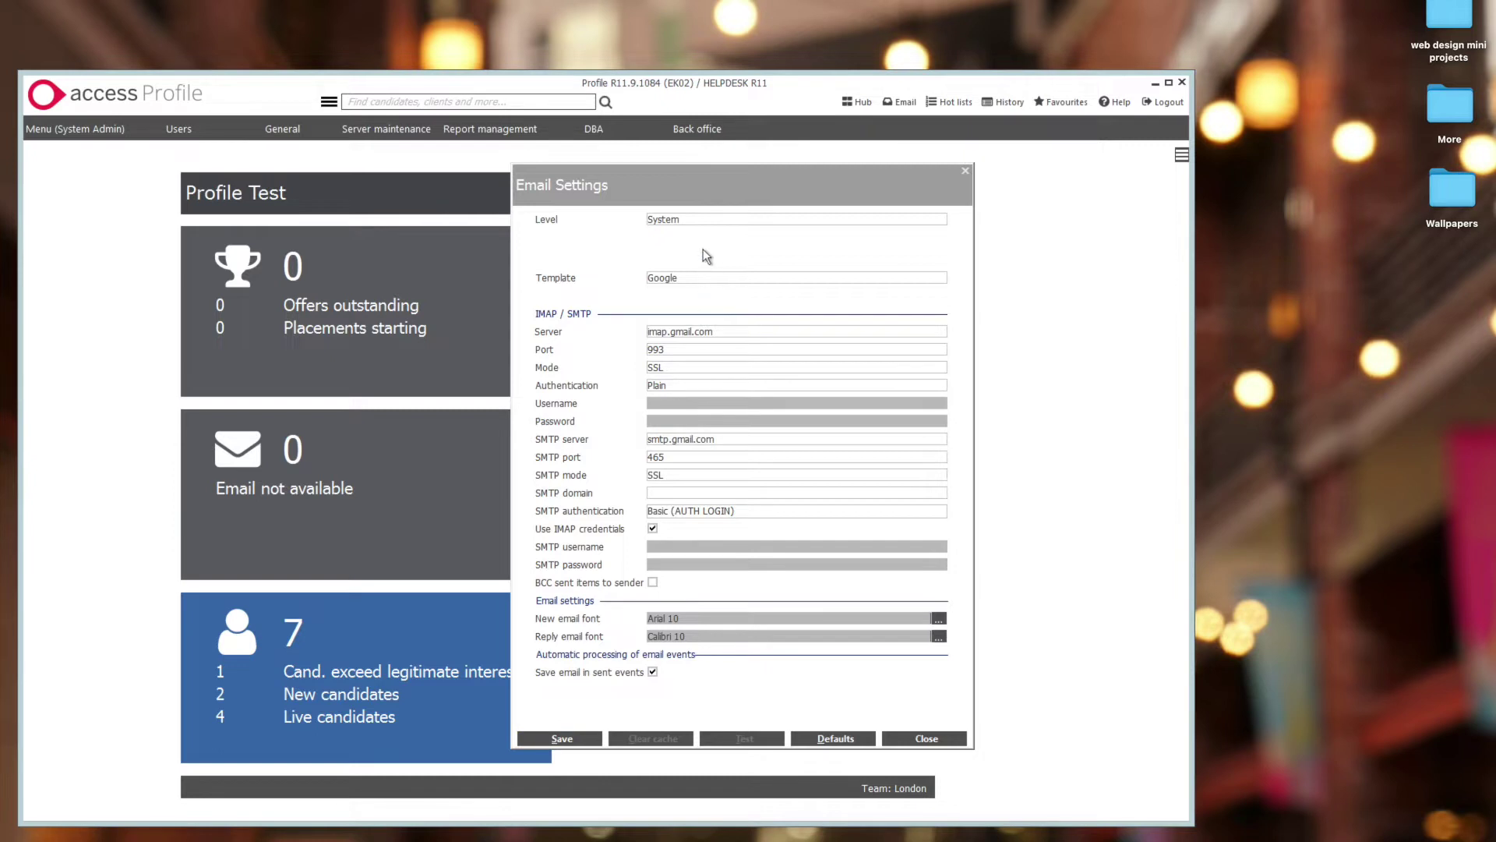
- Change the settings Level to User and select Profile Test as the user
click(704, 221)
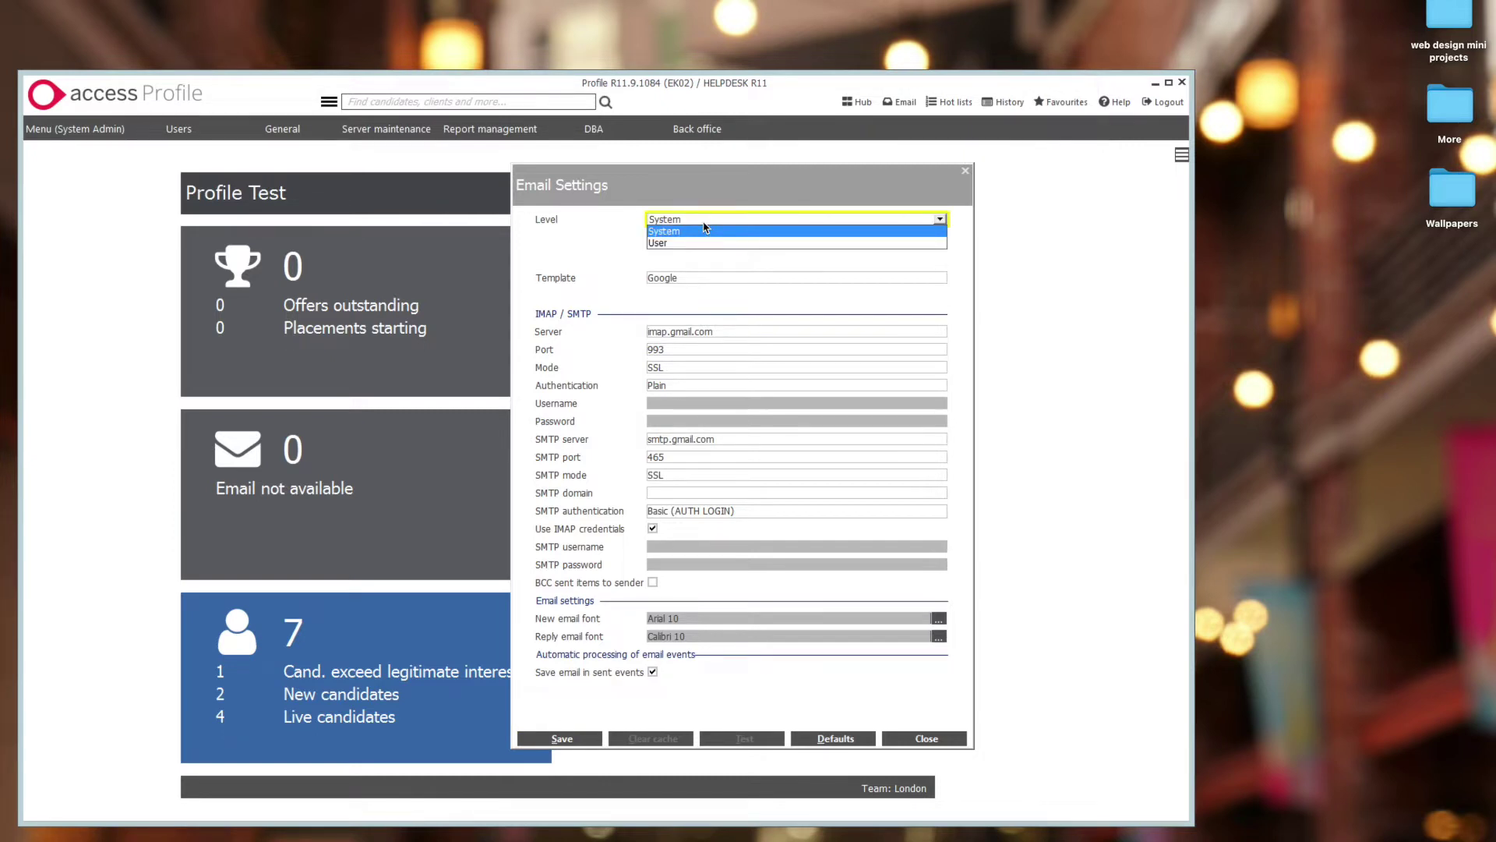
click(701, 242)
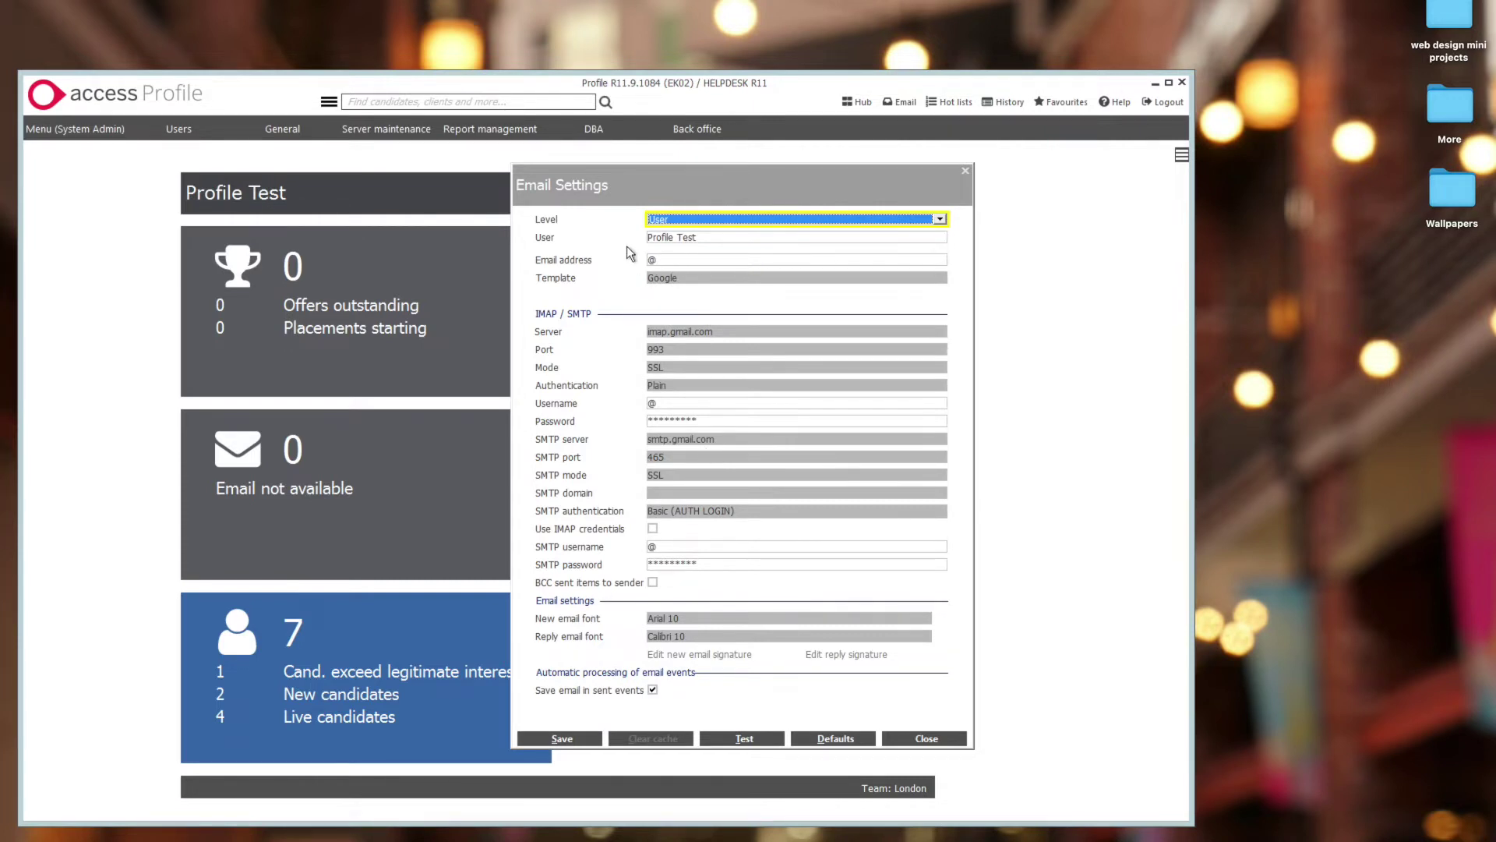
click(683, 240)
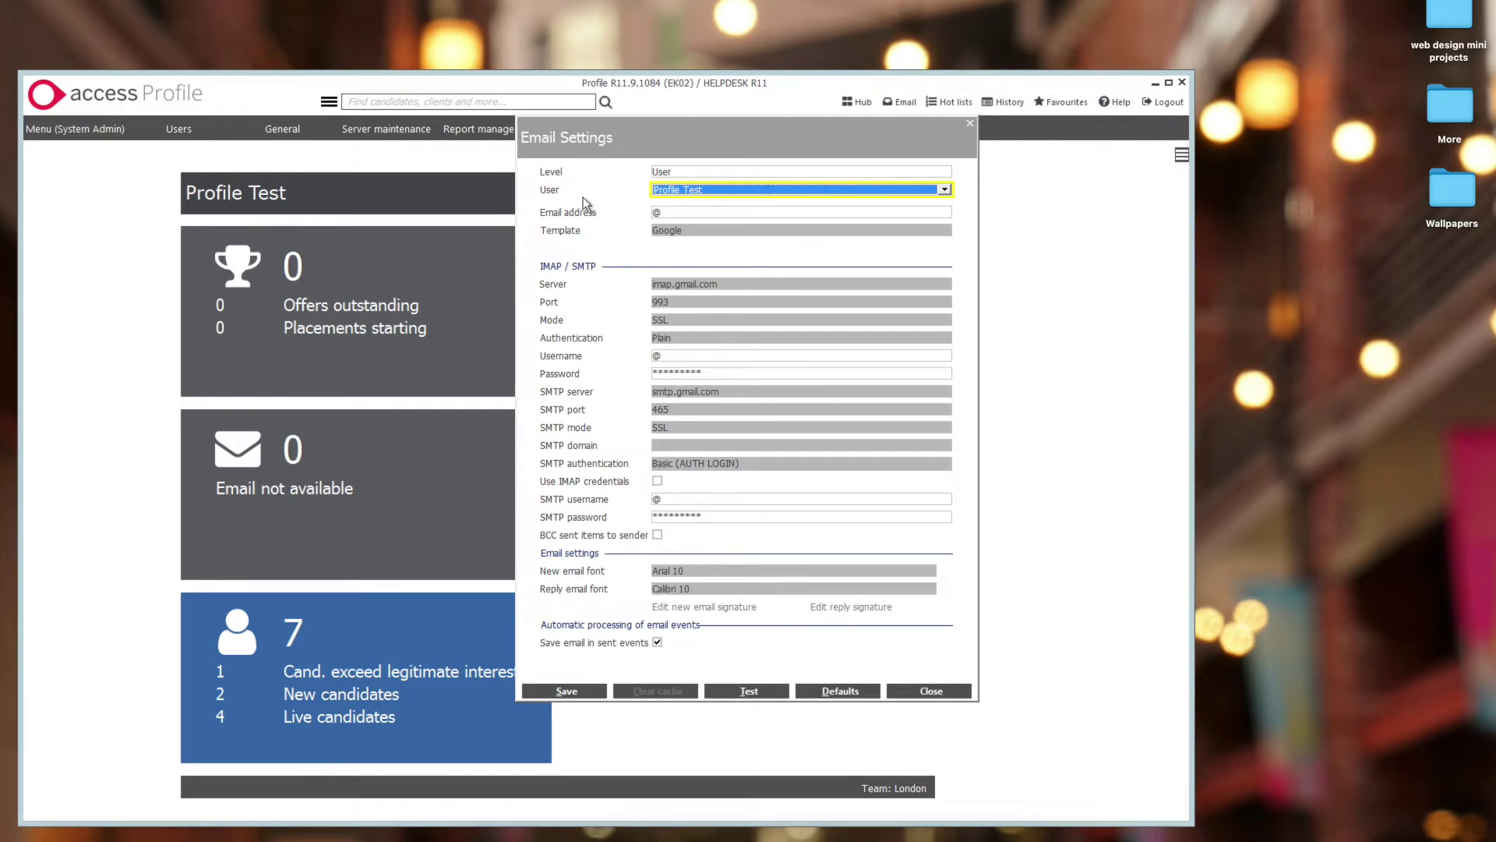
click(713, 190)
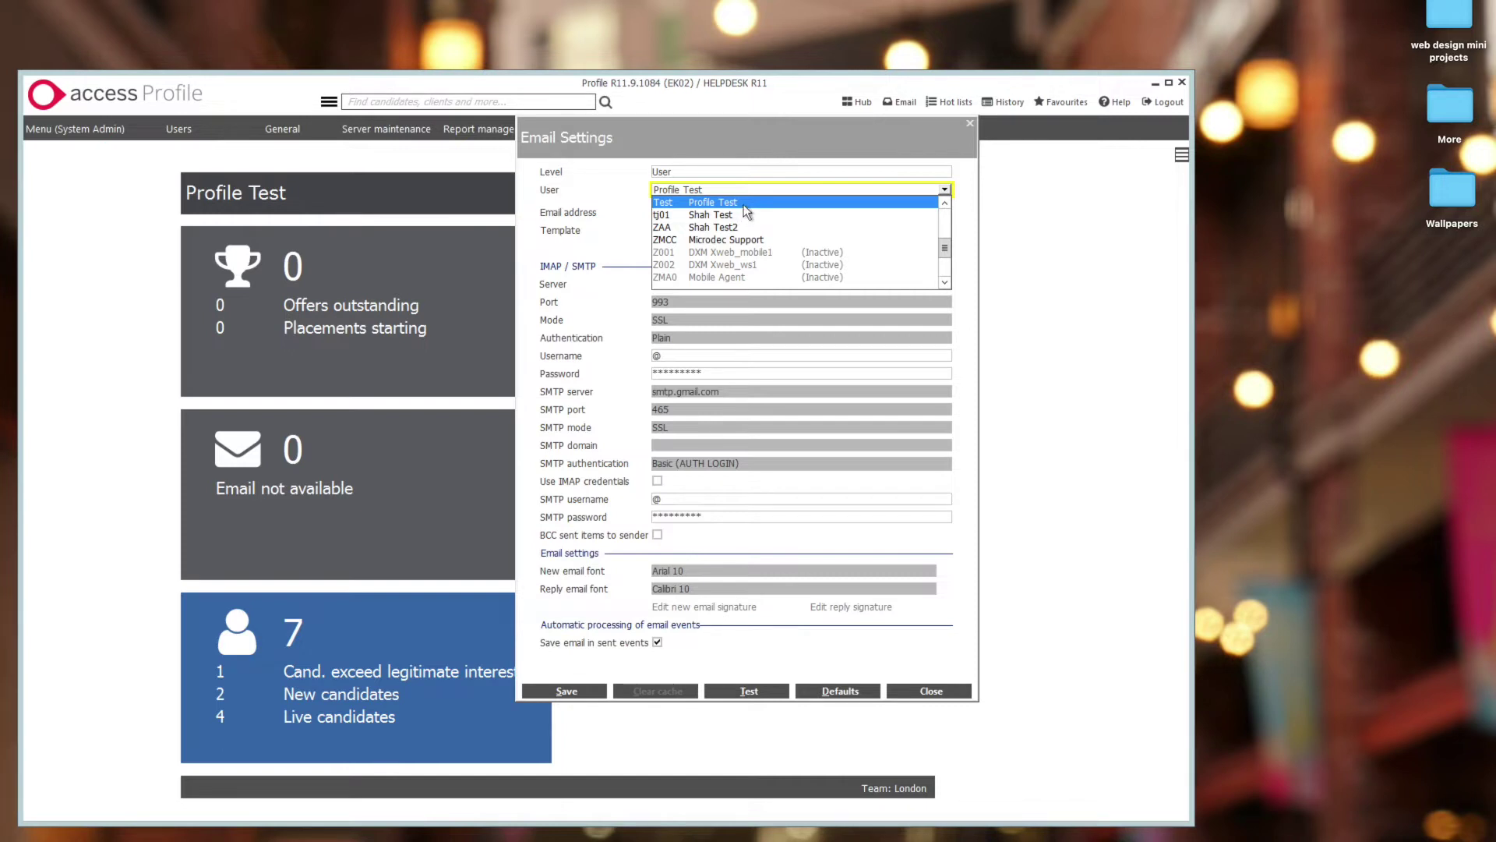
click(743, 204)
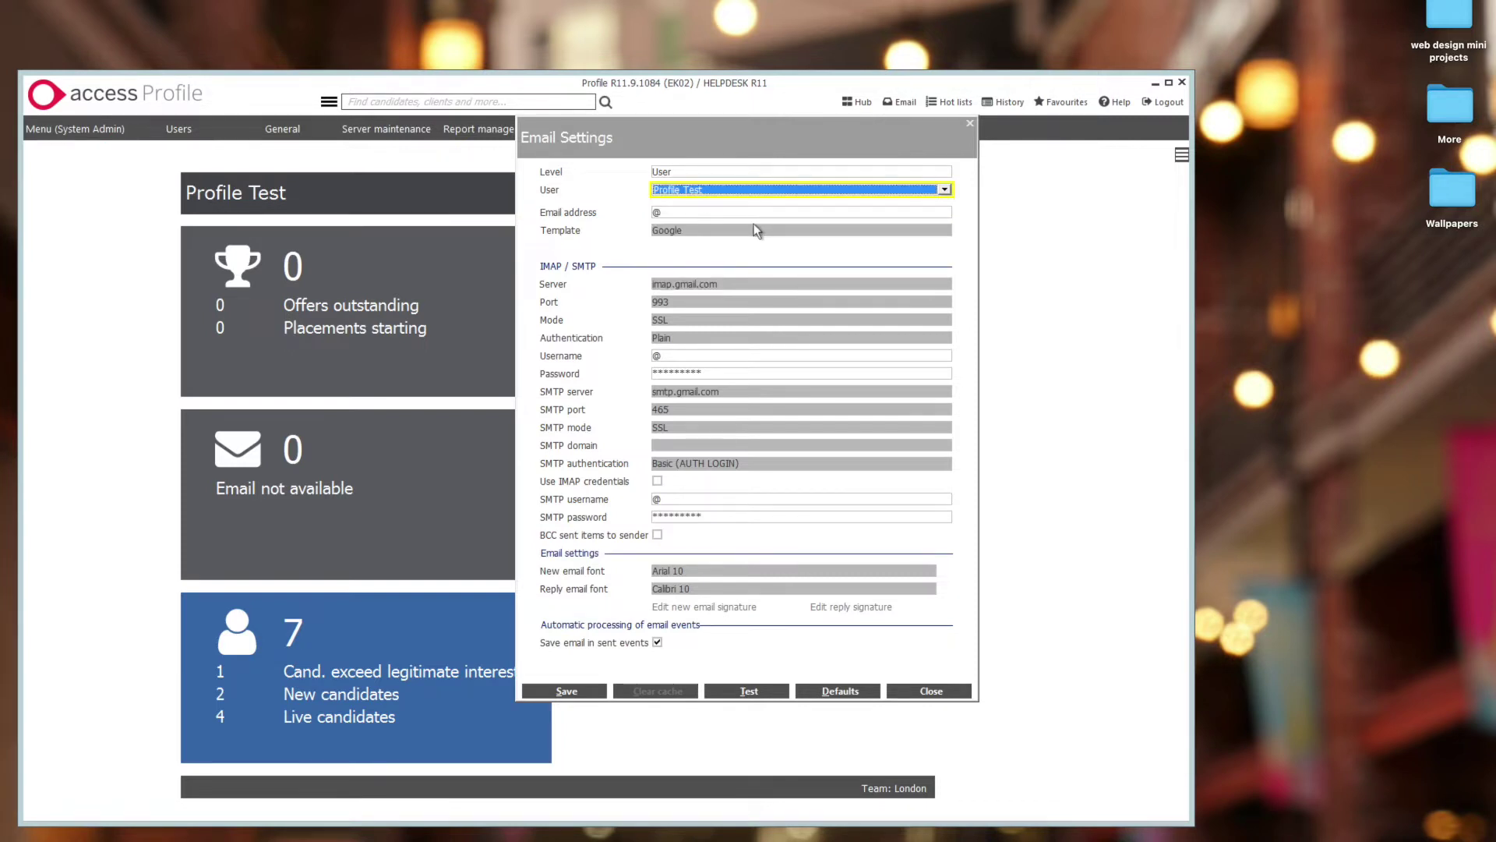
click(716, 211)
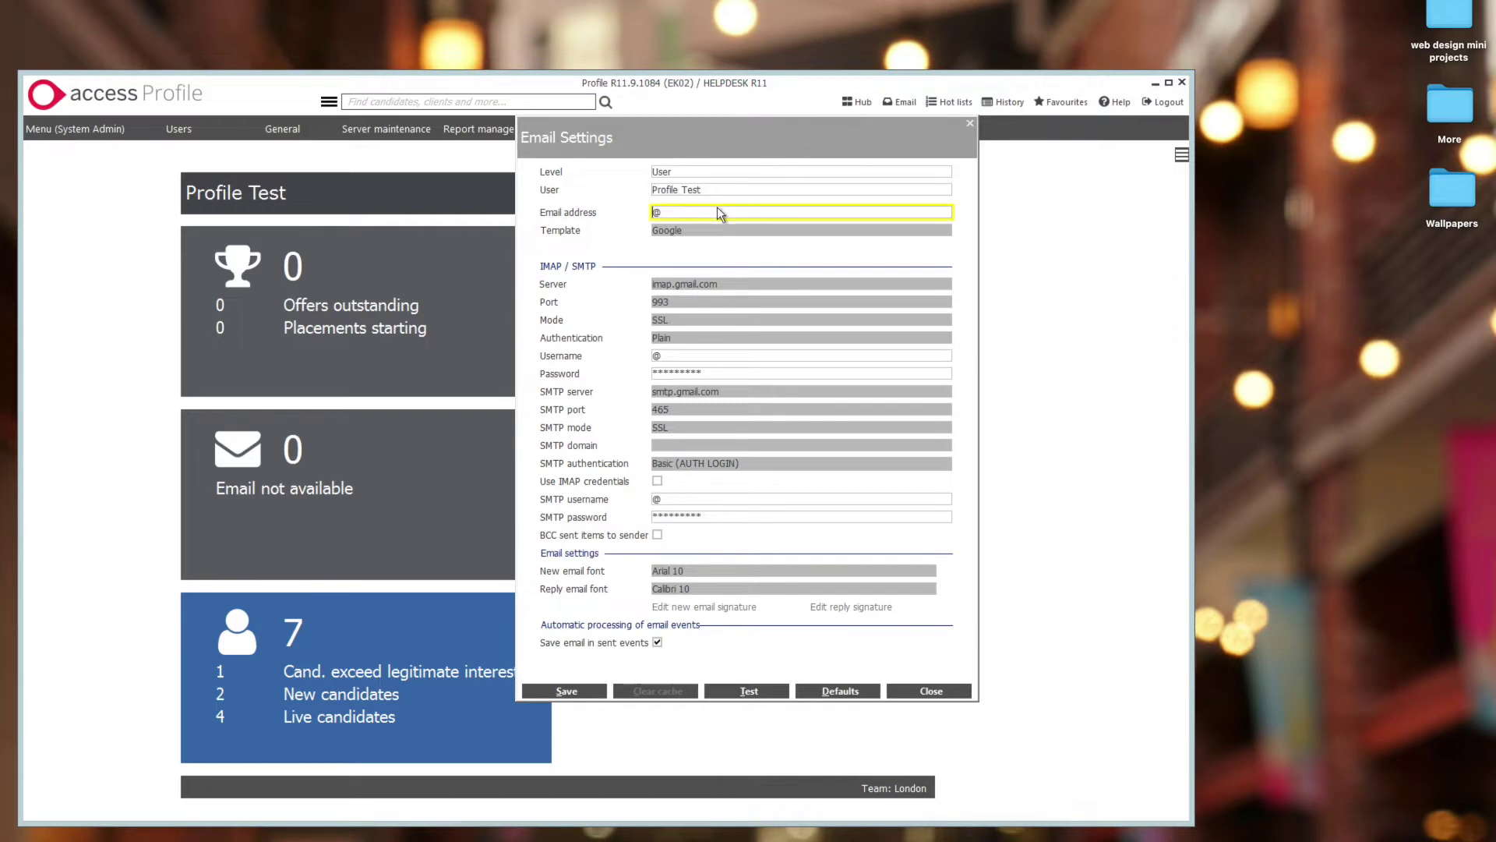
- Enter the user's Gmail address as email and username, and paste the app password
key(Delete)
drag(787, 210, 644, 221)
key(ctrl+c)
click(675, 356)
key(ctrl+v)
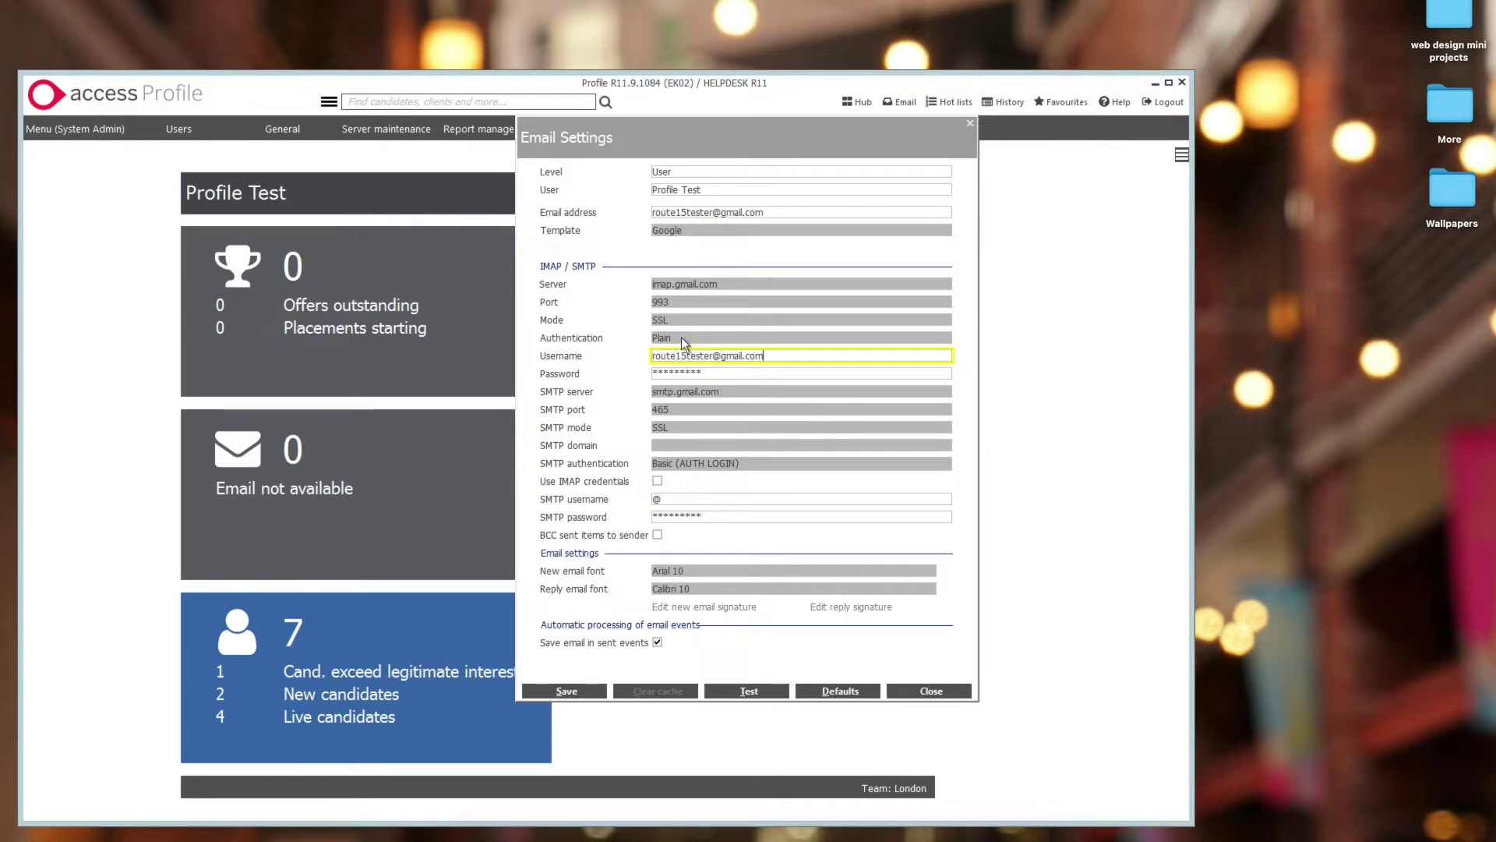
click(708, 373)
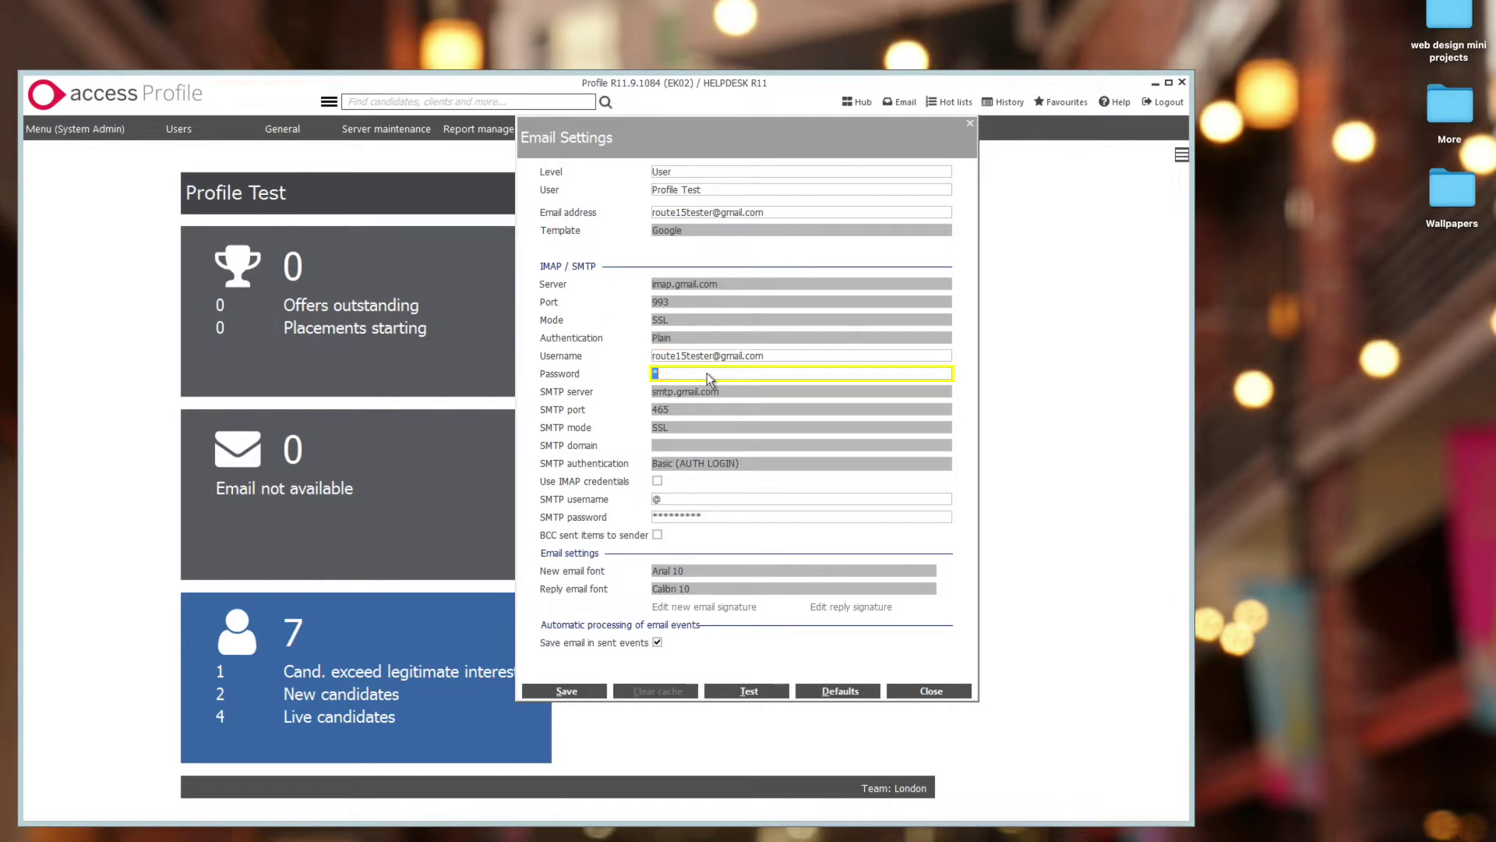
key(BackSpace)
key(ctrl+v)
- Tick Use IMAP credentials for sending, save the settings, and run the email test
click(657, 481)
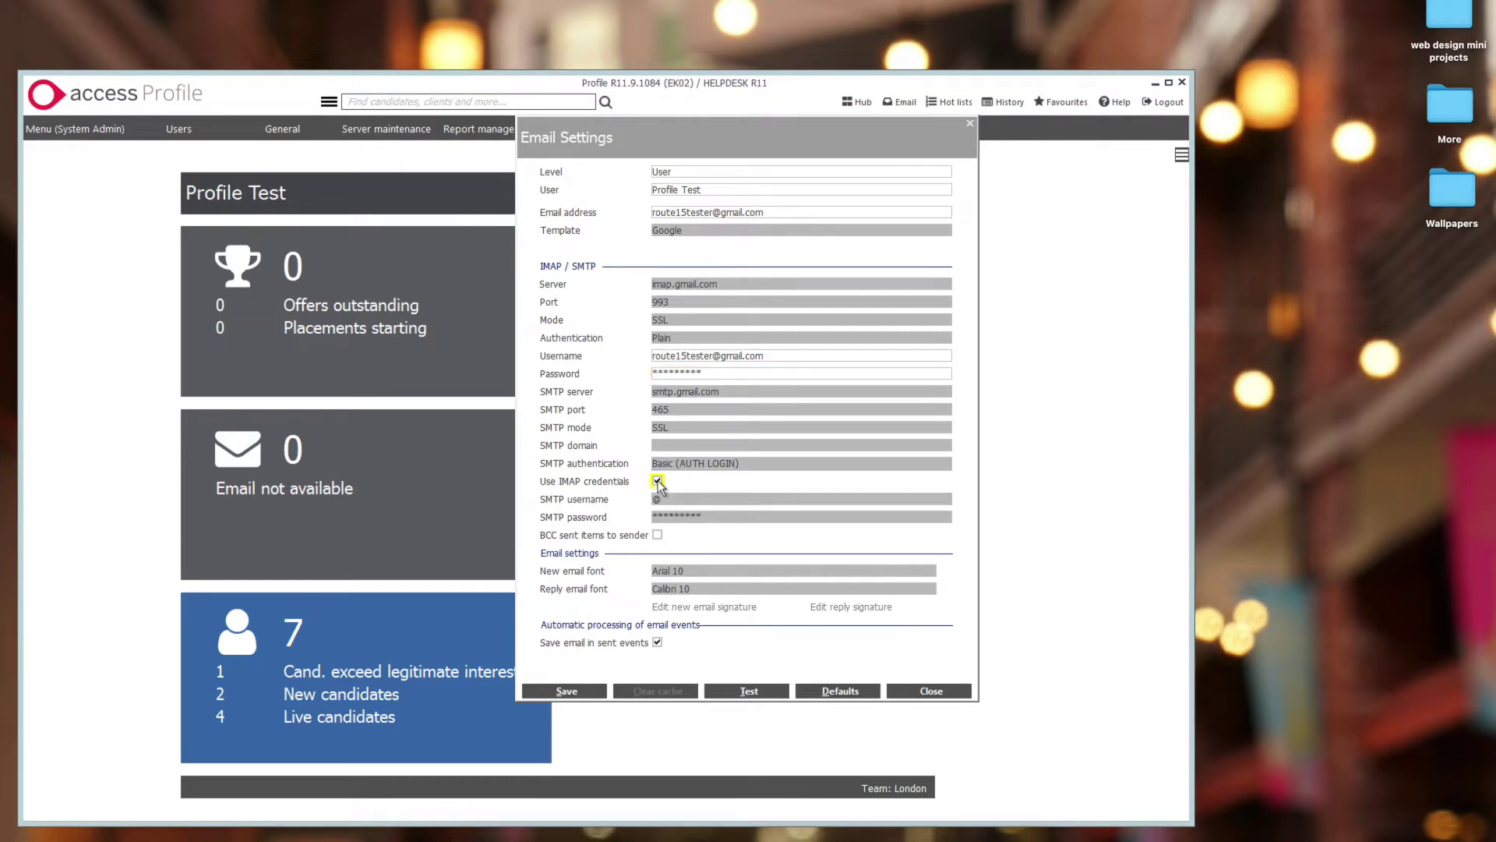
click(658, 480)
click(662, 498)
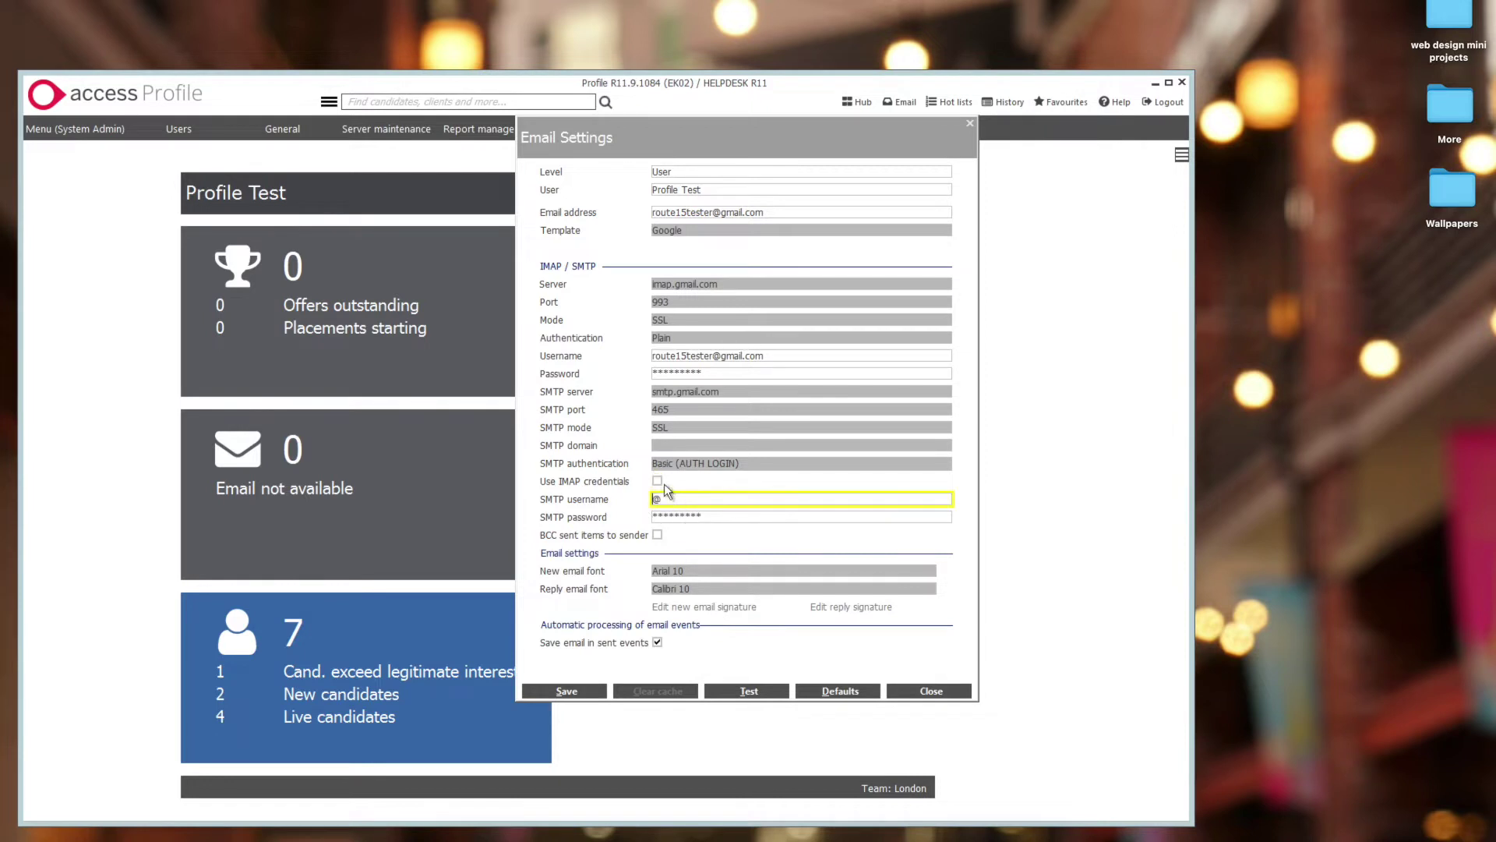
click(658, 480)
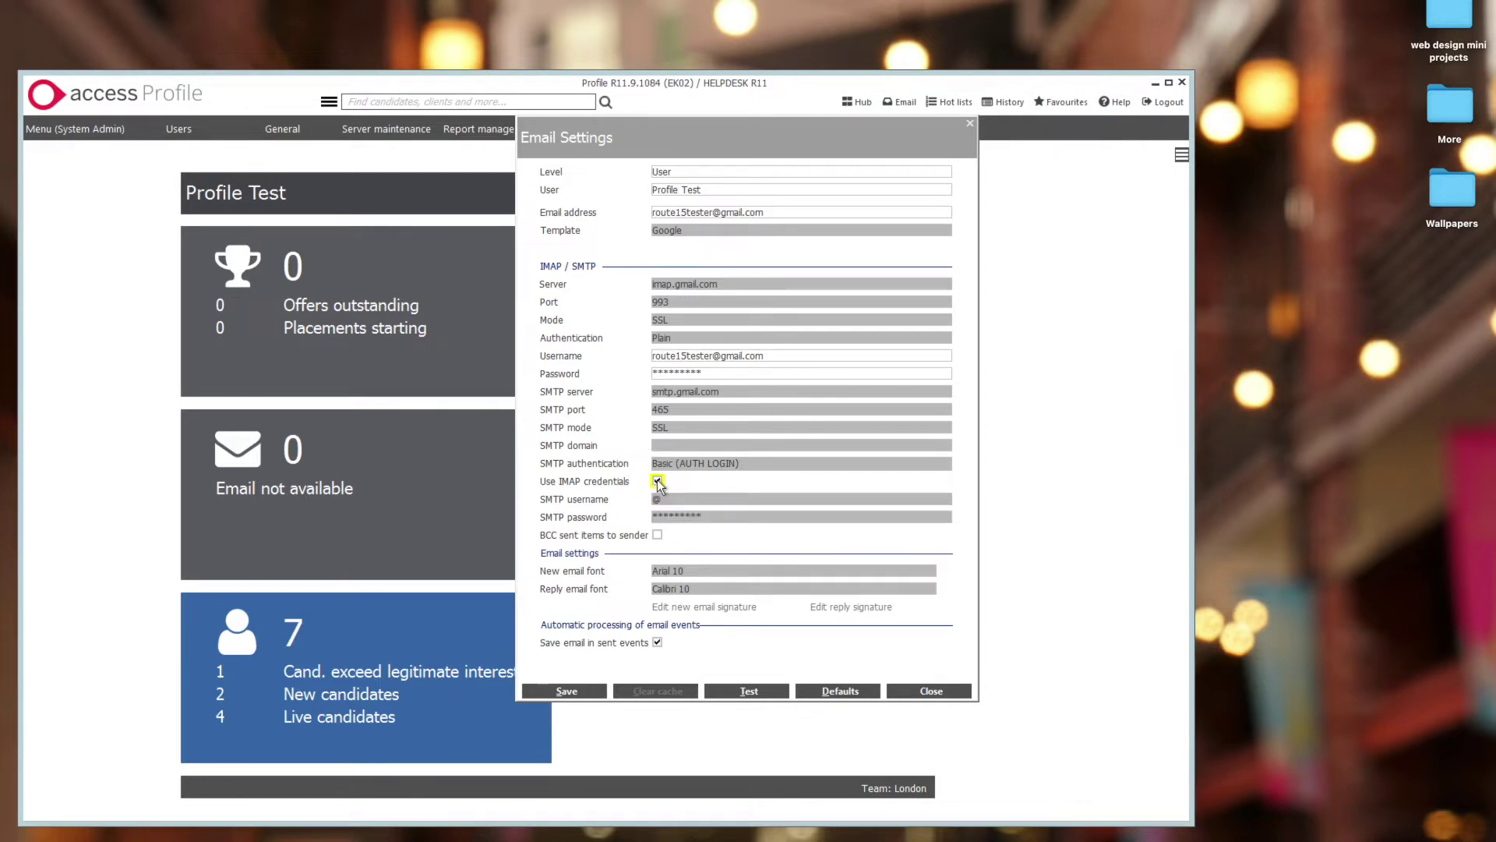
click(724, 358)
key(Tab)
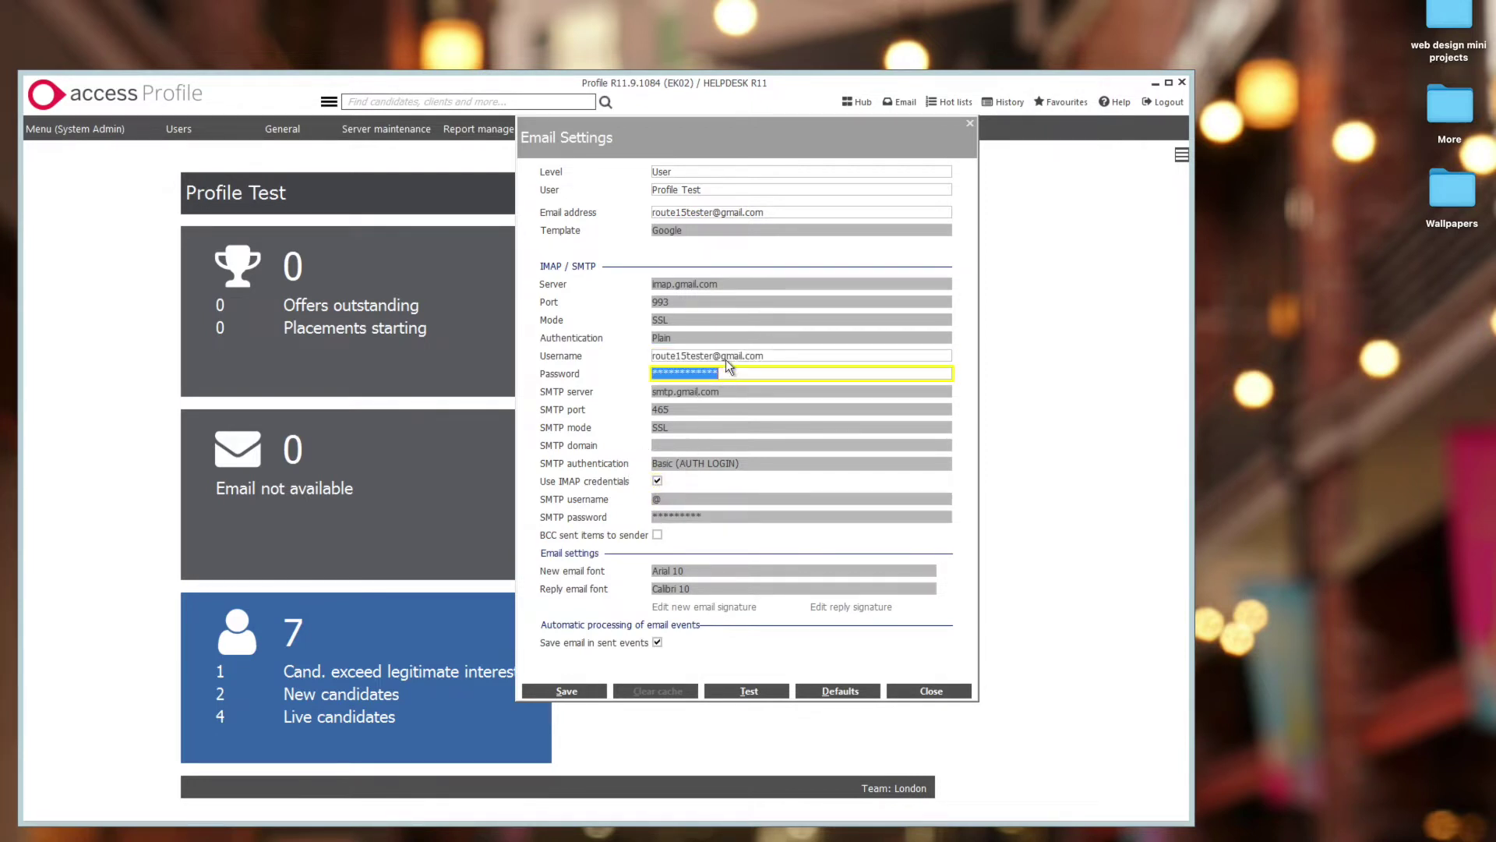
click(727, 358)
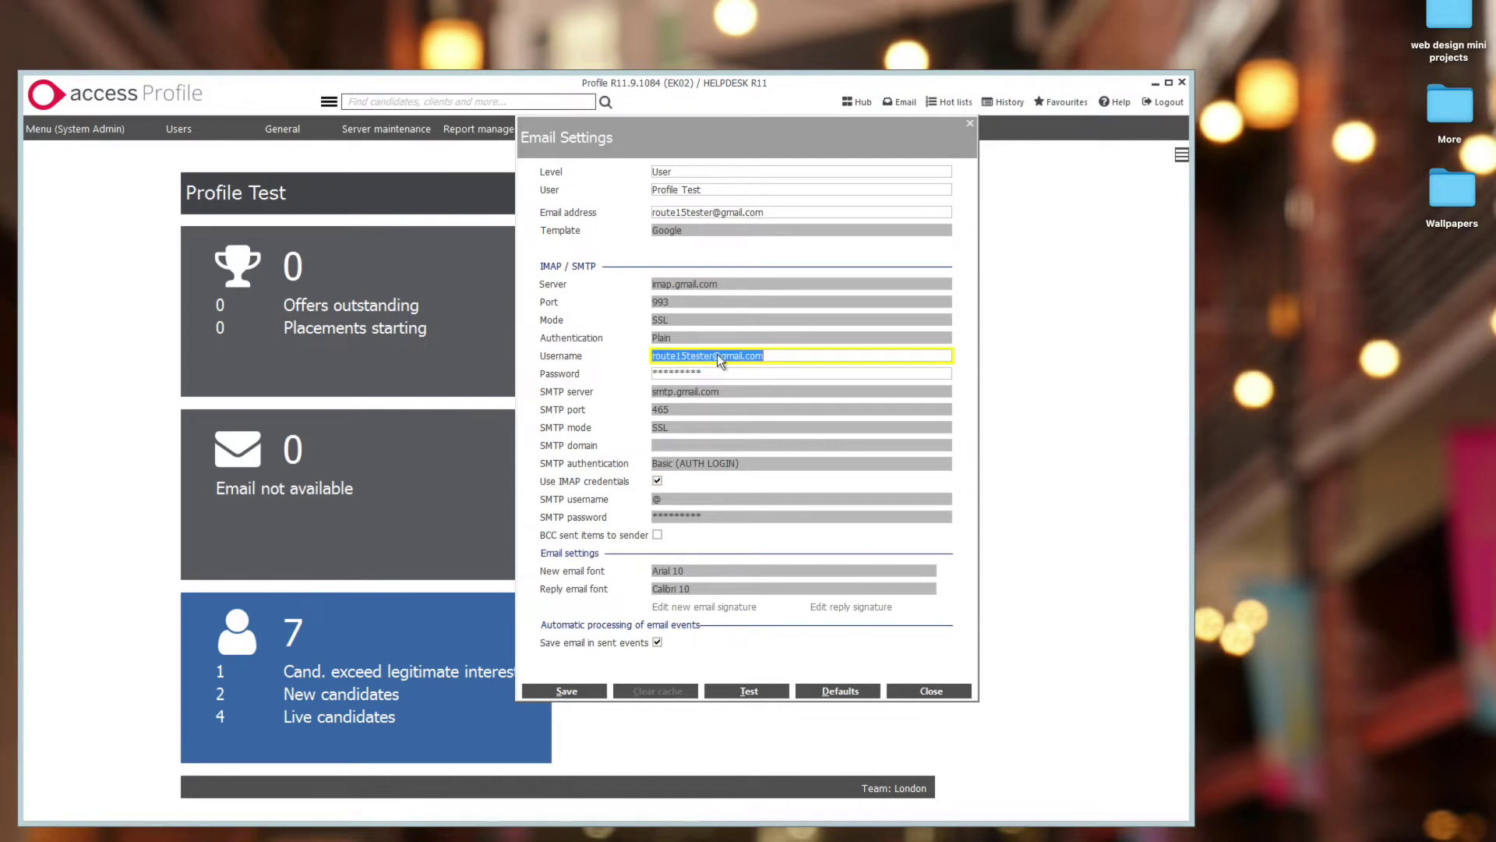
click(594, 694)
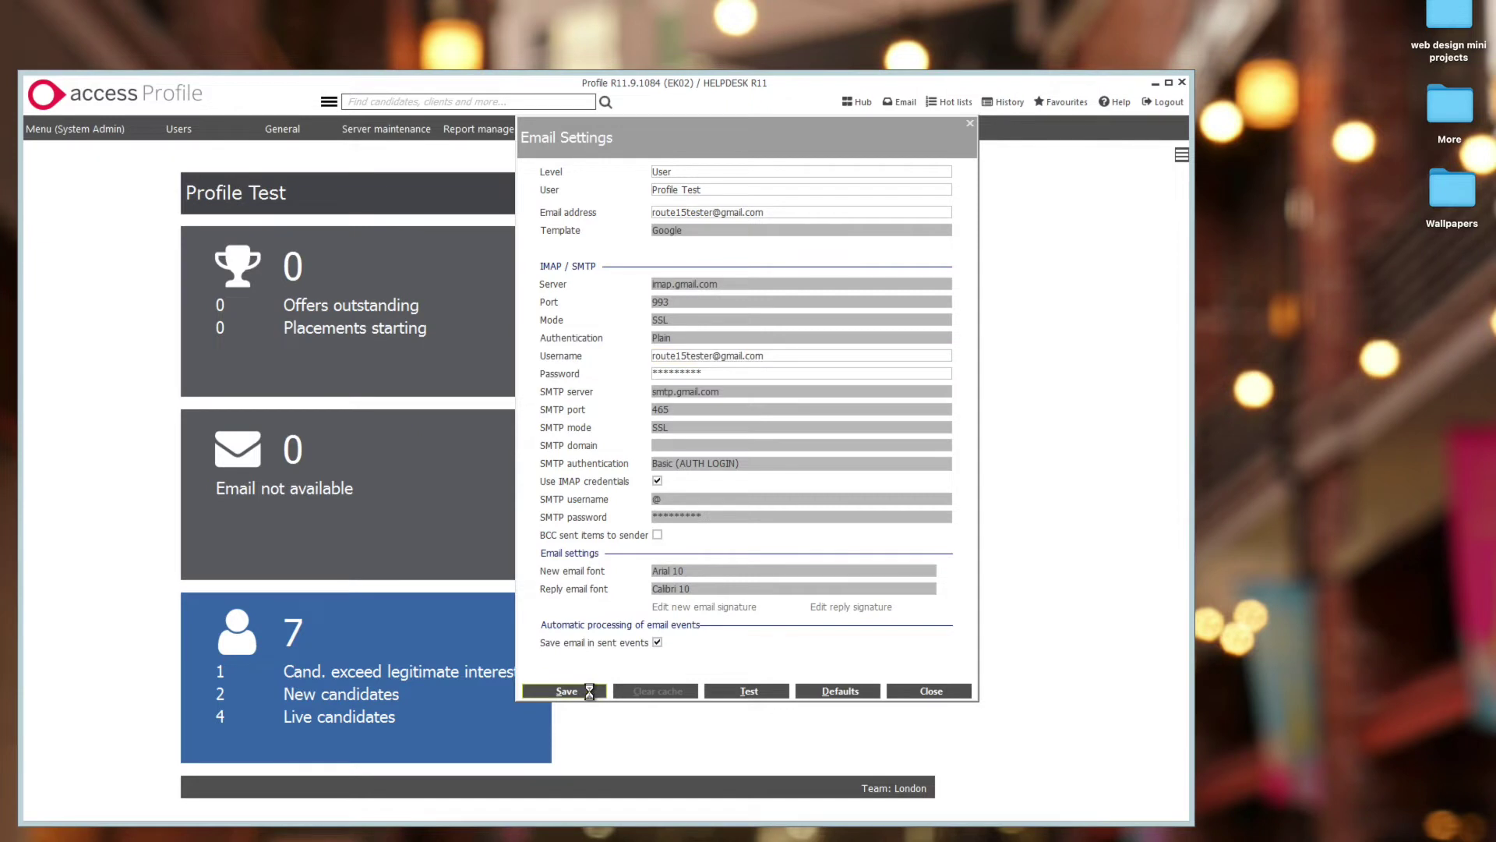
click(772, 694)
click(760, 466)
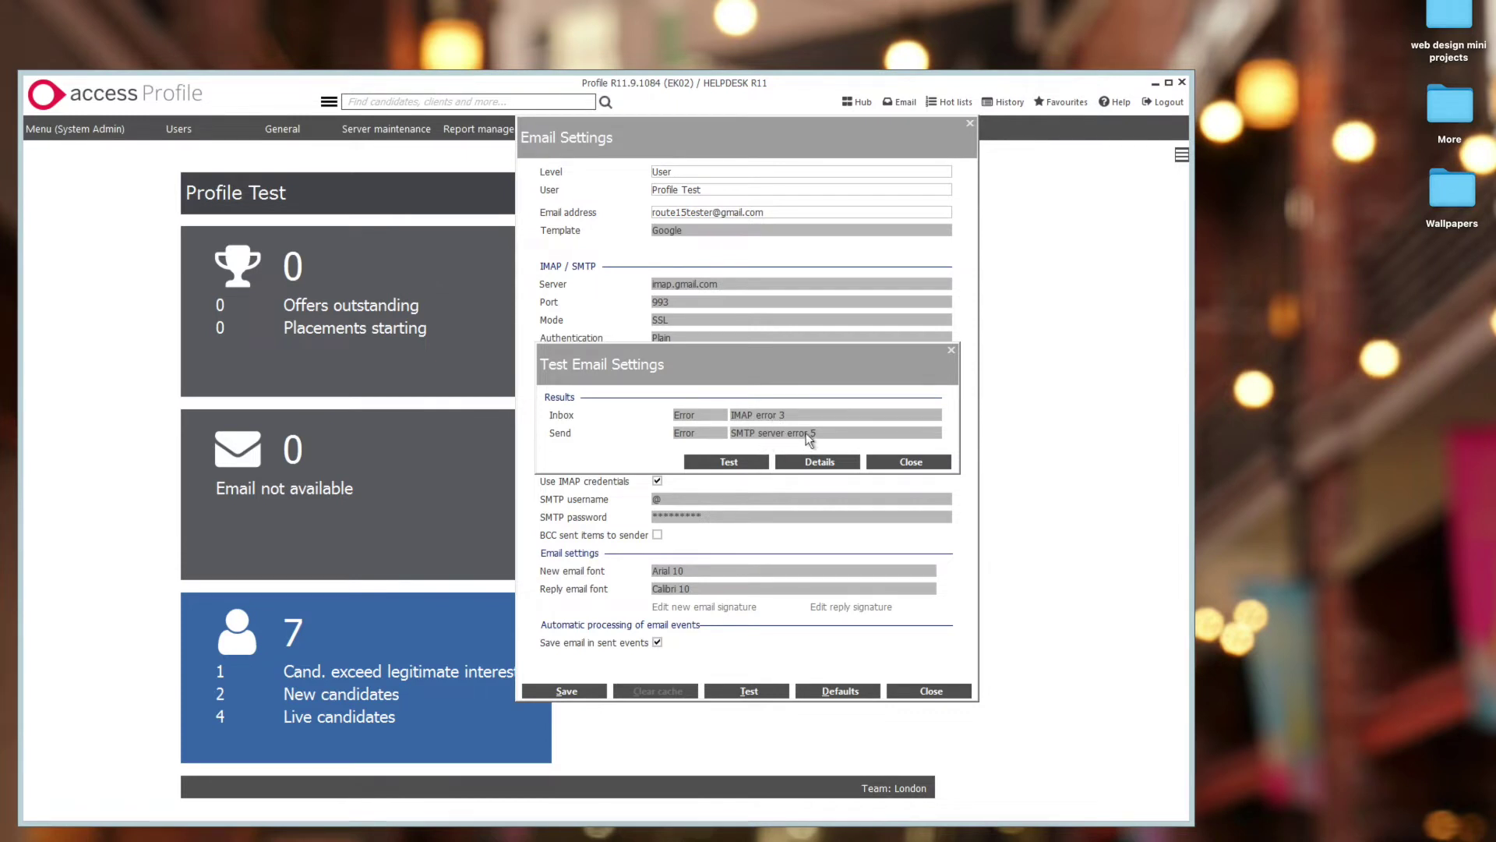
click(820, 462)
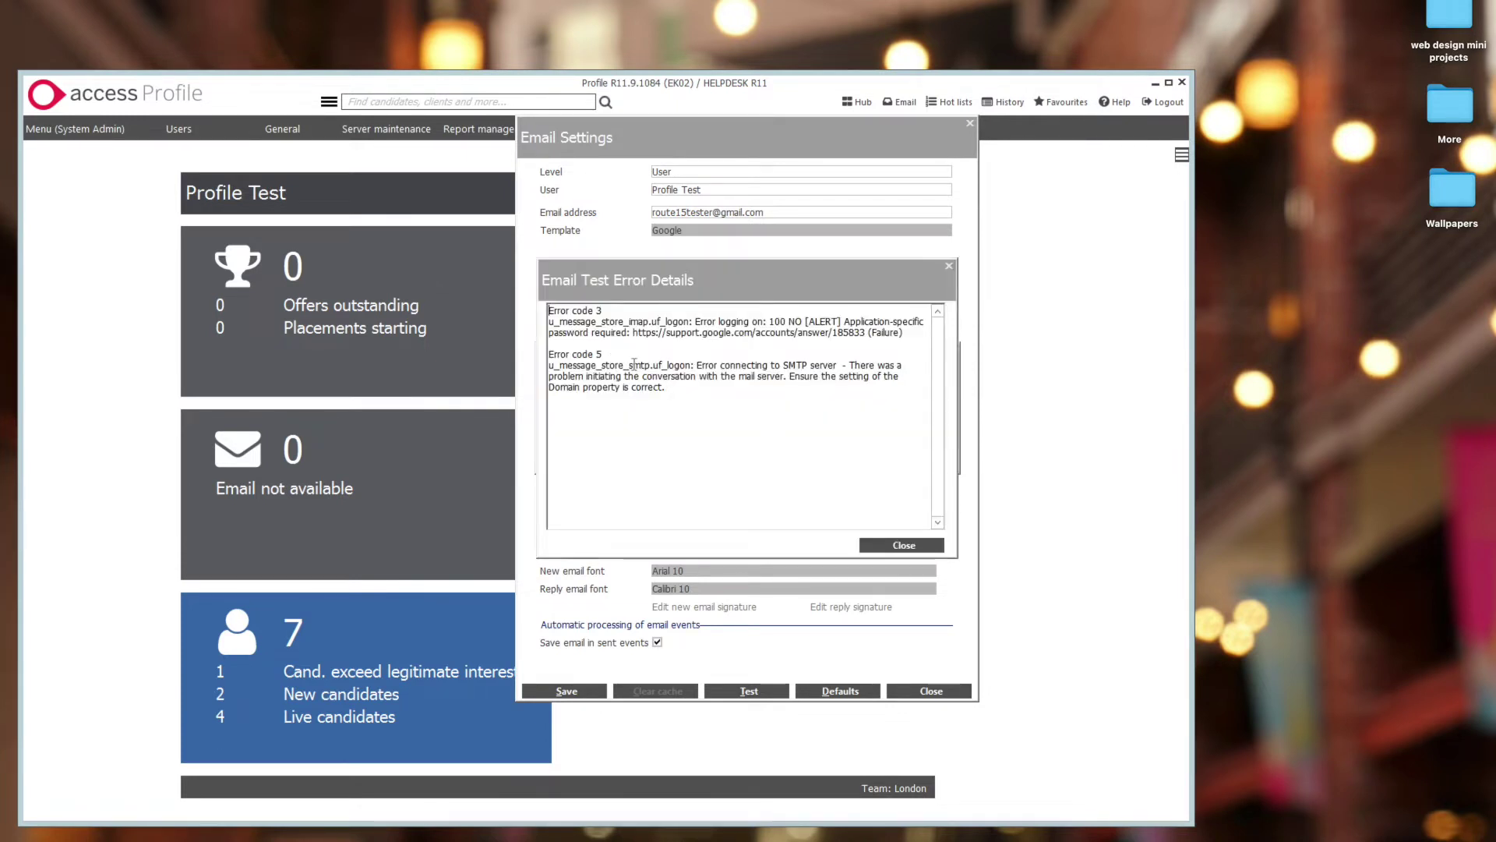
drag(760, 296, 1103, 301)
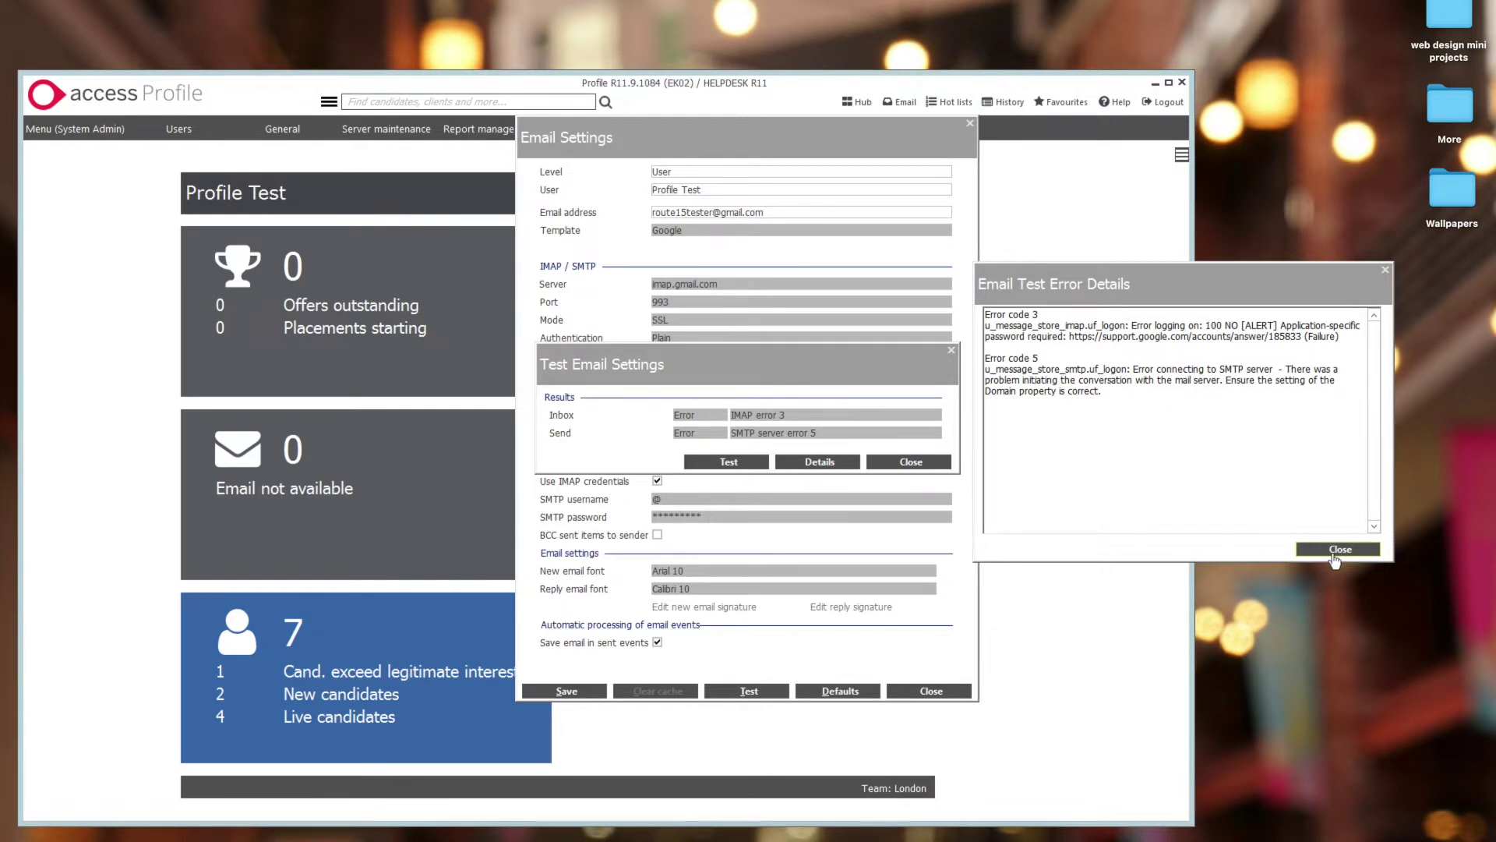
click(1337, 549)
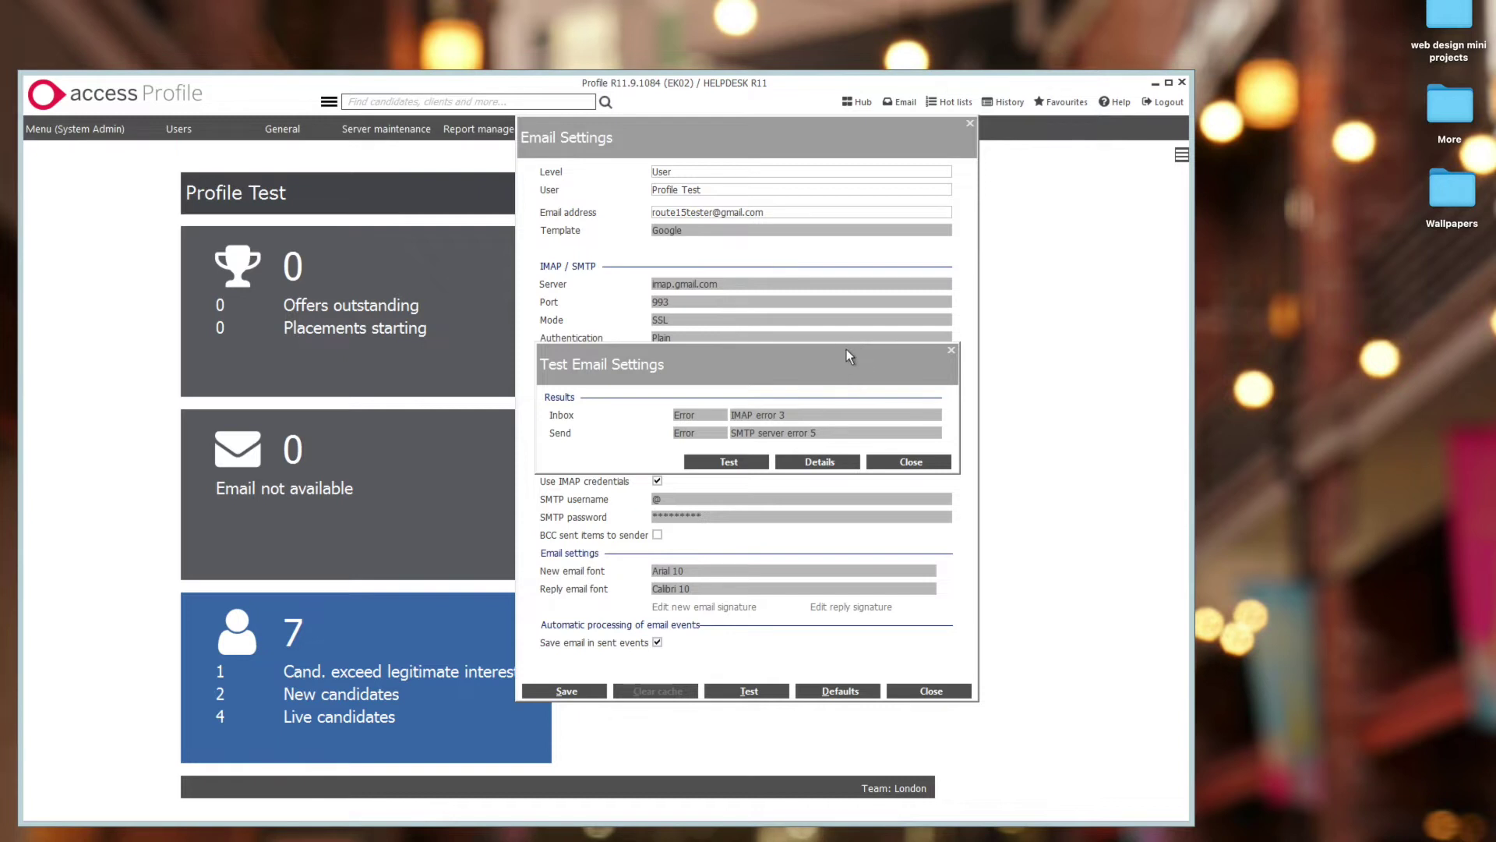
click(908, 462)
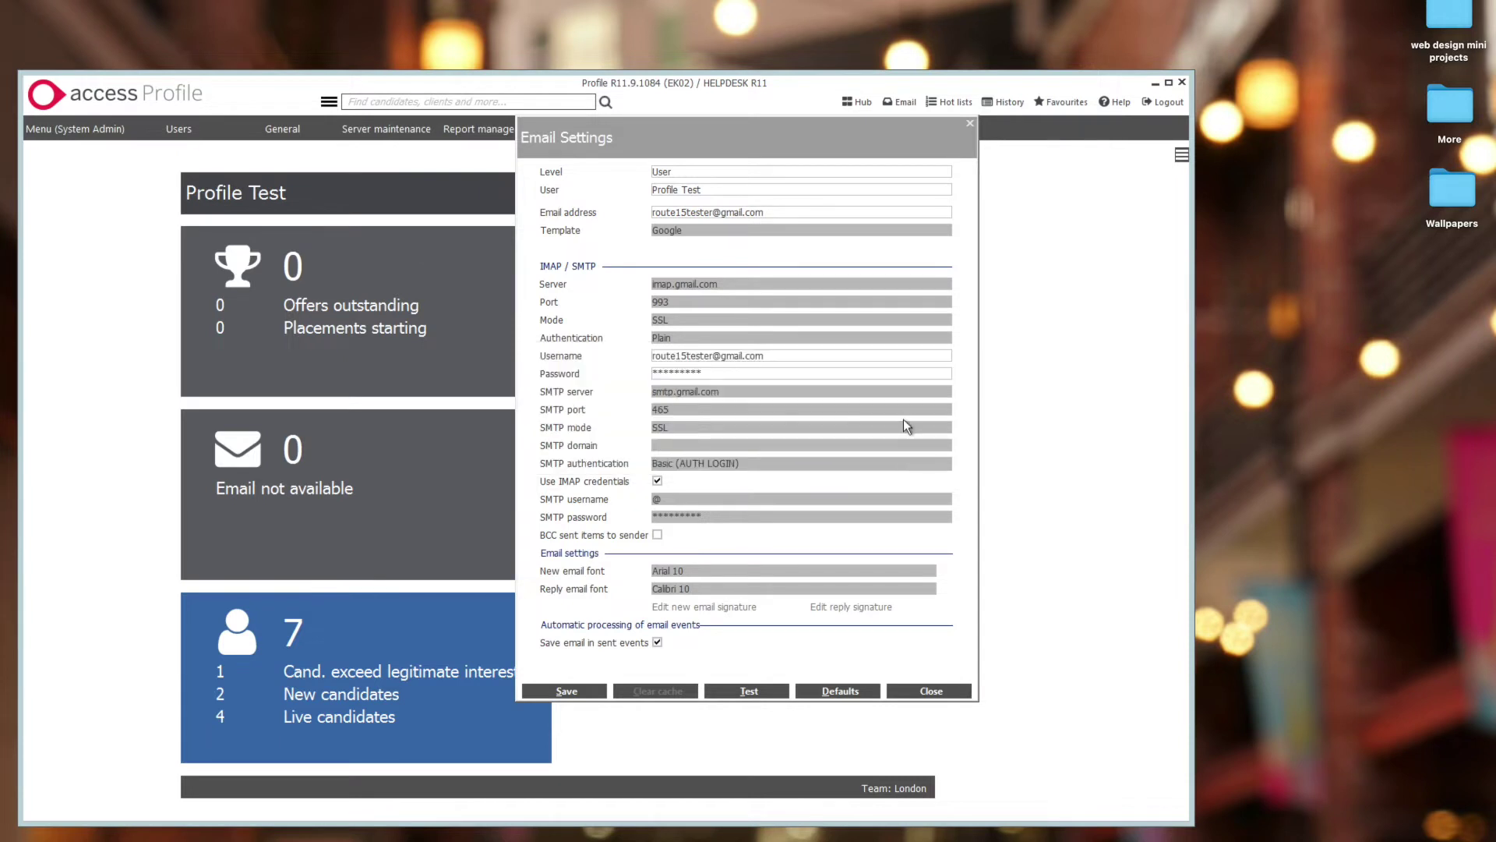
drag(779, 160, 796, 172)
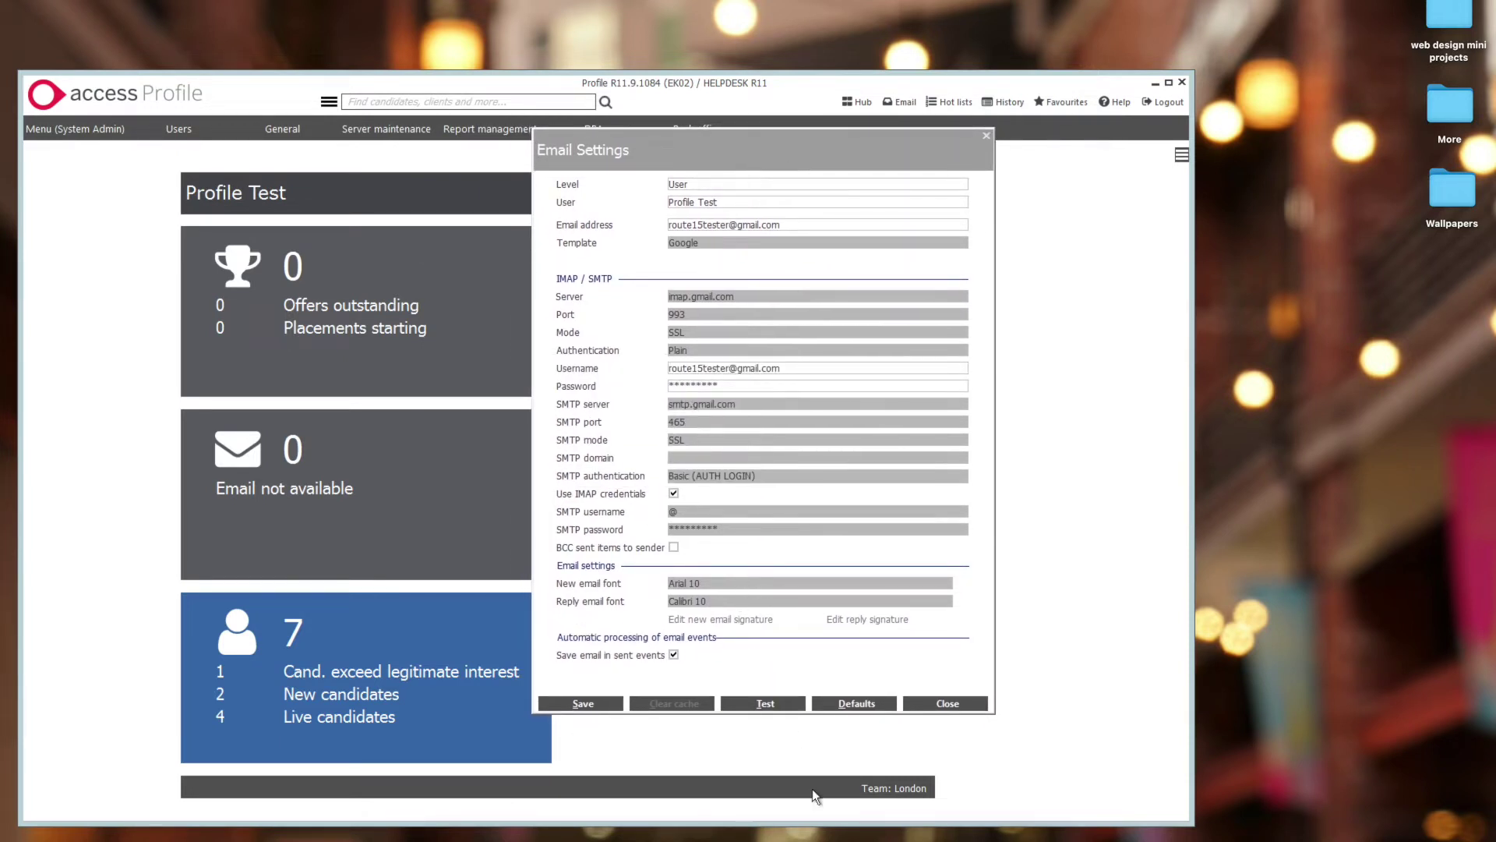
- Enable IMAP in Gmail's Forwarding and POP/IMAP settings and save the changes
click(875, 833)
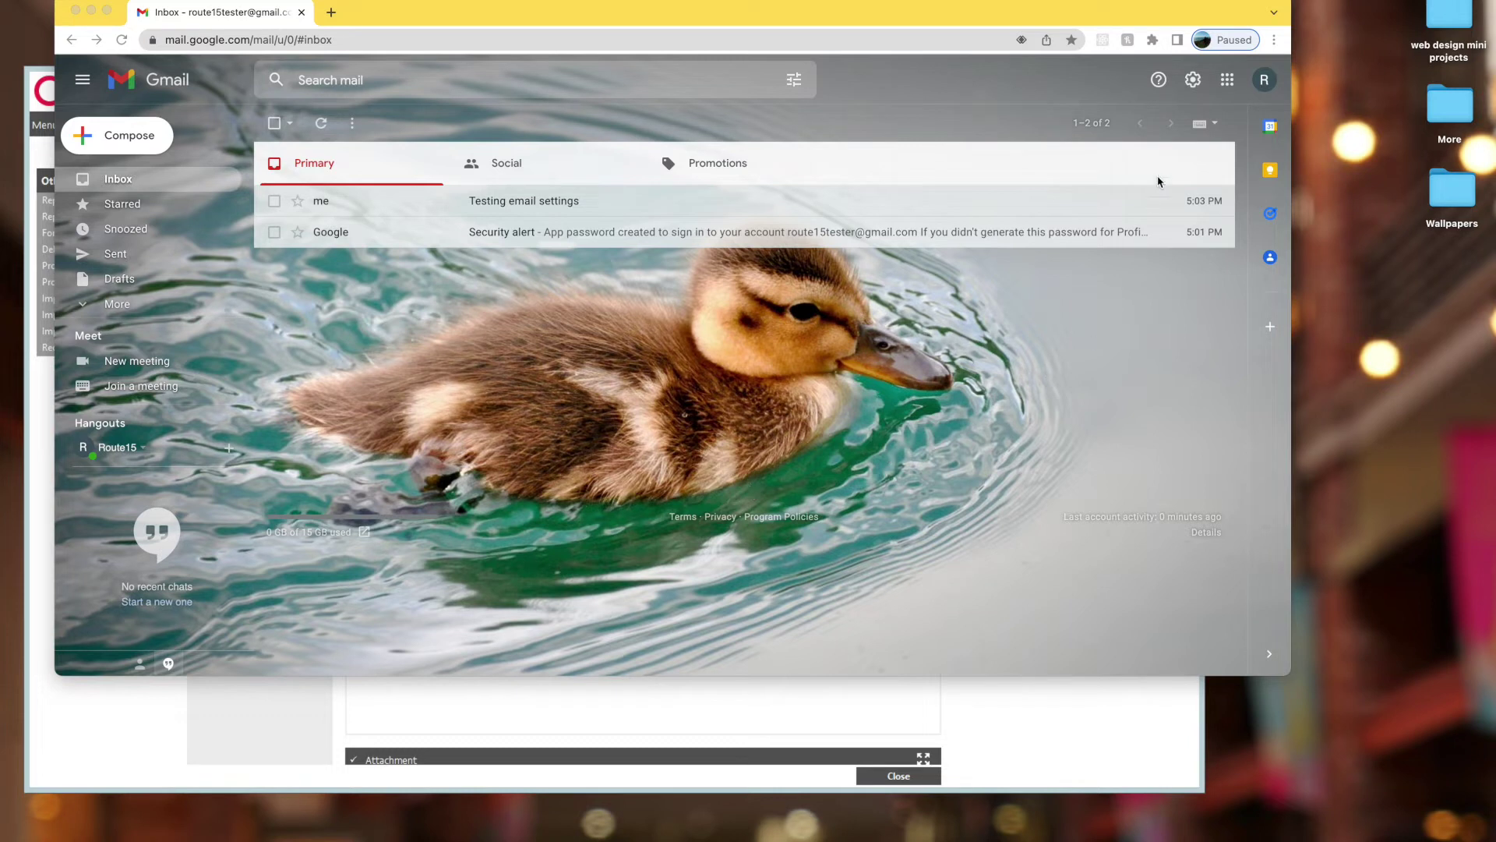
click(1192, 83)
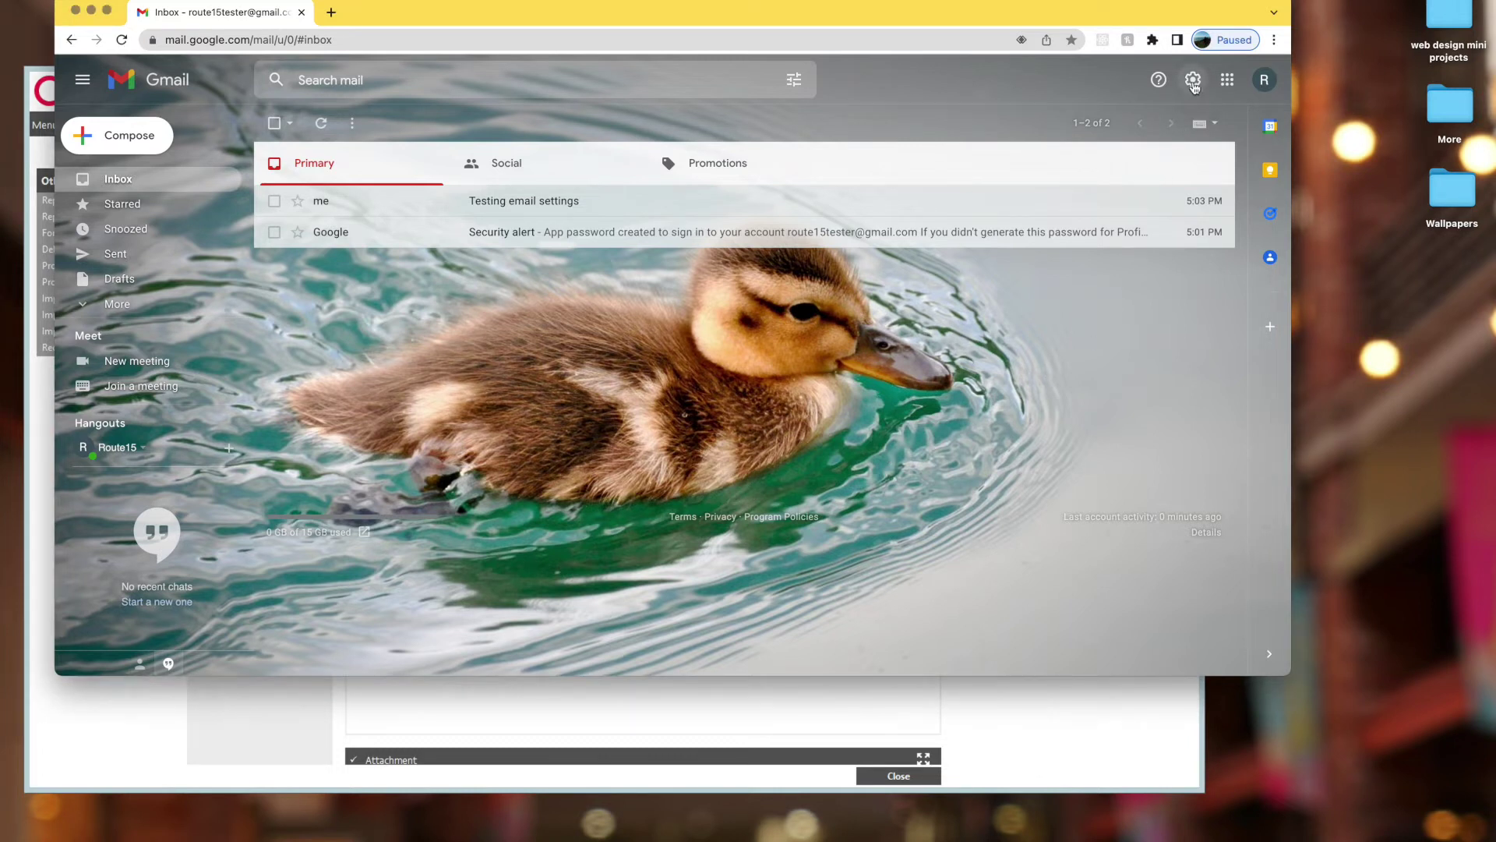
click(1193, 81)
click(1127, 161)
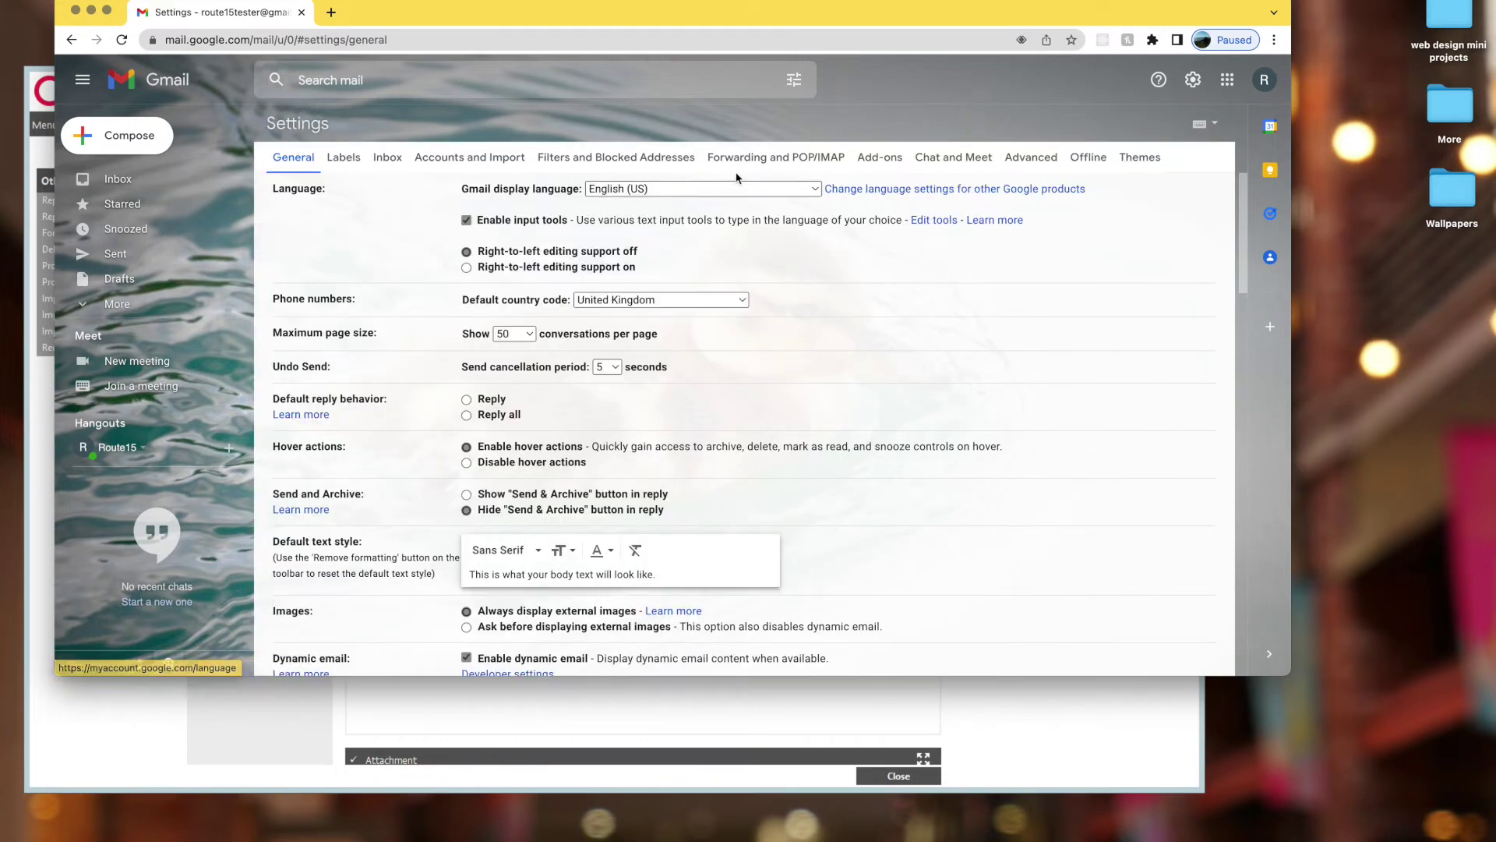
click(740, 161)
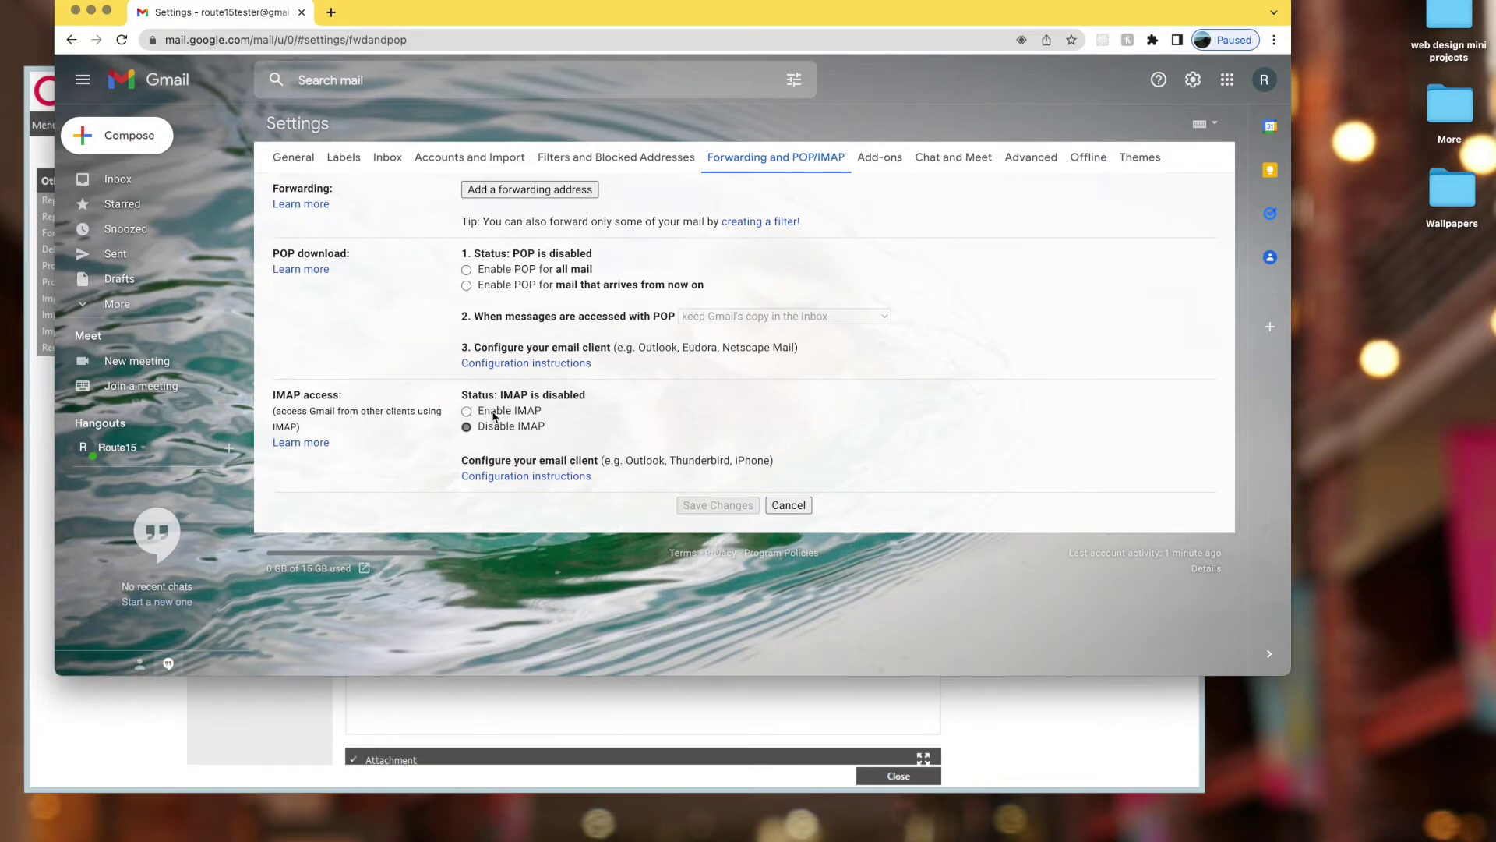
click(494, 413)
scroll(493, 417, down, 3)
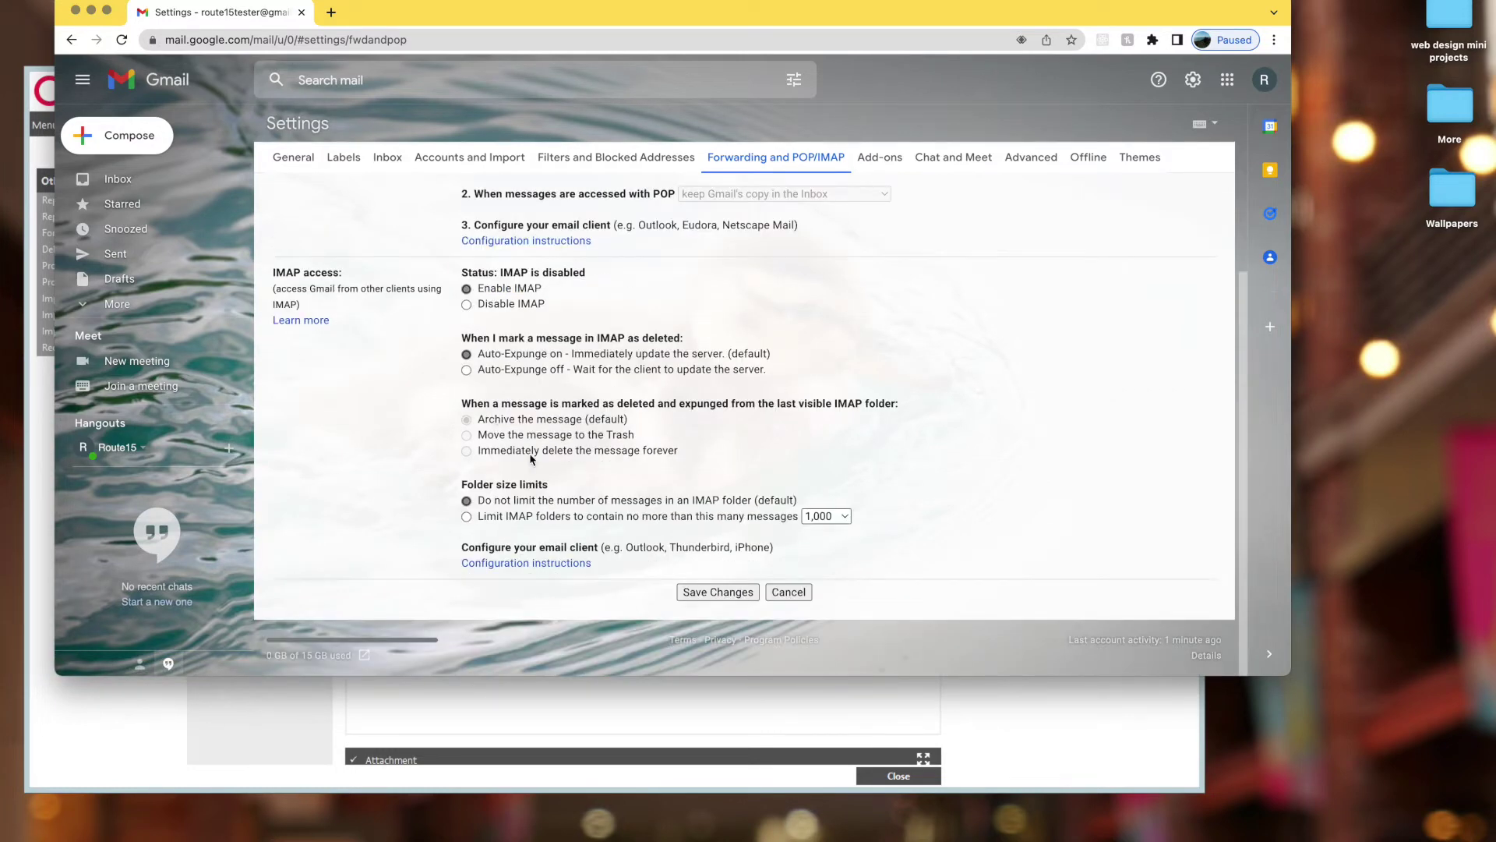
click(717, 592)
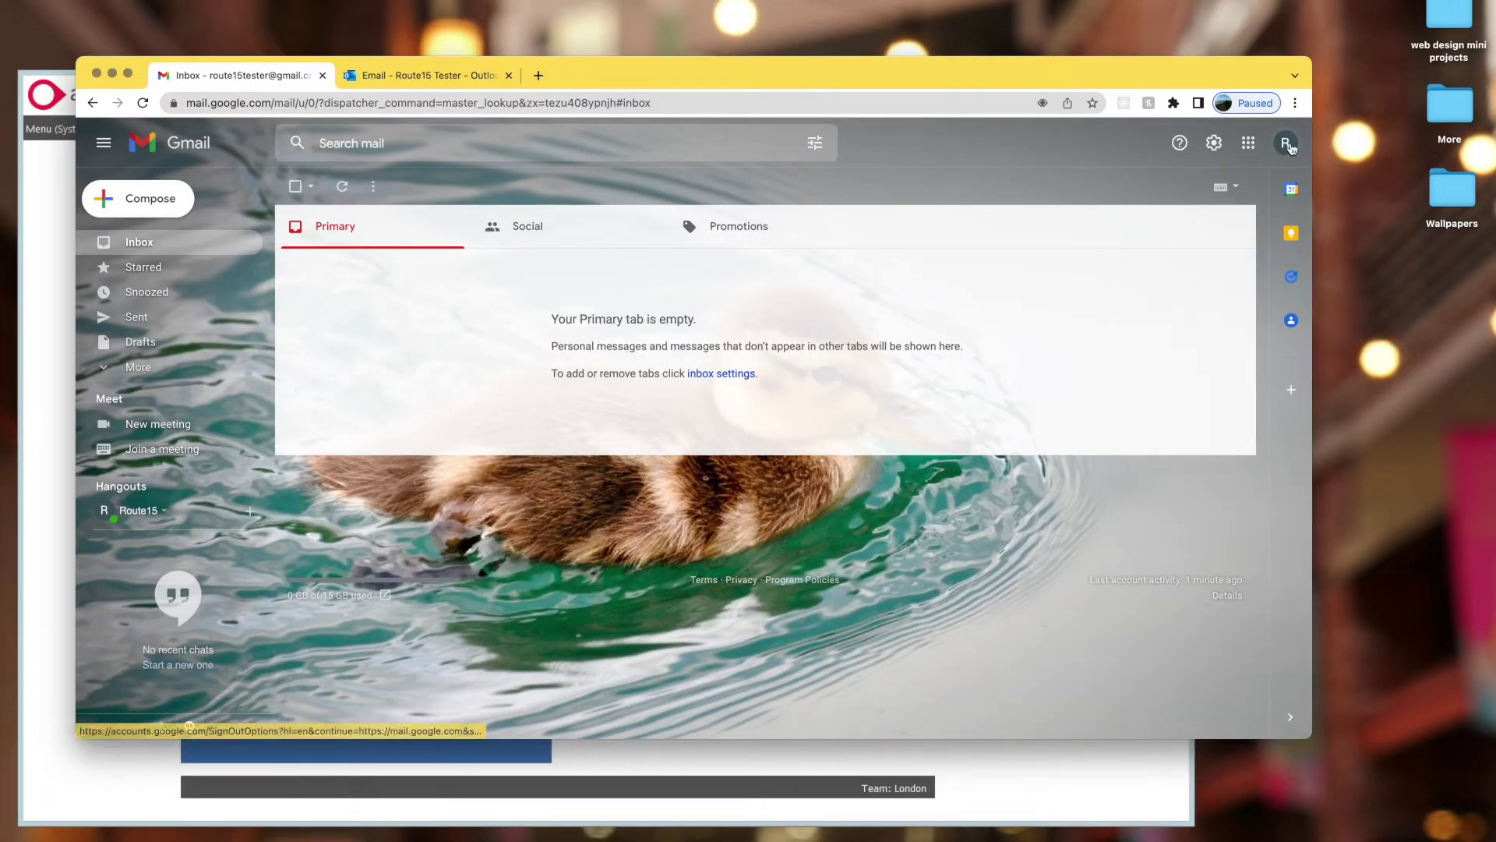
- Open Manage your Google Account and go to the Security page's sign-in options
click(1287, 145)
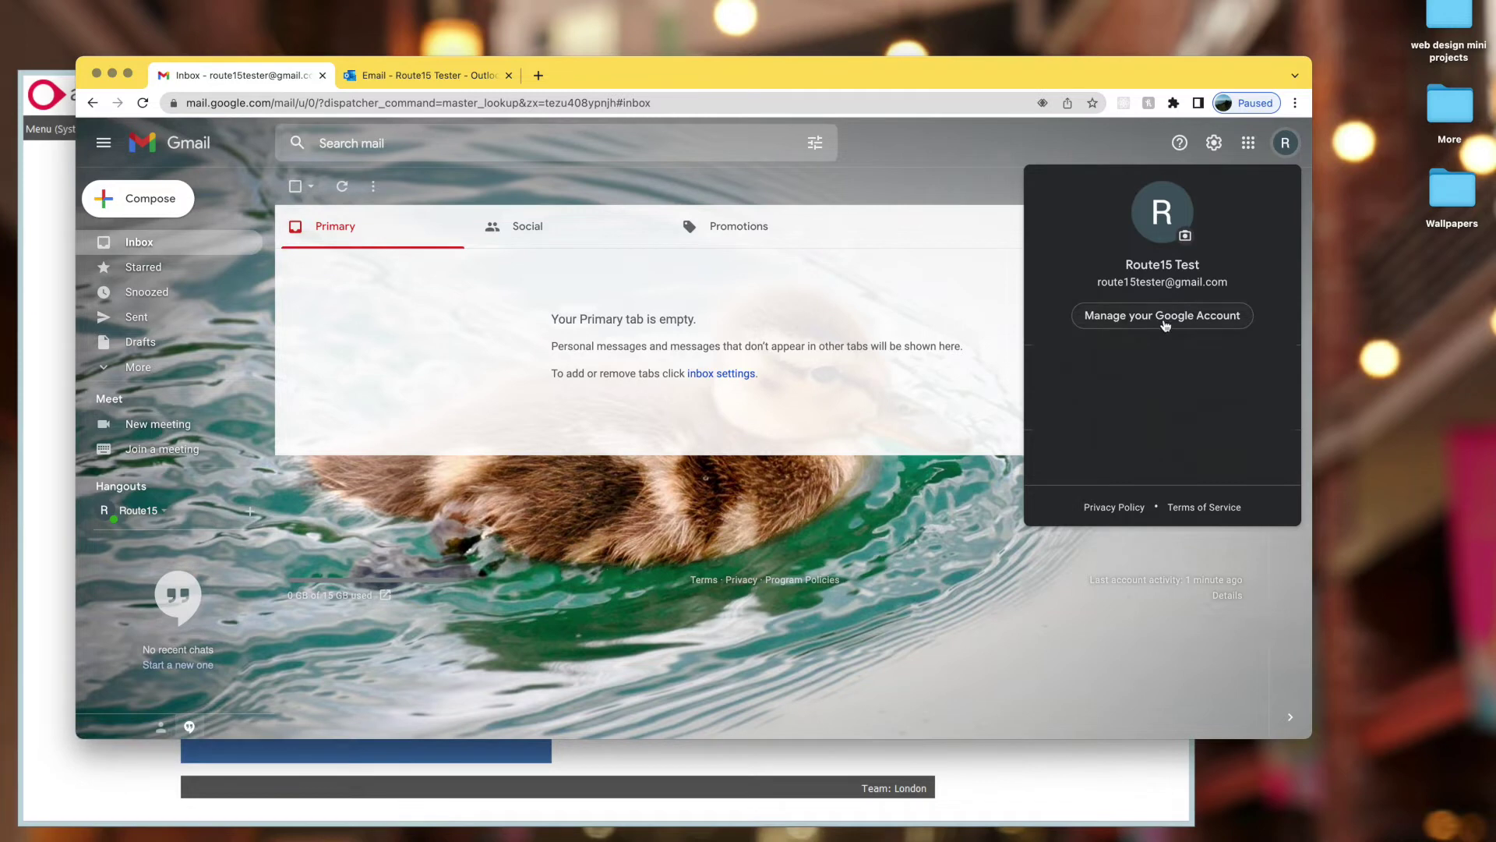
click(1165, 324)
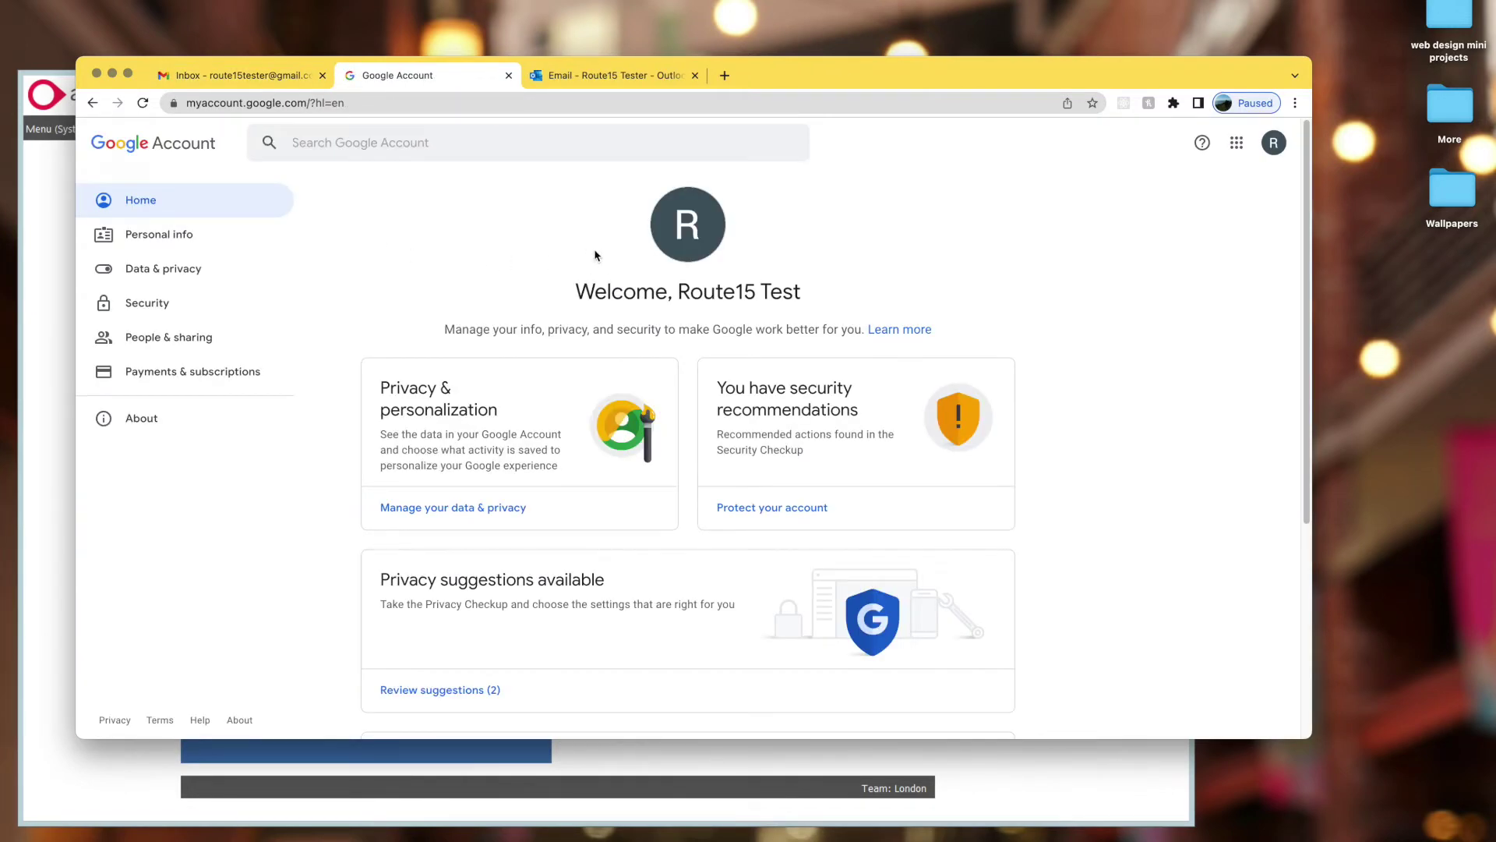
click(190, 307)
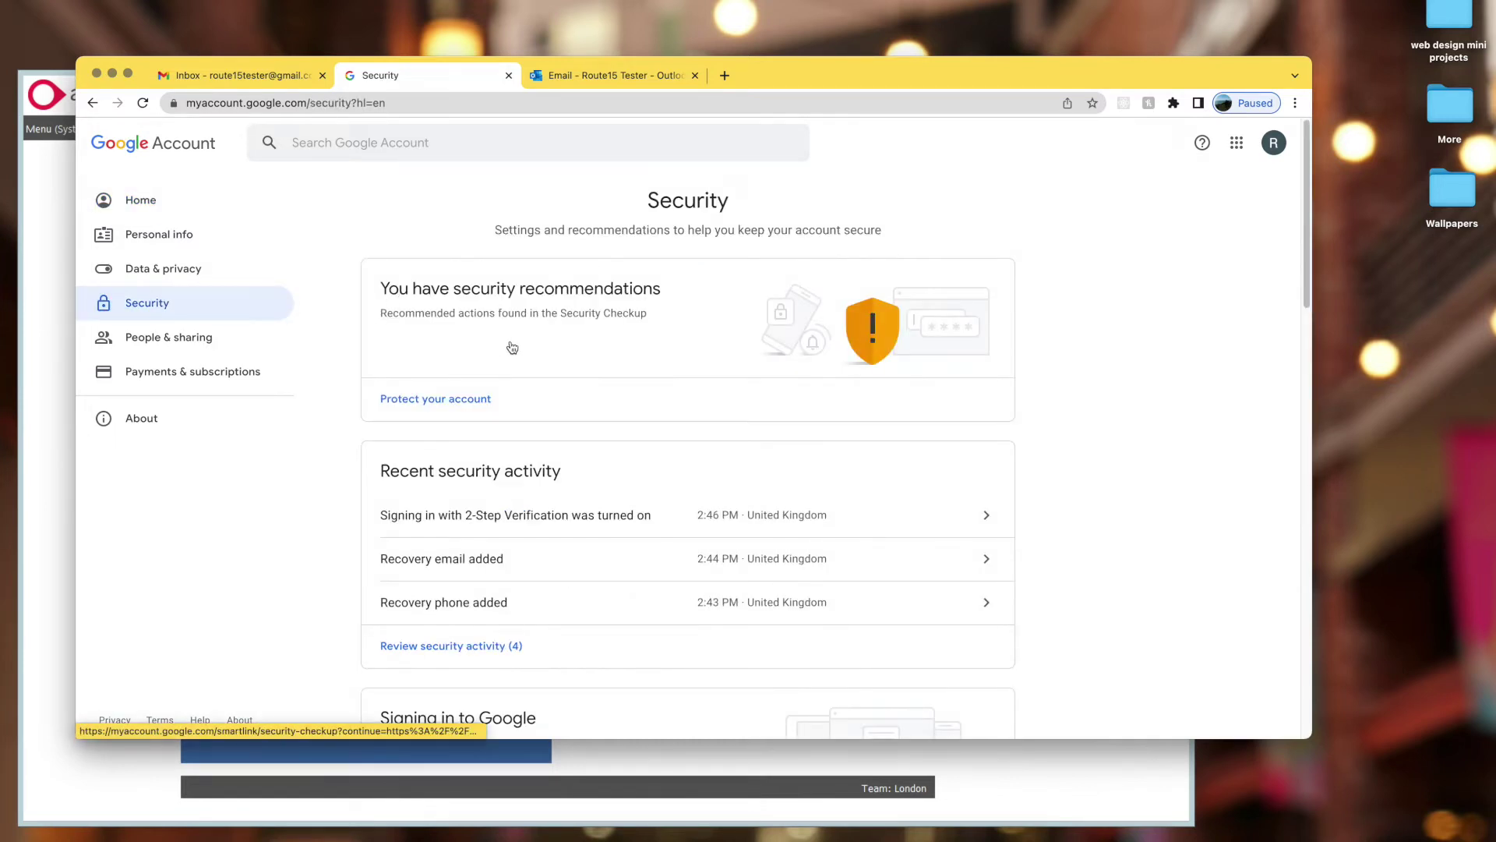
scroll(518, 353, down, 7)
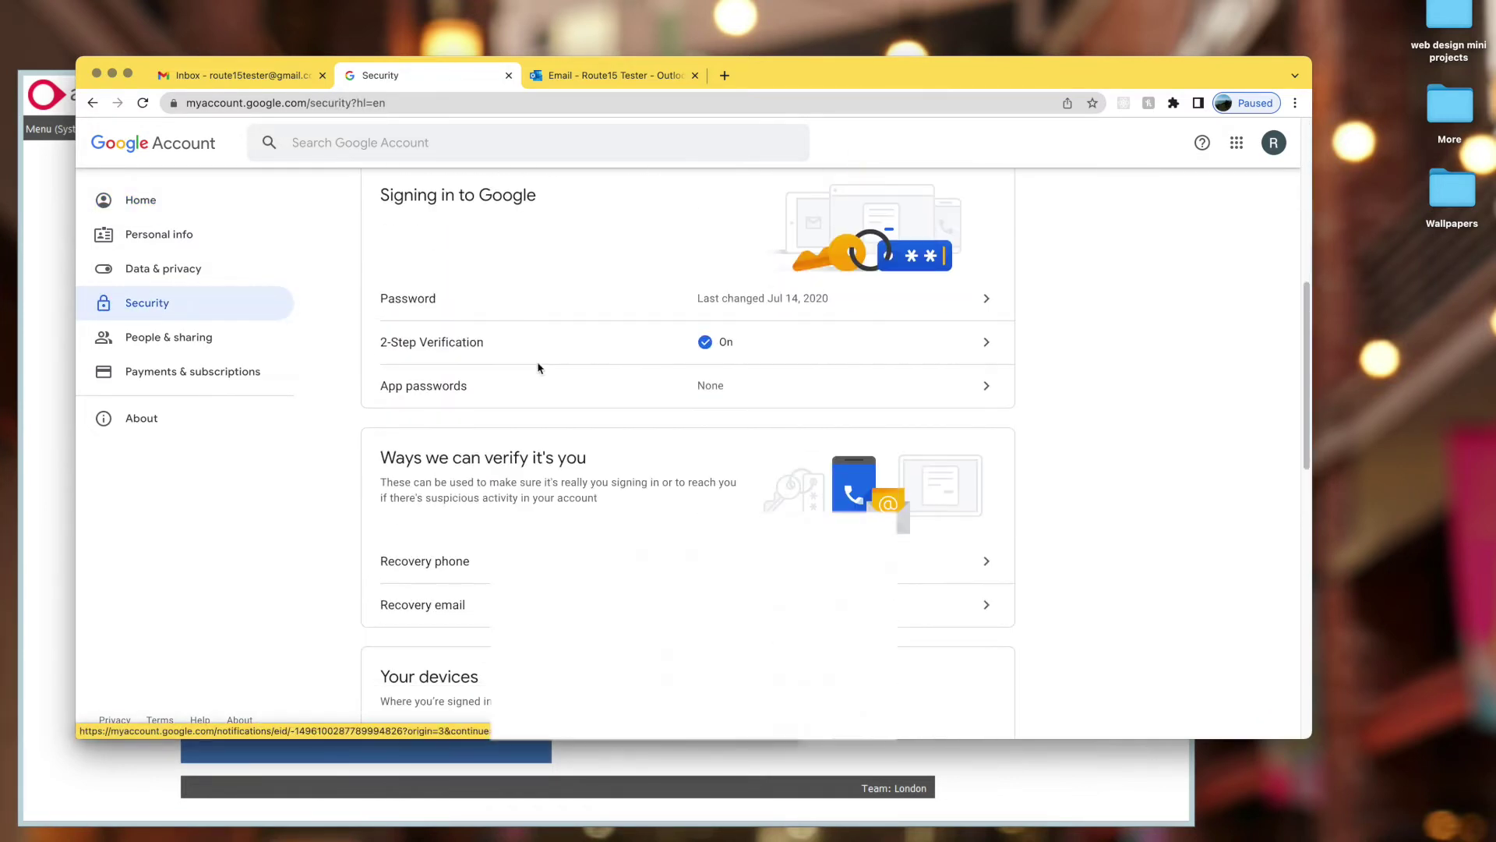
scroll(536, 355, up, 1)
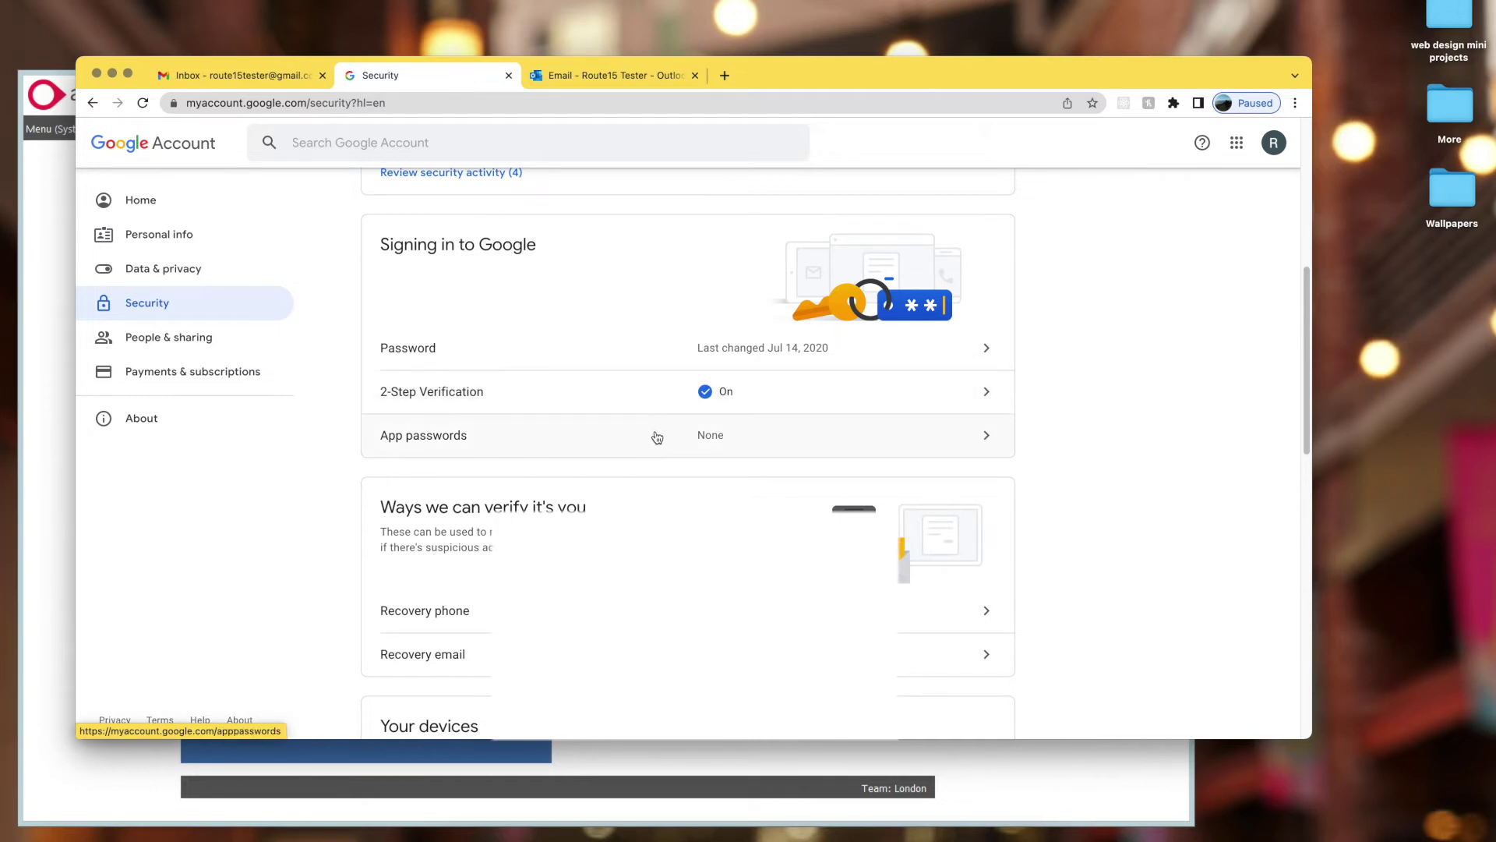
- Open App passwords and re-enter the account password to verify identity
click(985, 439)
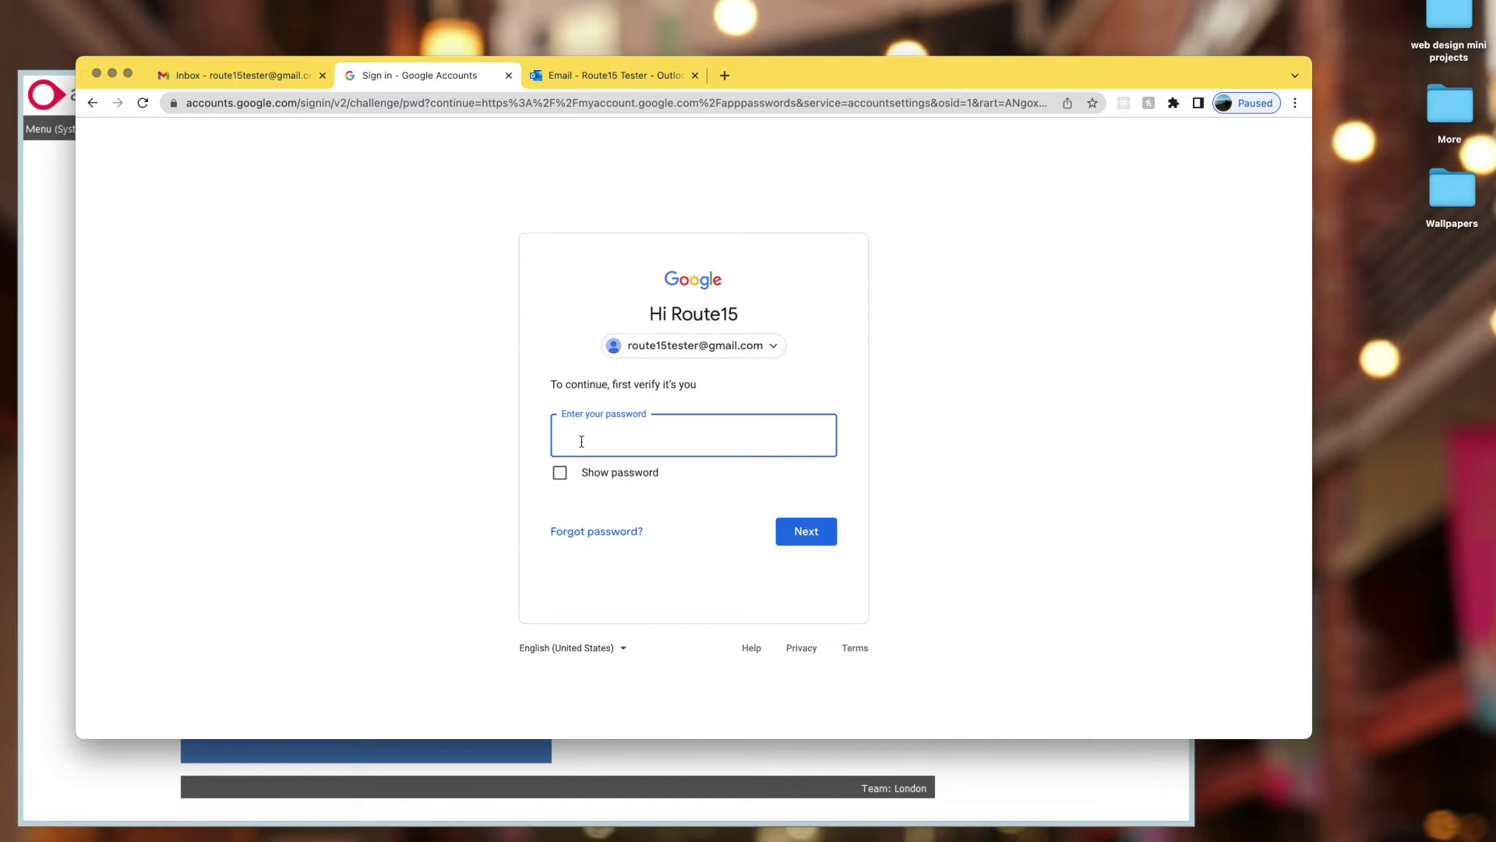
text(•••••••)
key(BackSpace)
key(BackSpace)
key(BackSpace)
key(BackSpace)
key(BackSpace)
key(BackSpace)
key(BackSpace)
key(BackSpace)
text(•••••••••••)
key(Return)
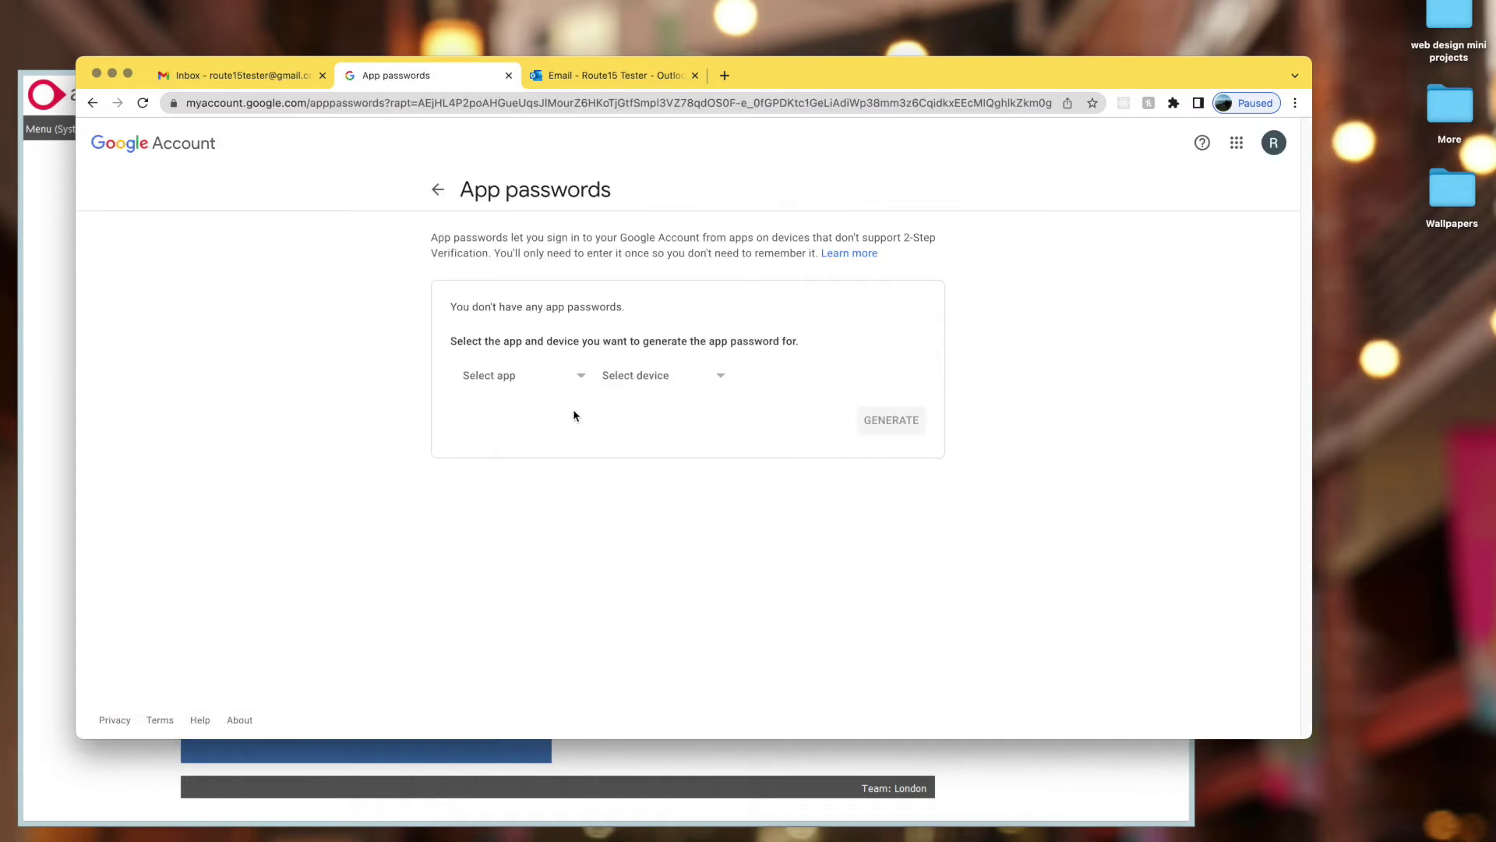
- Generate a custom app password named 'Profile CRM', copy it, and return to Access Profile
click(518, 375)
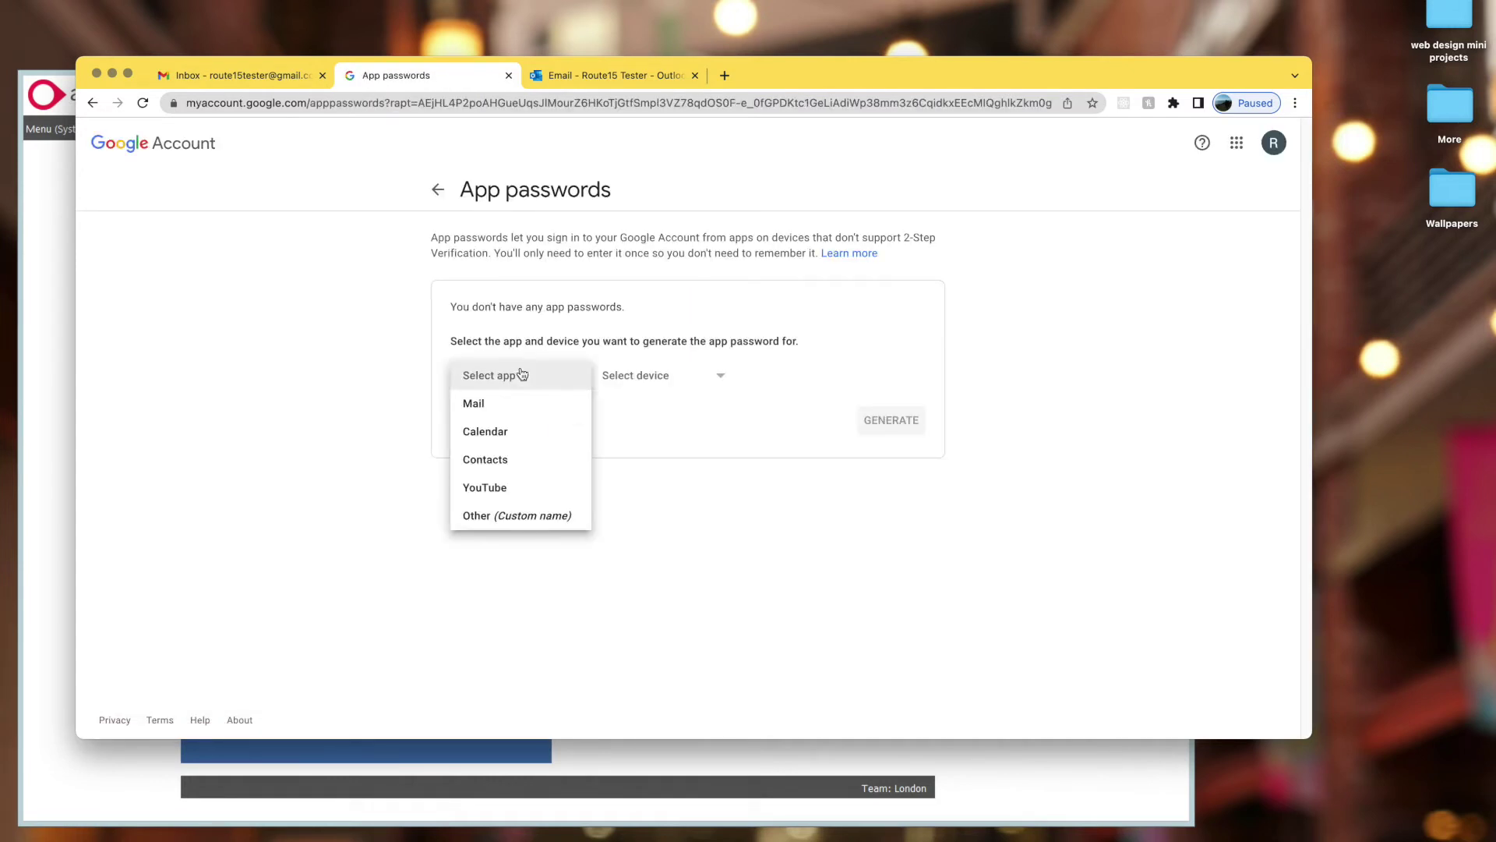
click(517, 515)
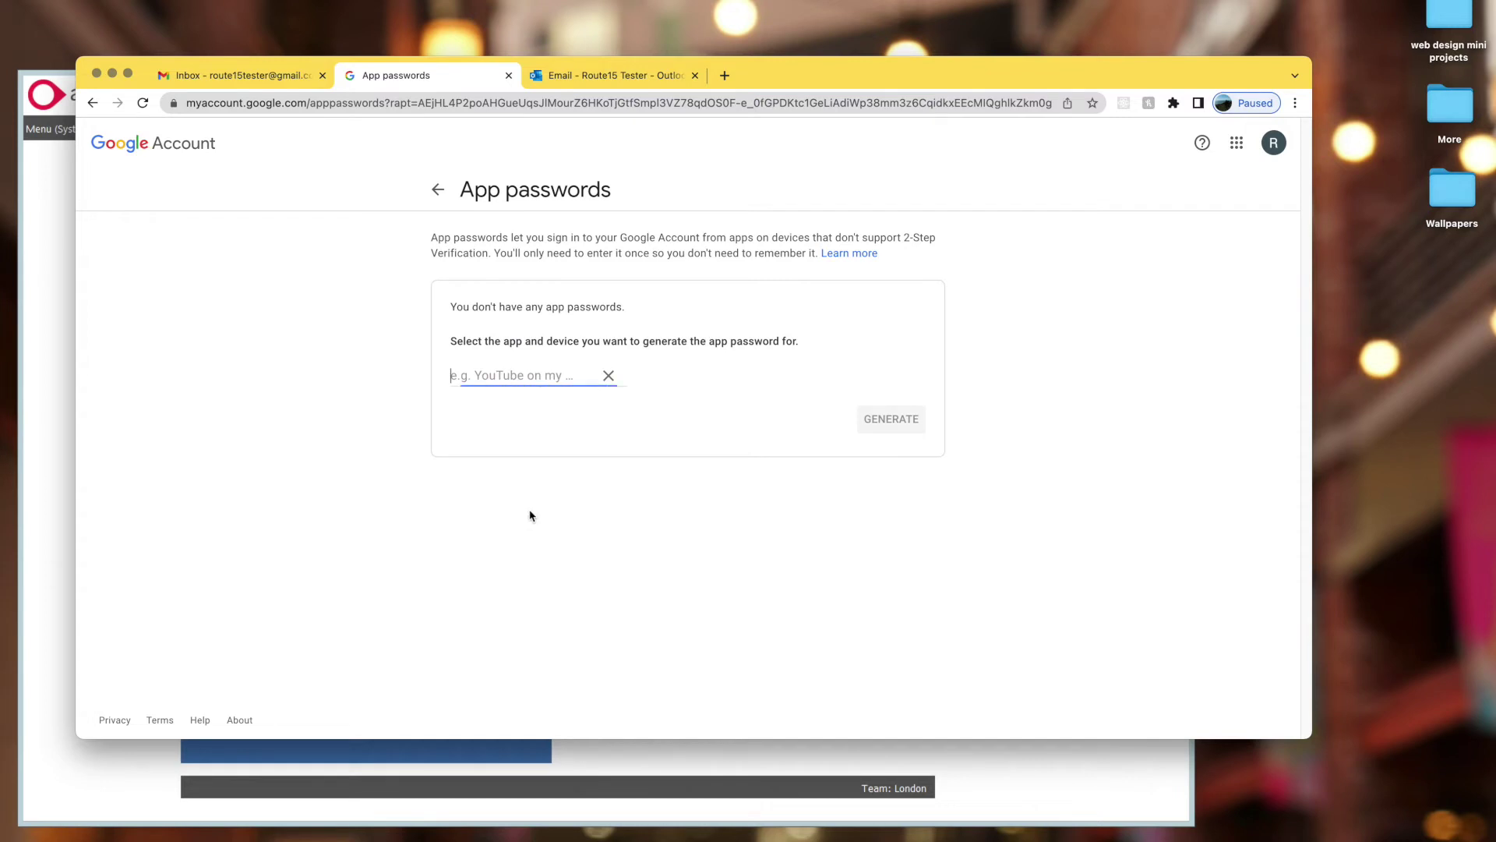
text(Profile CRM)
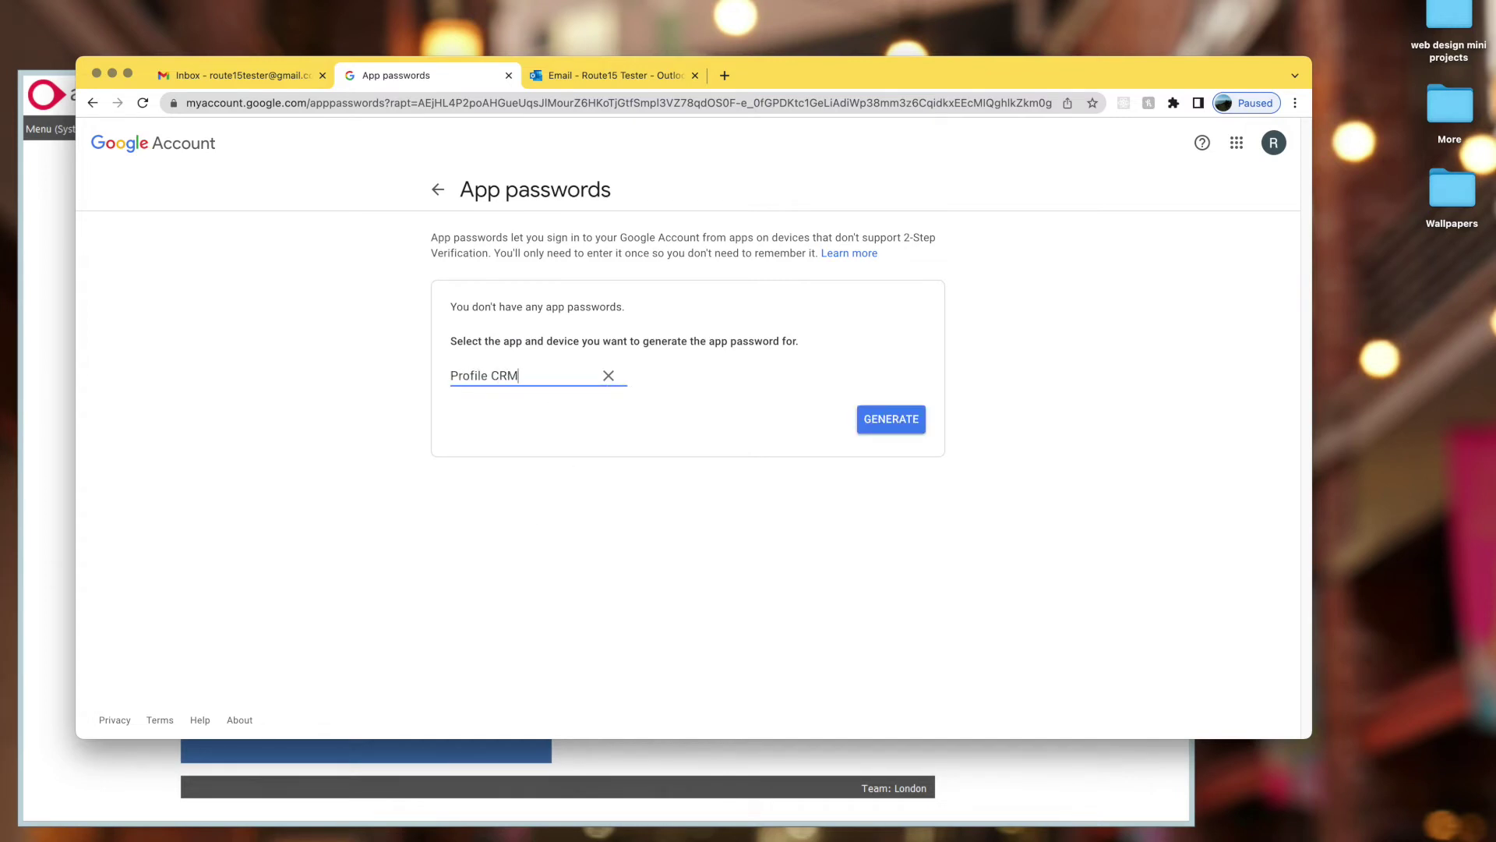
click(916, 431)
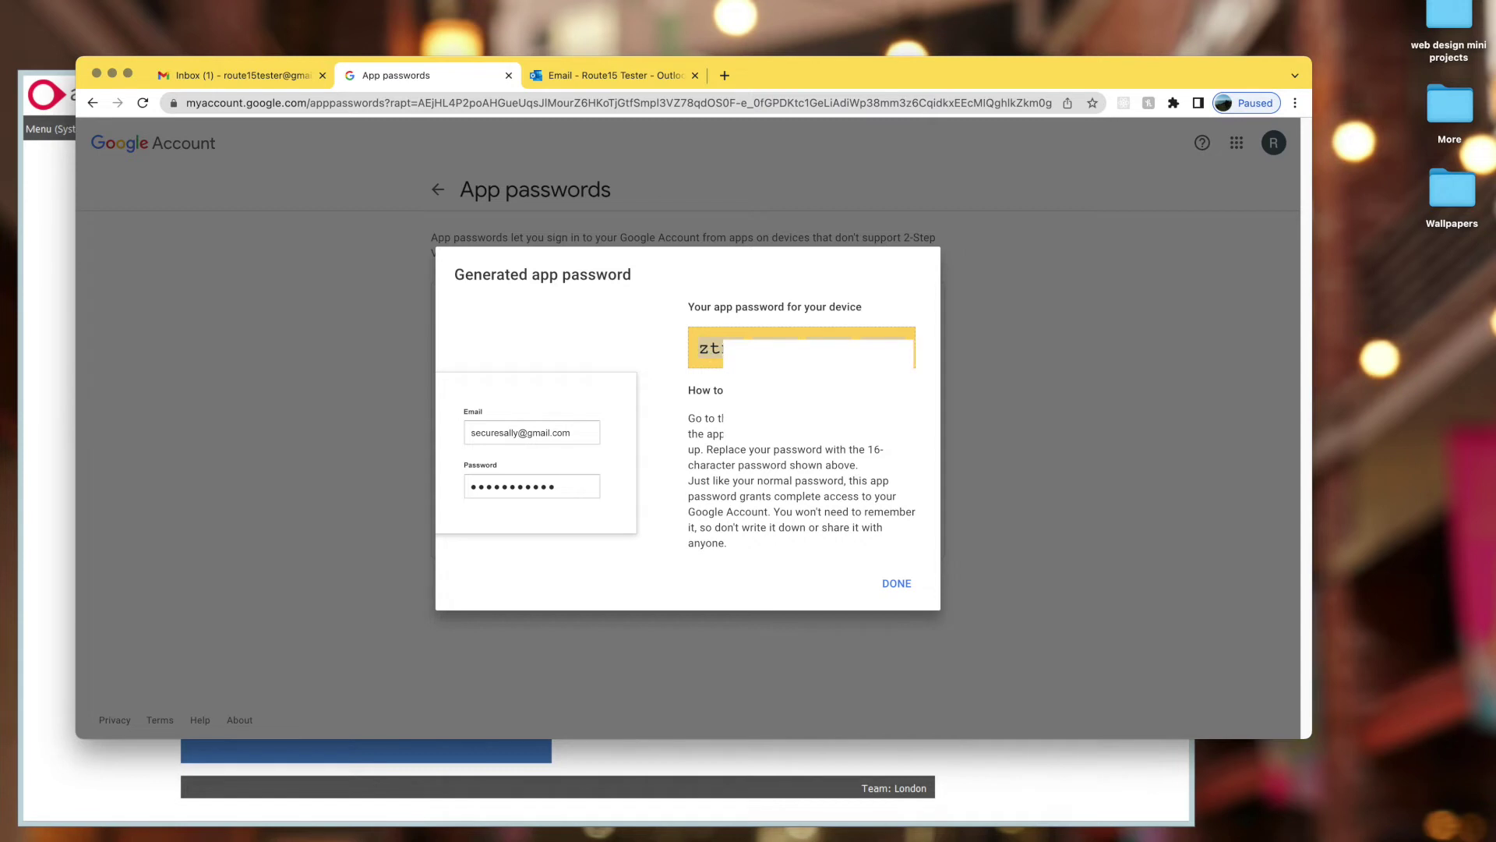
right_click(724, 348)
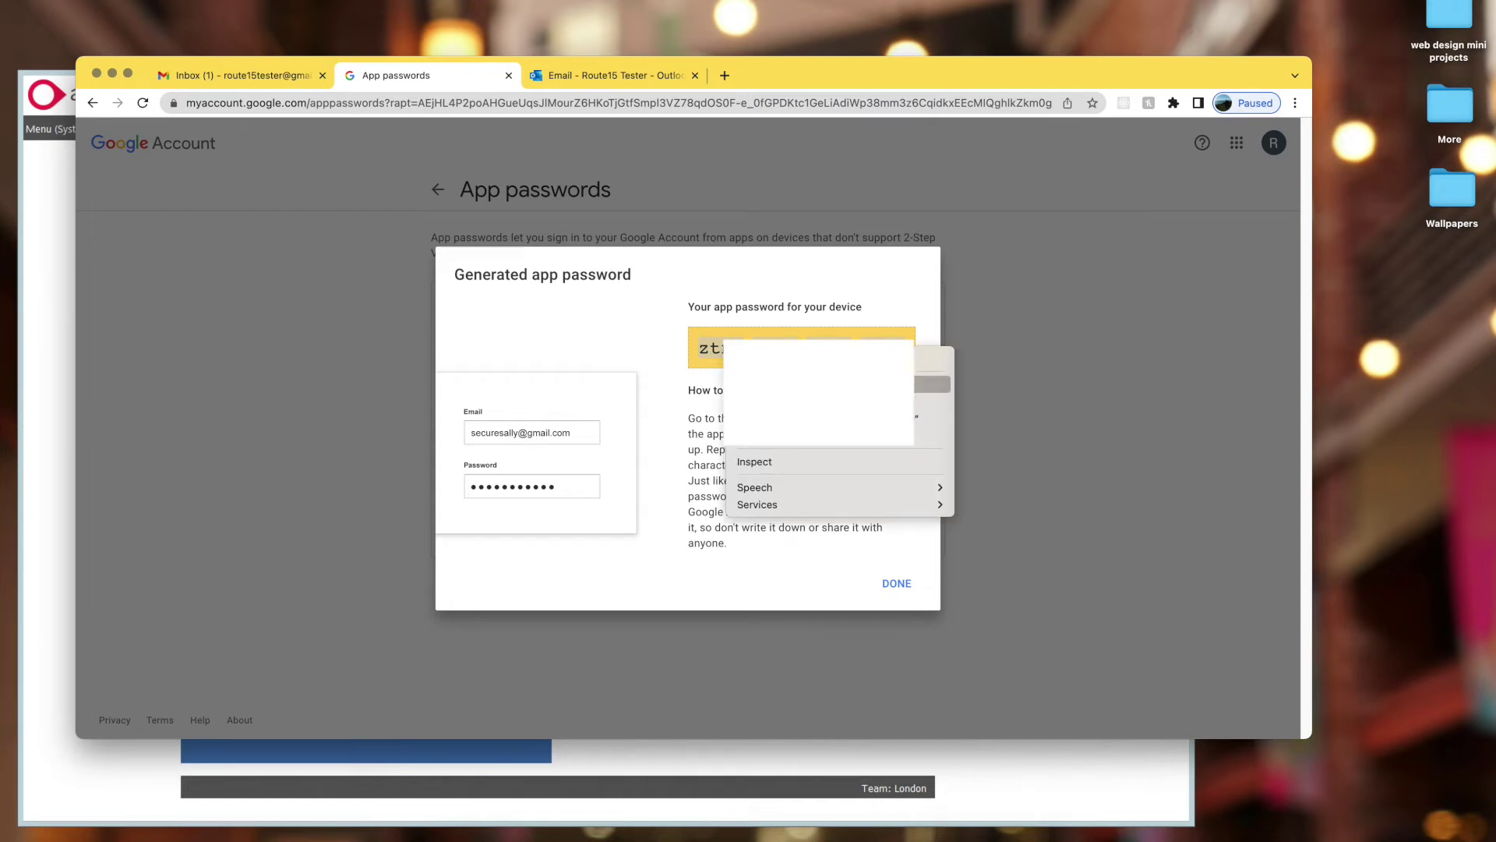
click(931, 384)
click(895, 584)
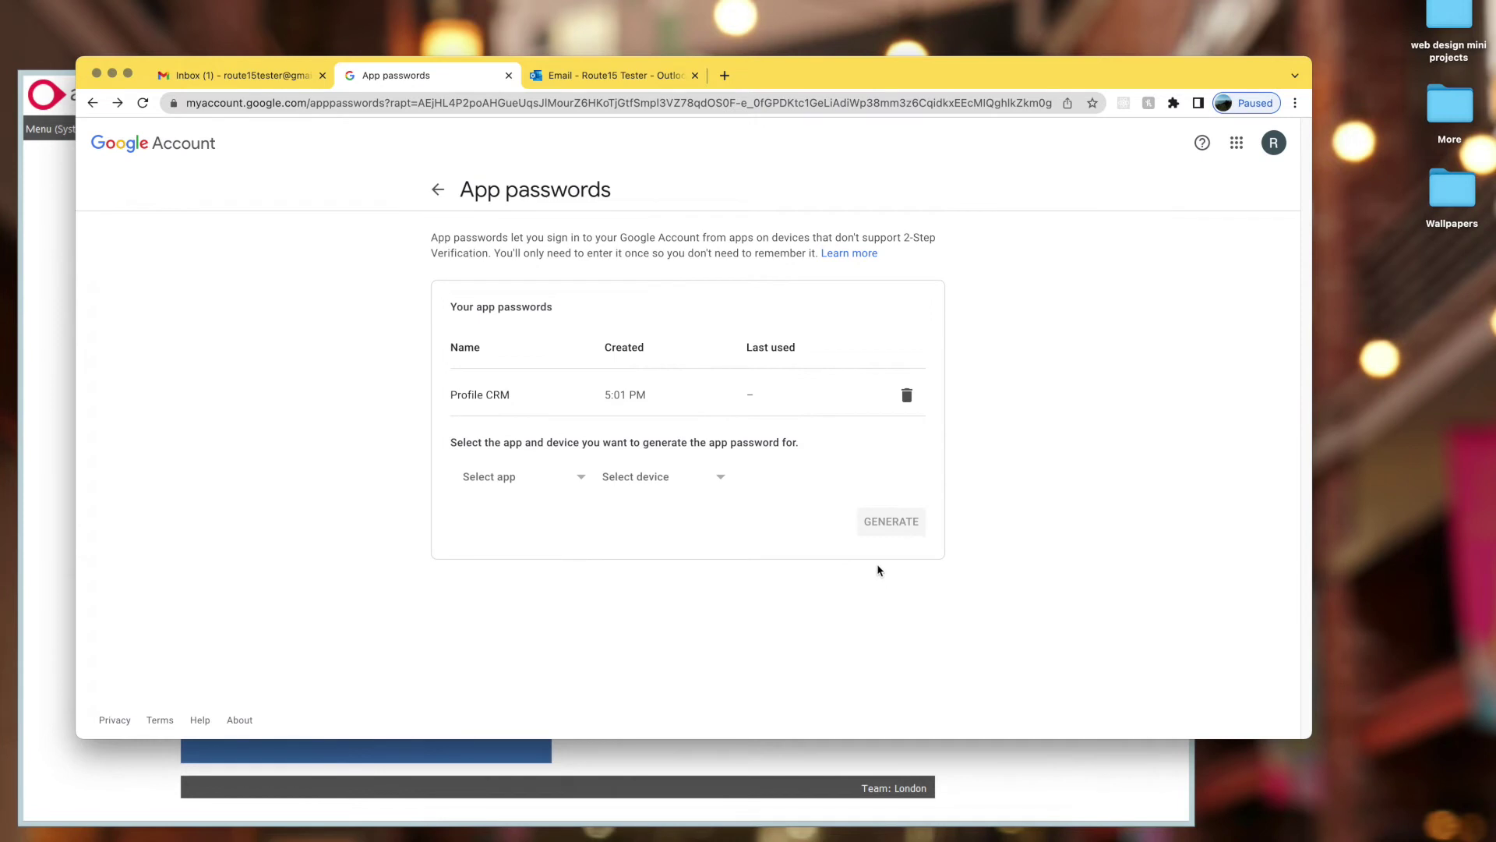
click(113, 73)
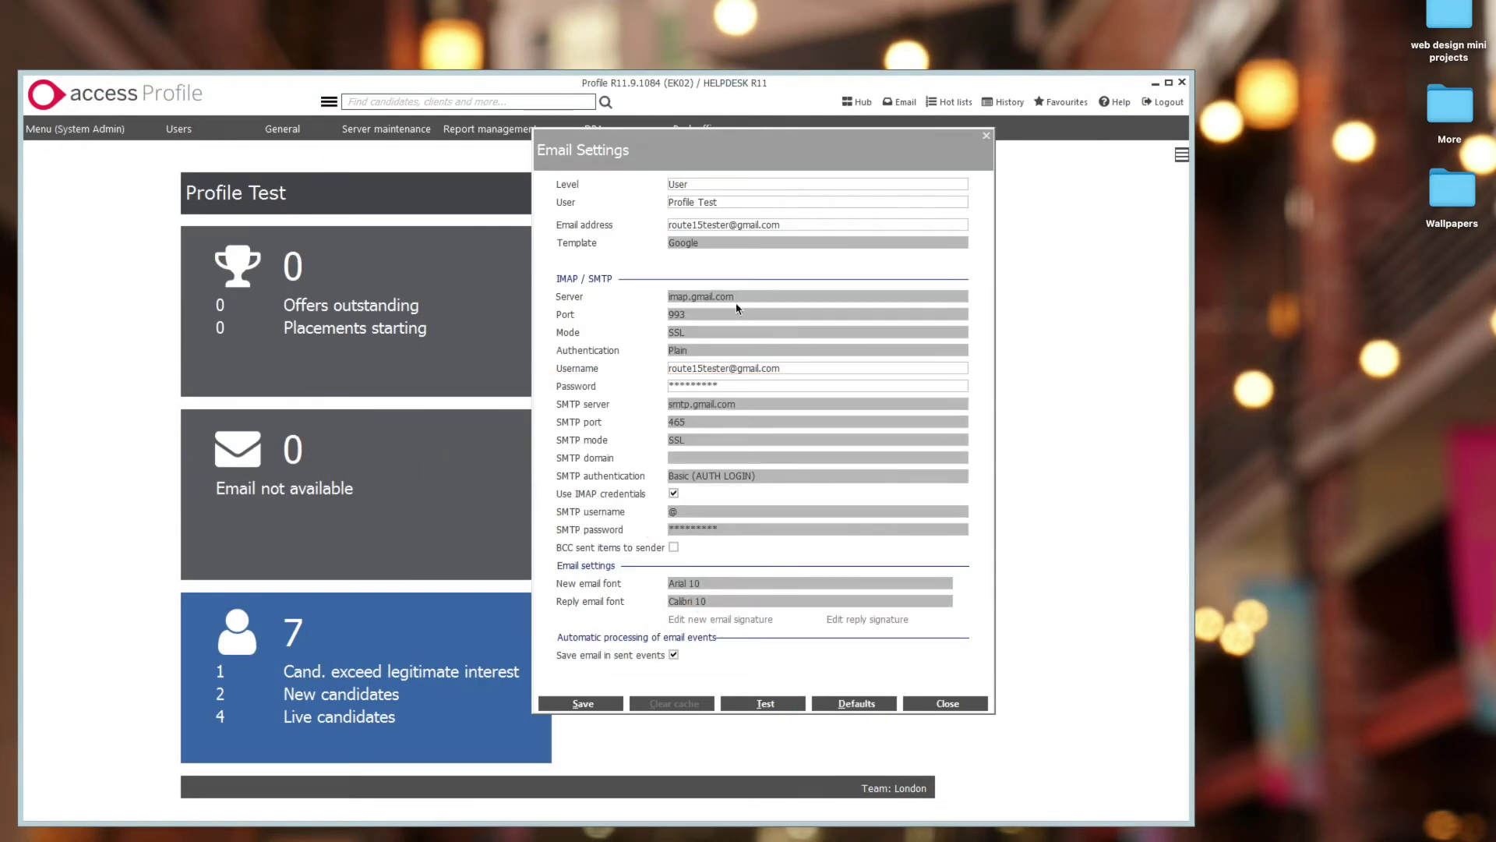
- Replace the Password field with the new app password and save
click(735, 387)
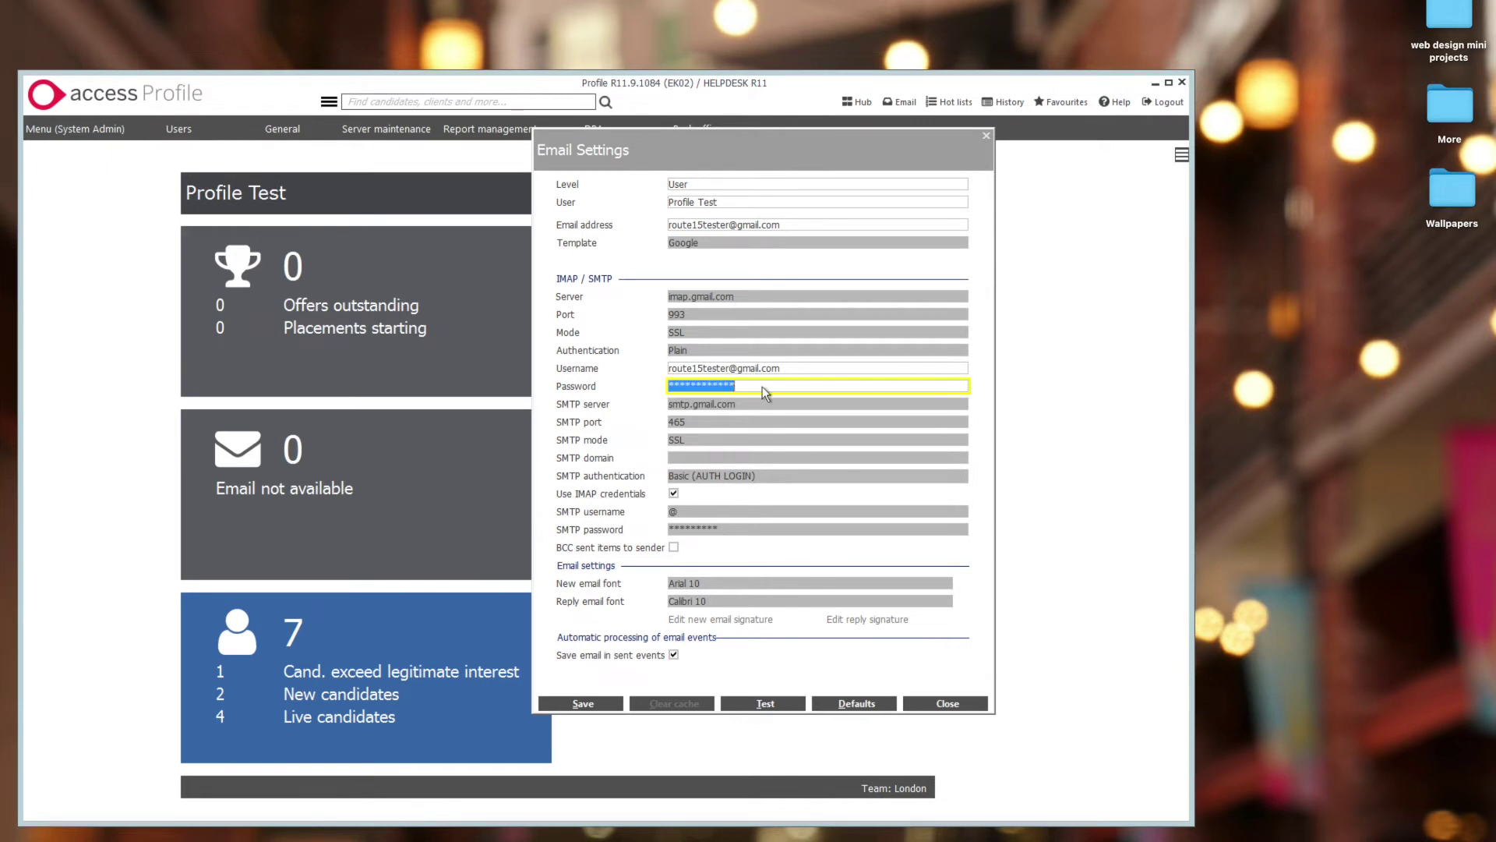
key(BackSpace)
key(ctrl+v)
click(608, 706)
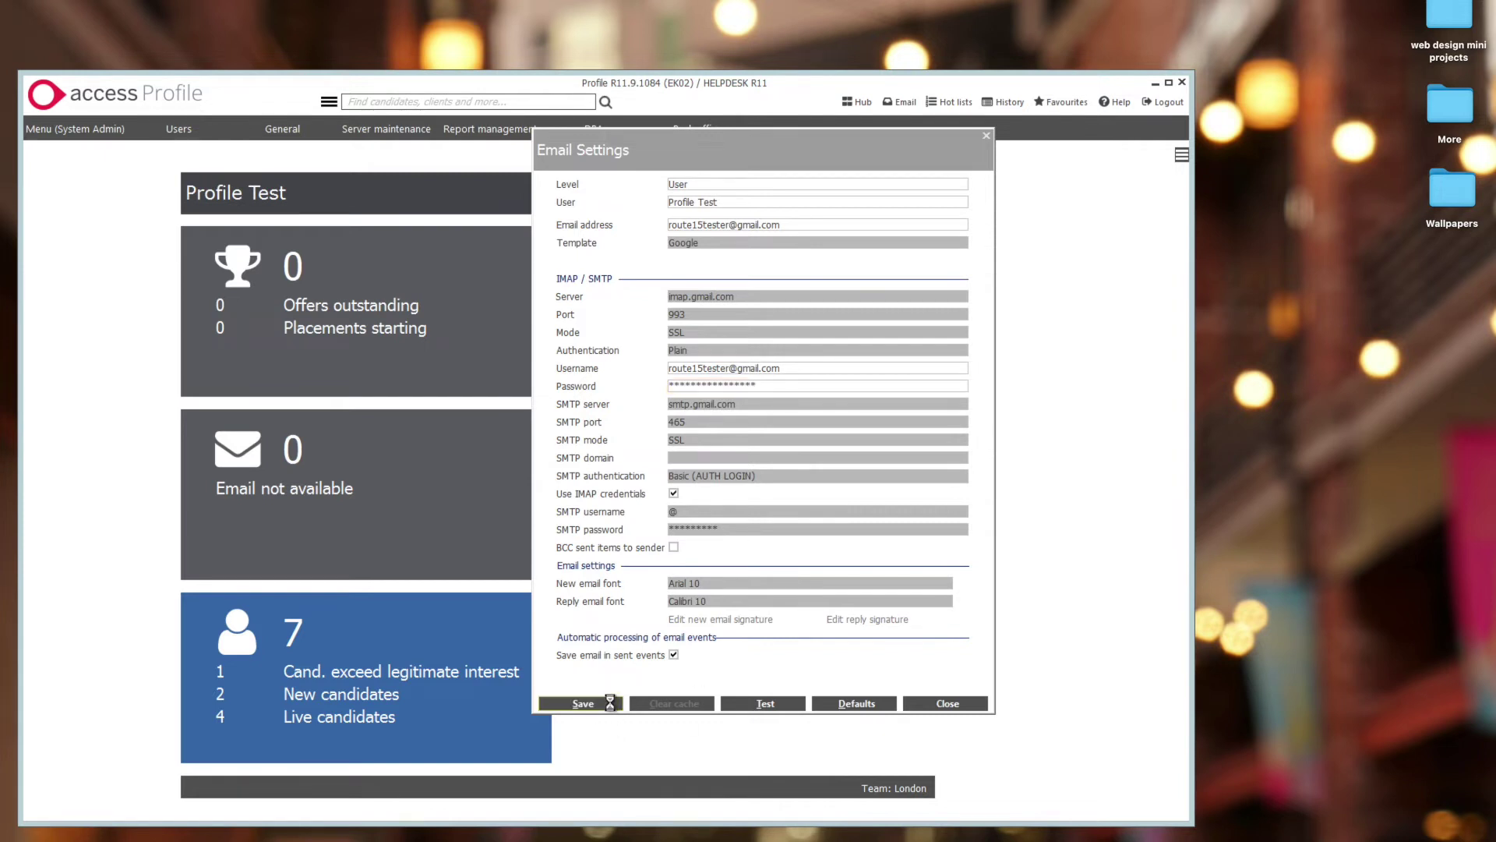
- Run the inbox and send test and review the send error details
click(786, 707)
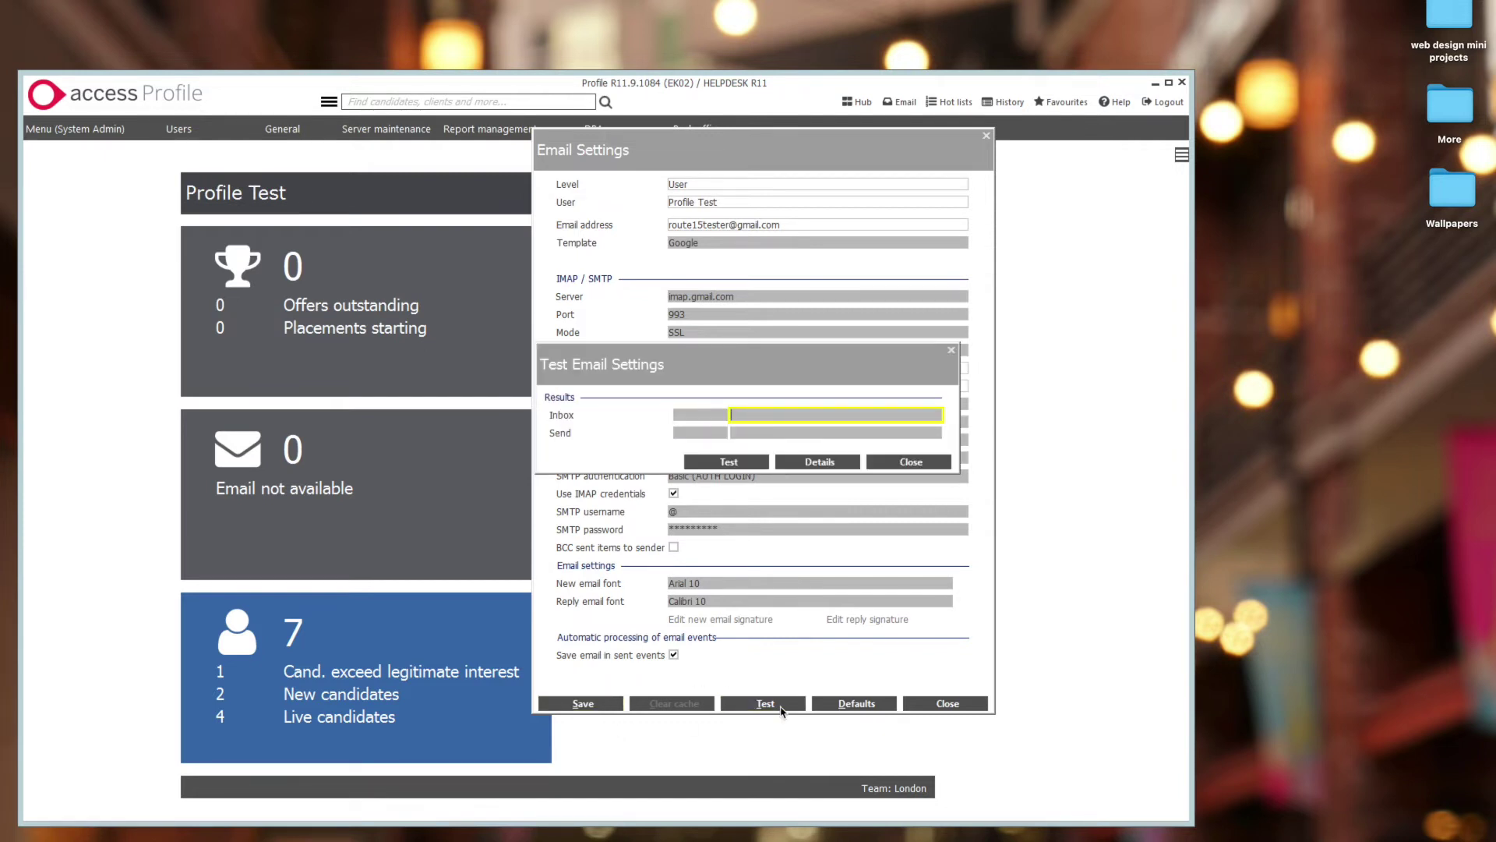
click(764, 466)
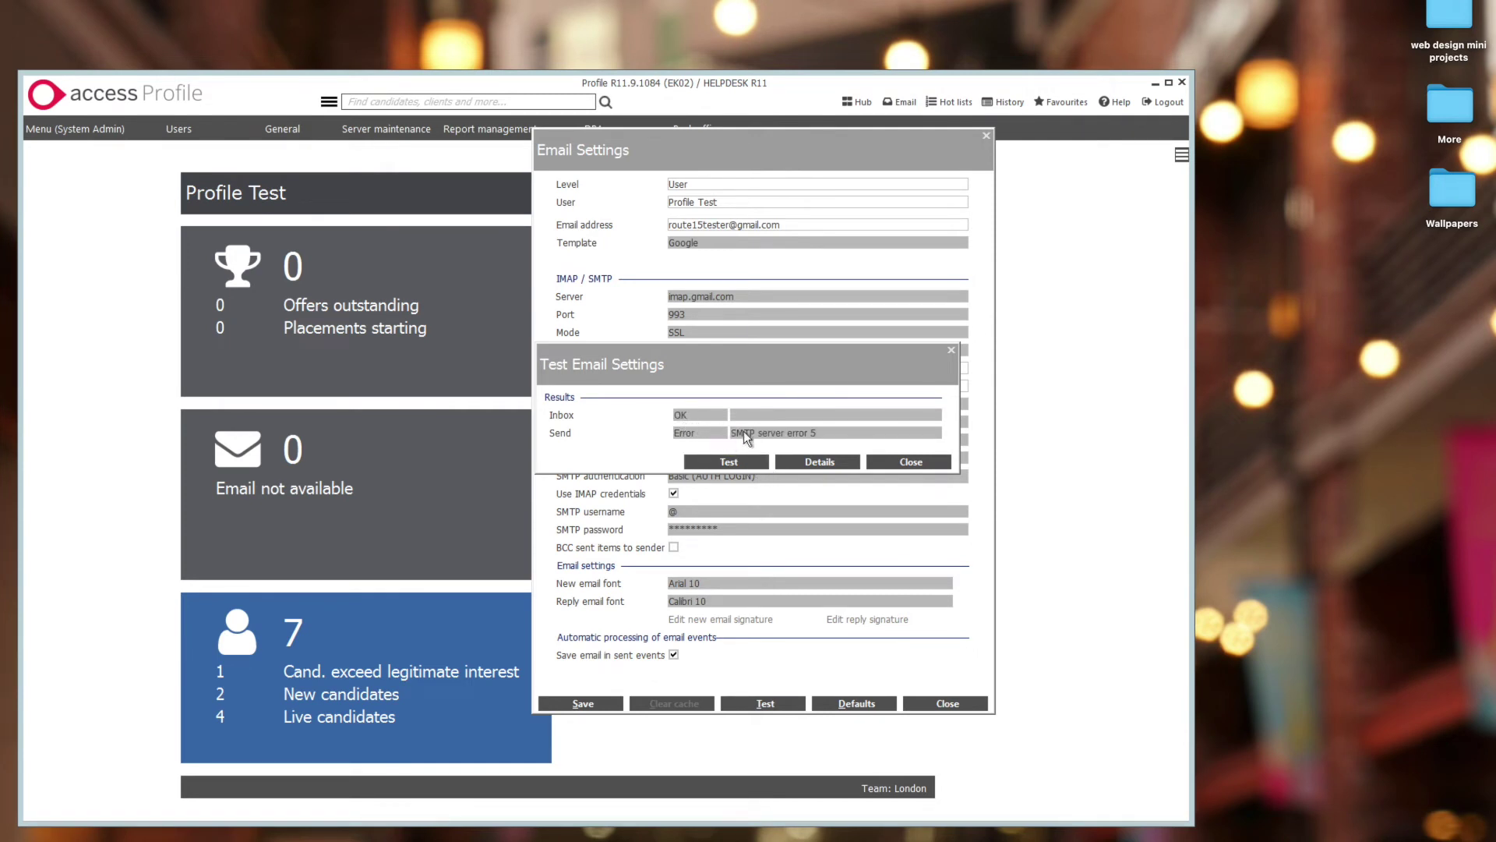
click(805, 463)
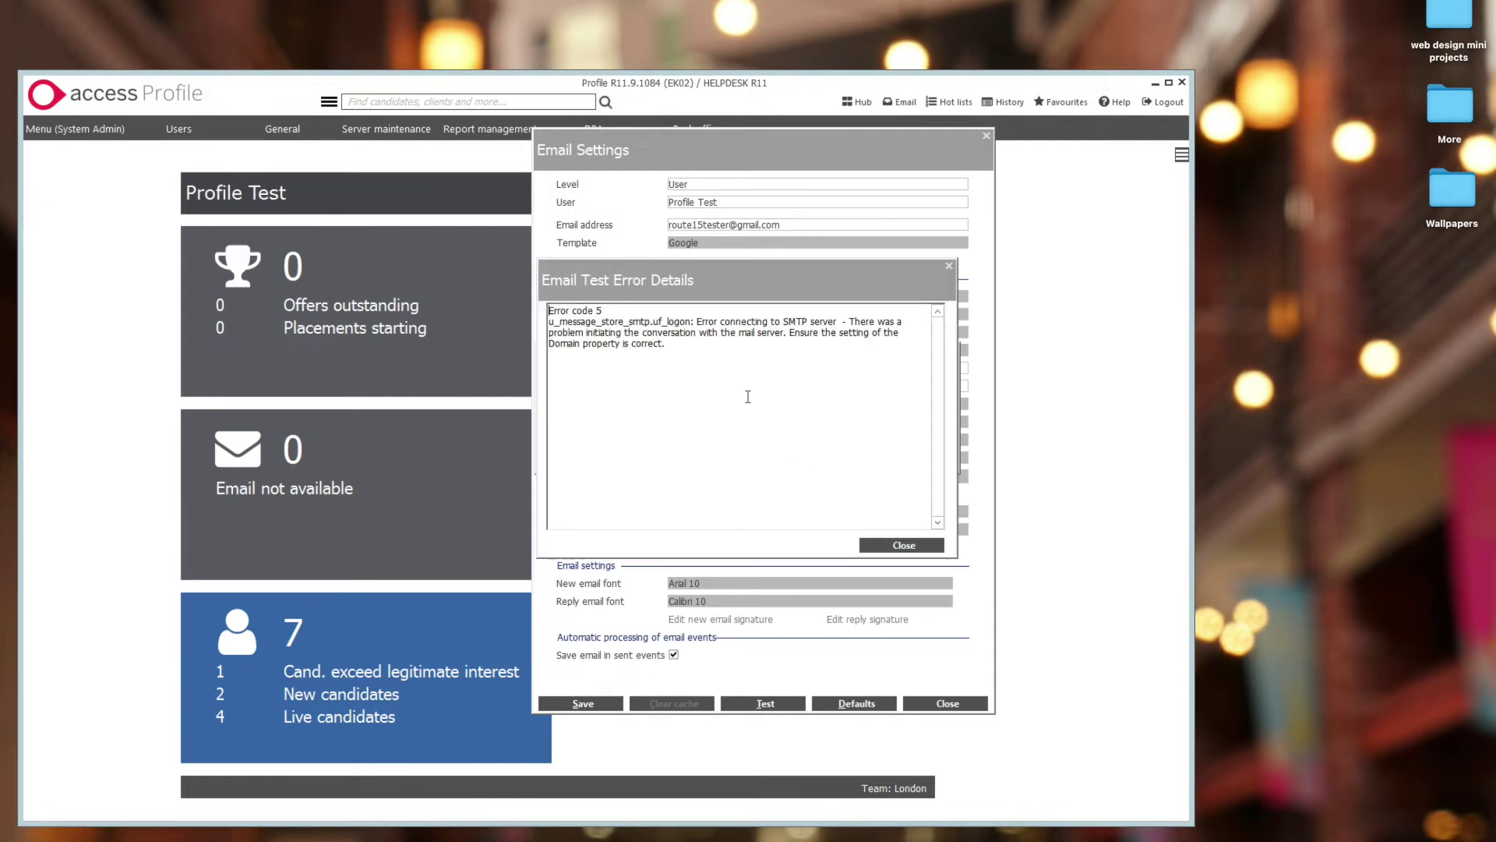
drag(738, 290, 985, 302)
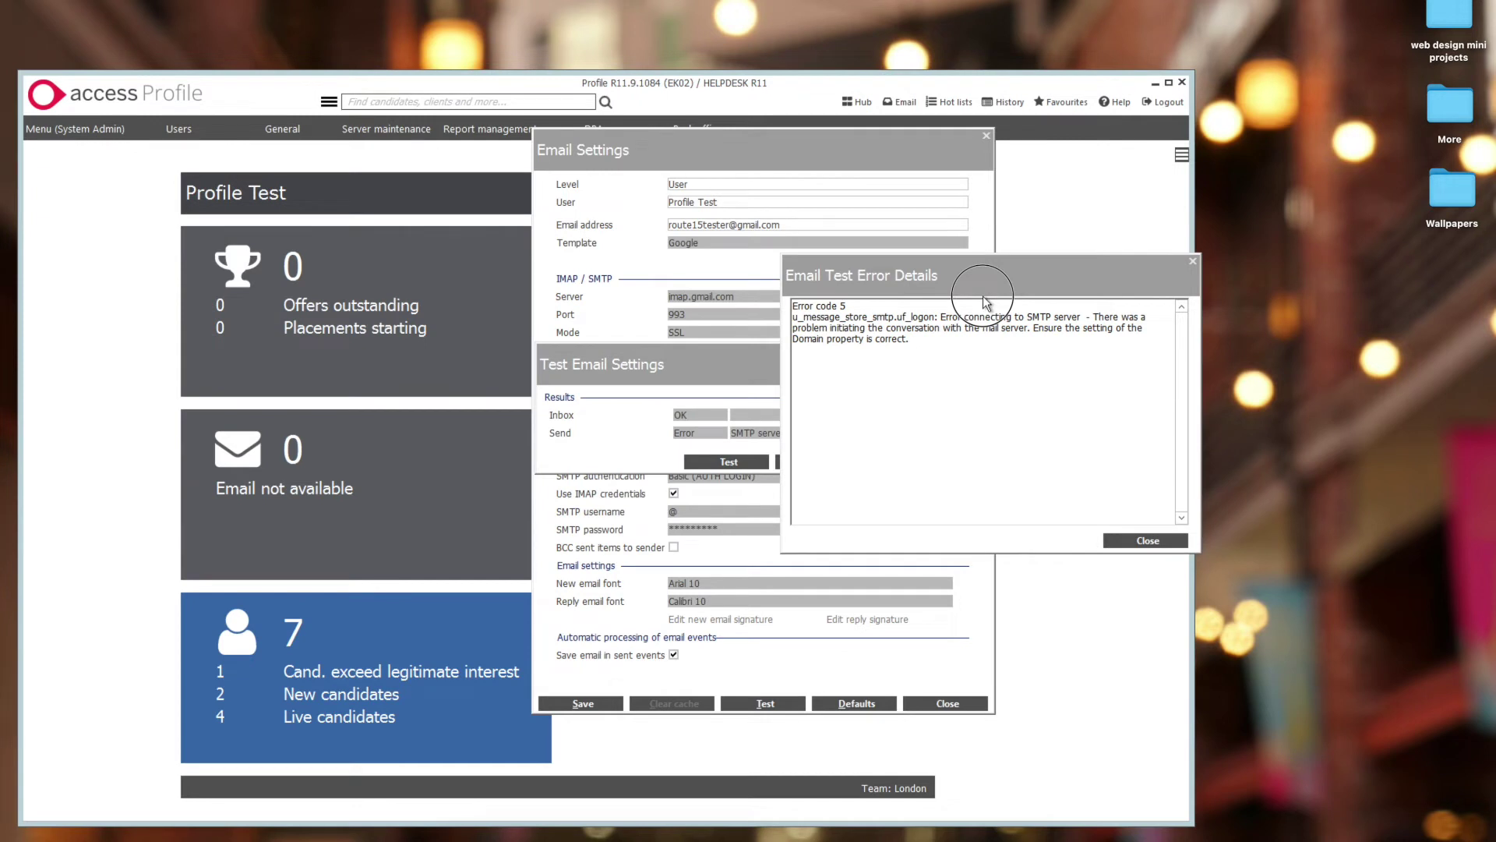
triple_click(954, 333)
click(1176, 545)
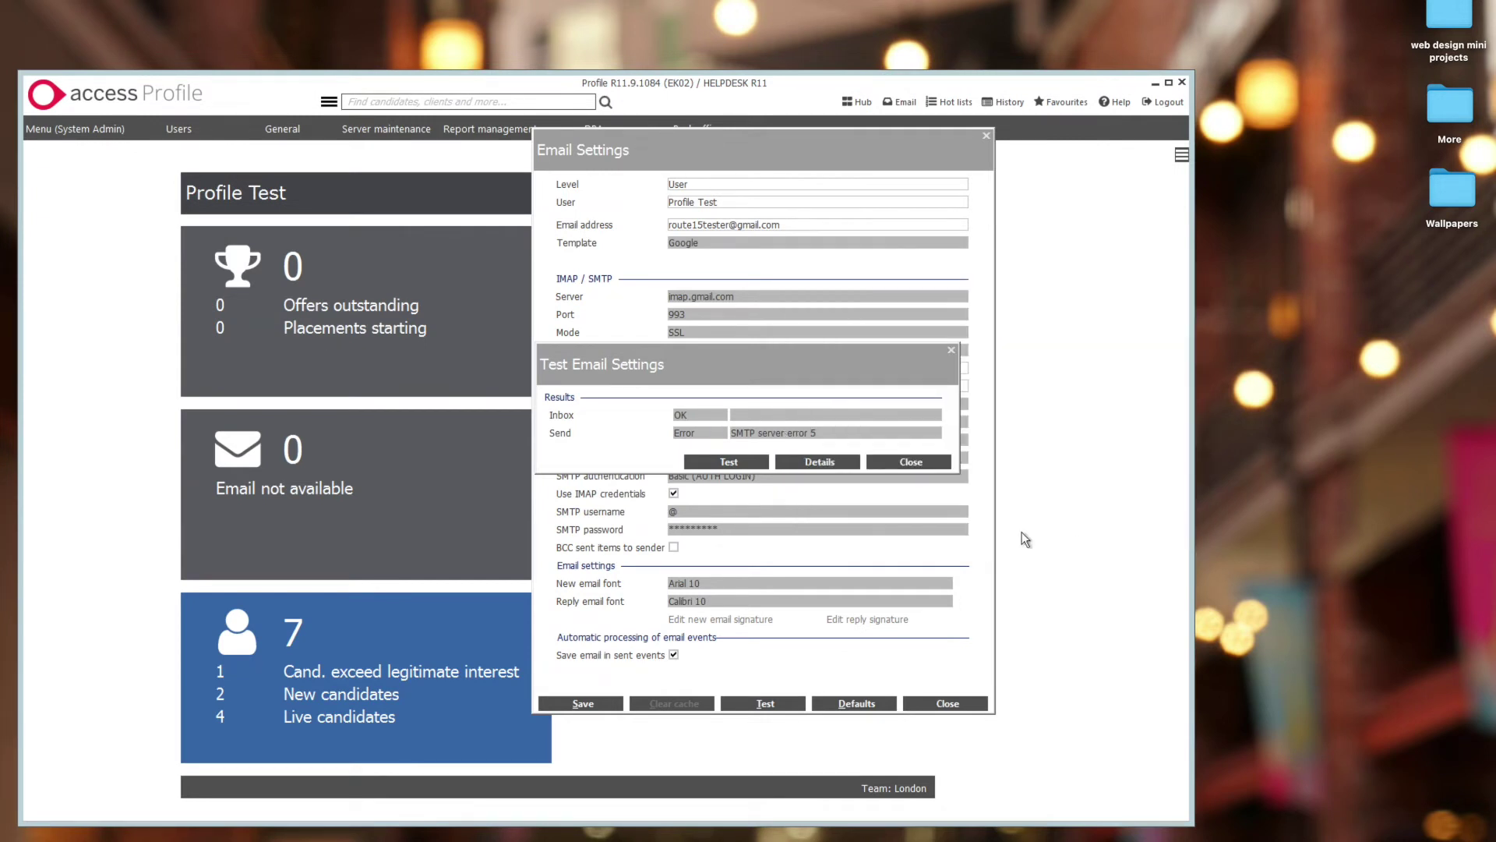
- At System level, set SMTP domain to smtp.gmail.com, save, then switch back to User level
click(934, 466)
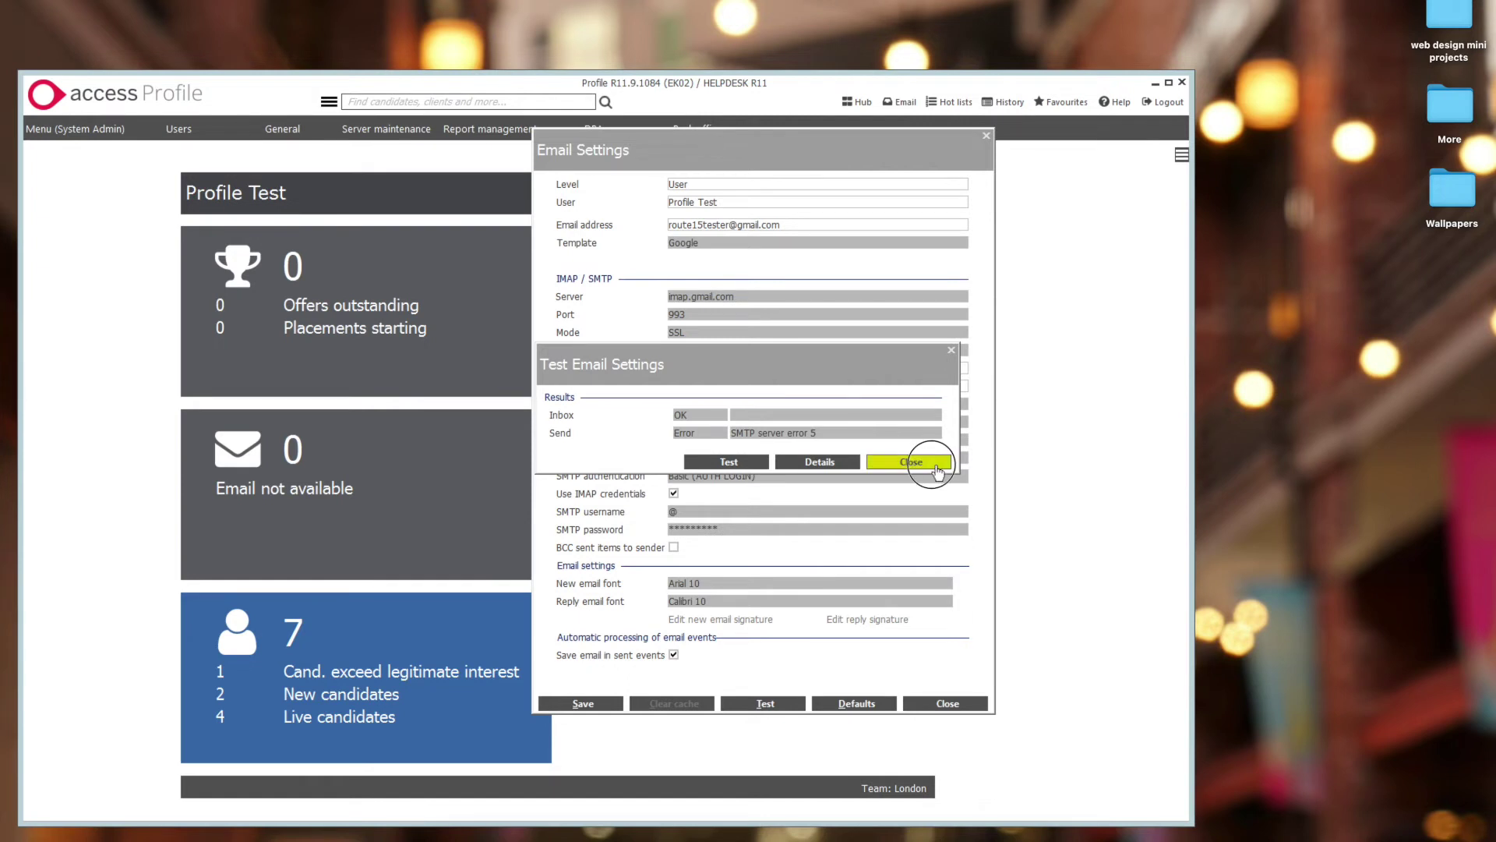
click(729, 187)
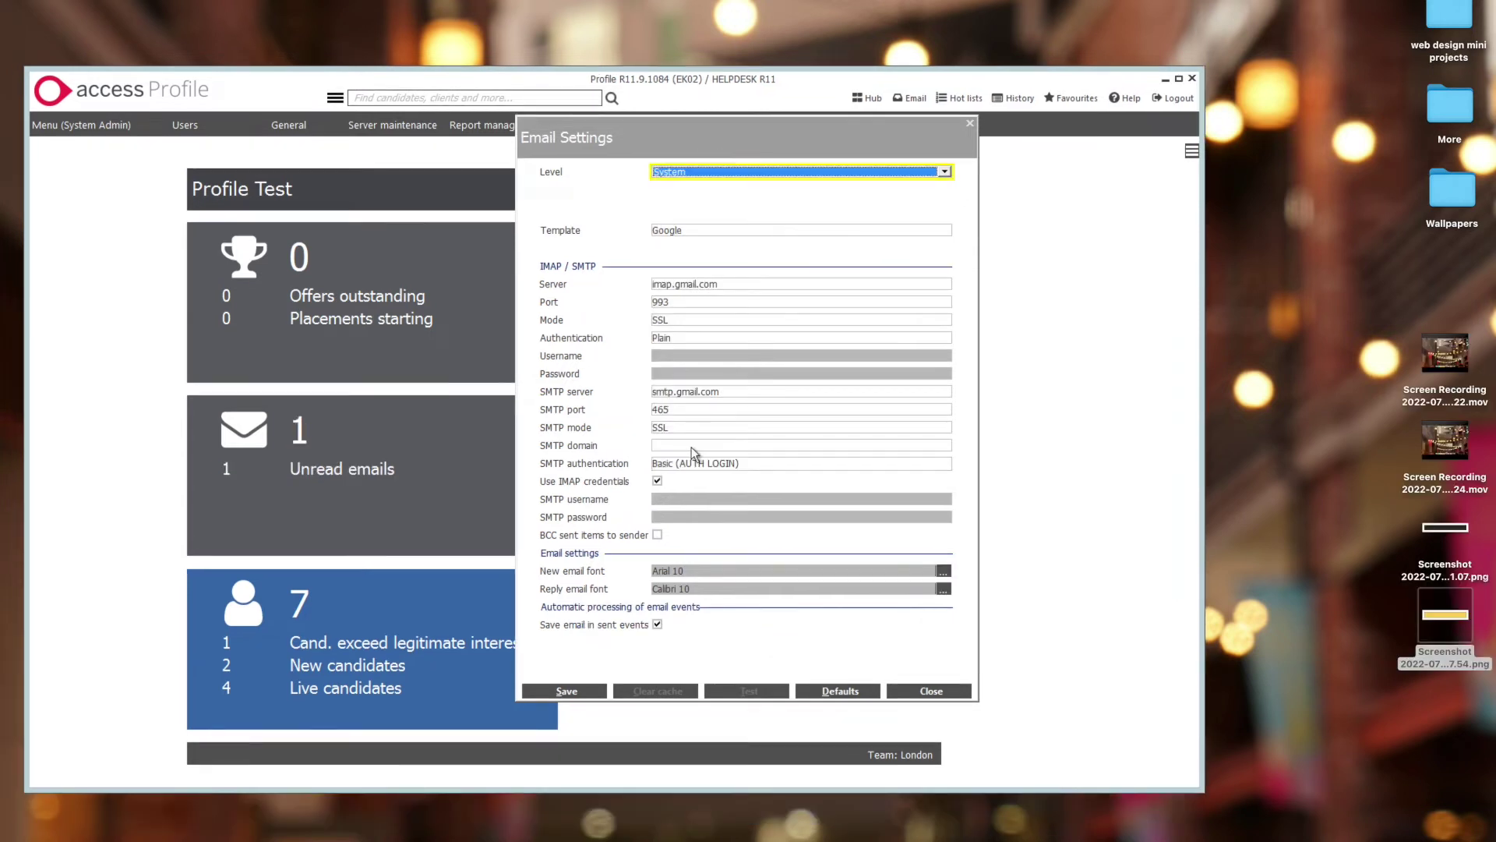
click(692, 447)
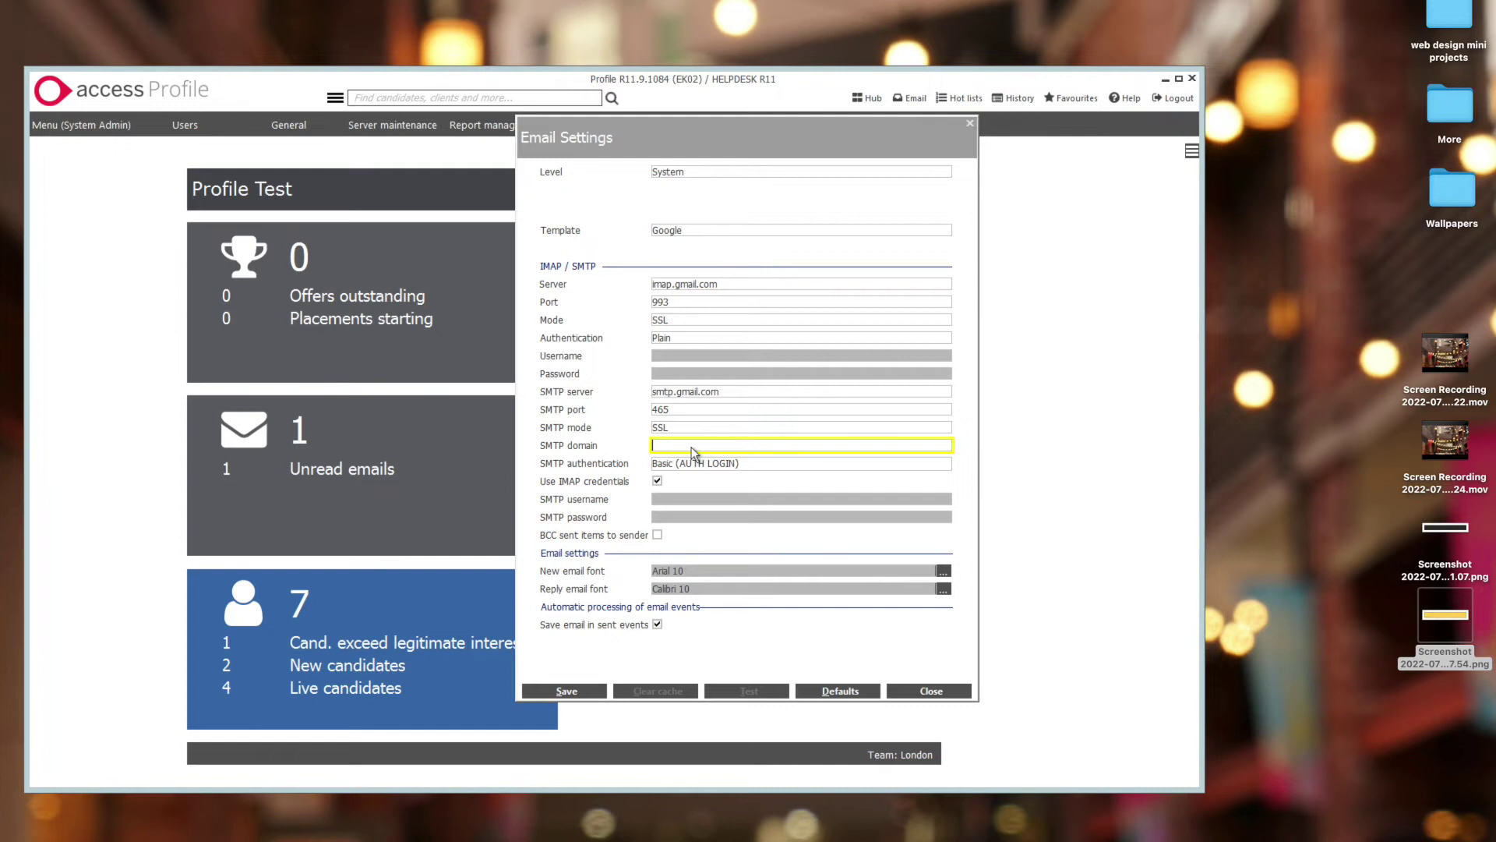
text(smtp.gmail.com)
click(589, 689)
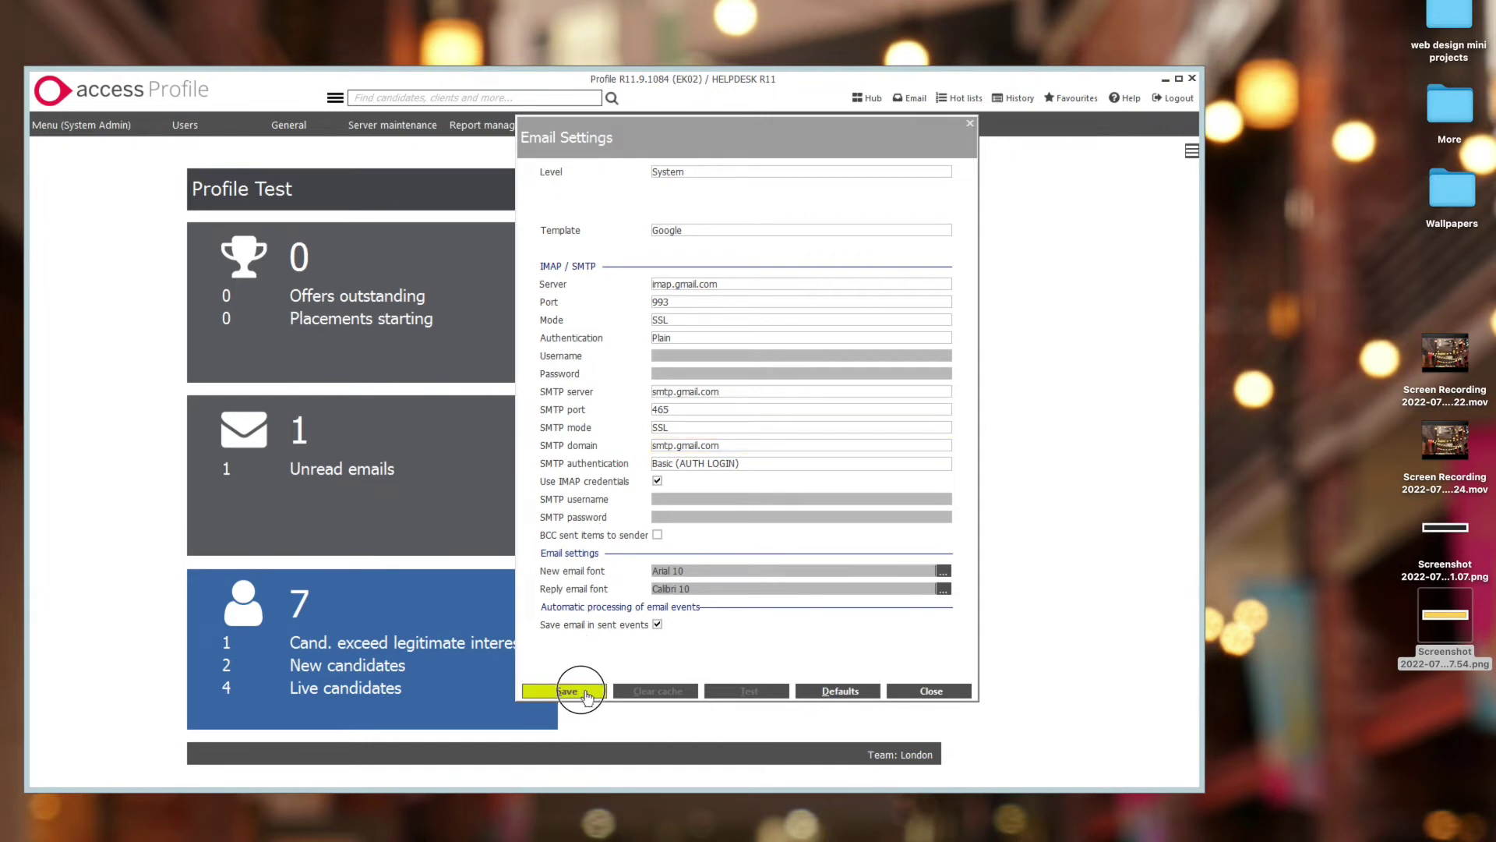
click(687, 171)
click(678, 195)
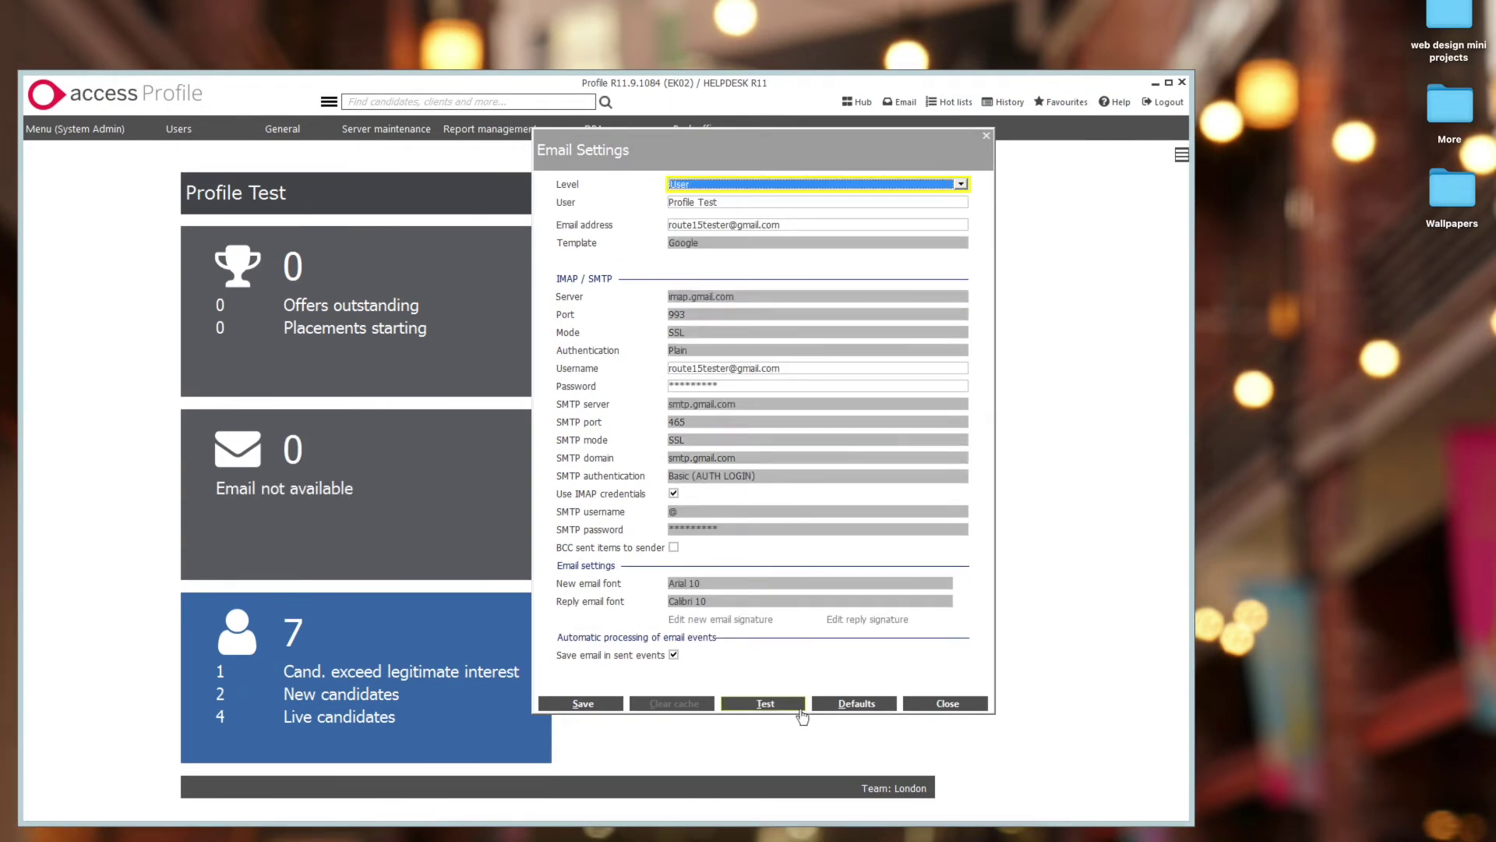
- With Profile Test as user, run the email test and close the passing Inbox and Send results
click(712, 205)
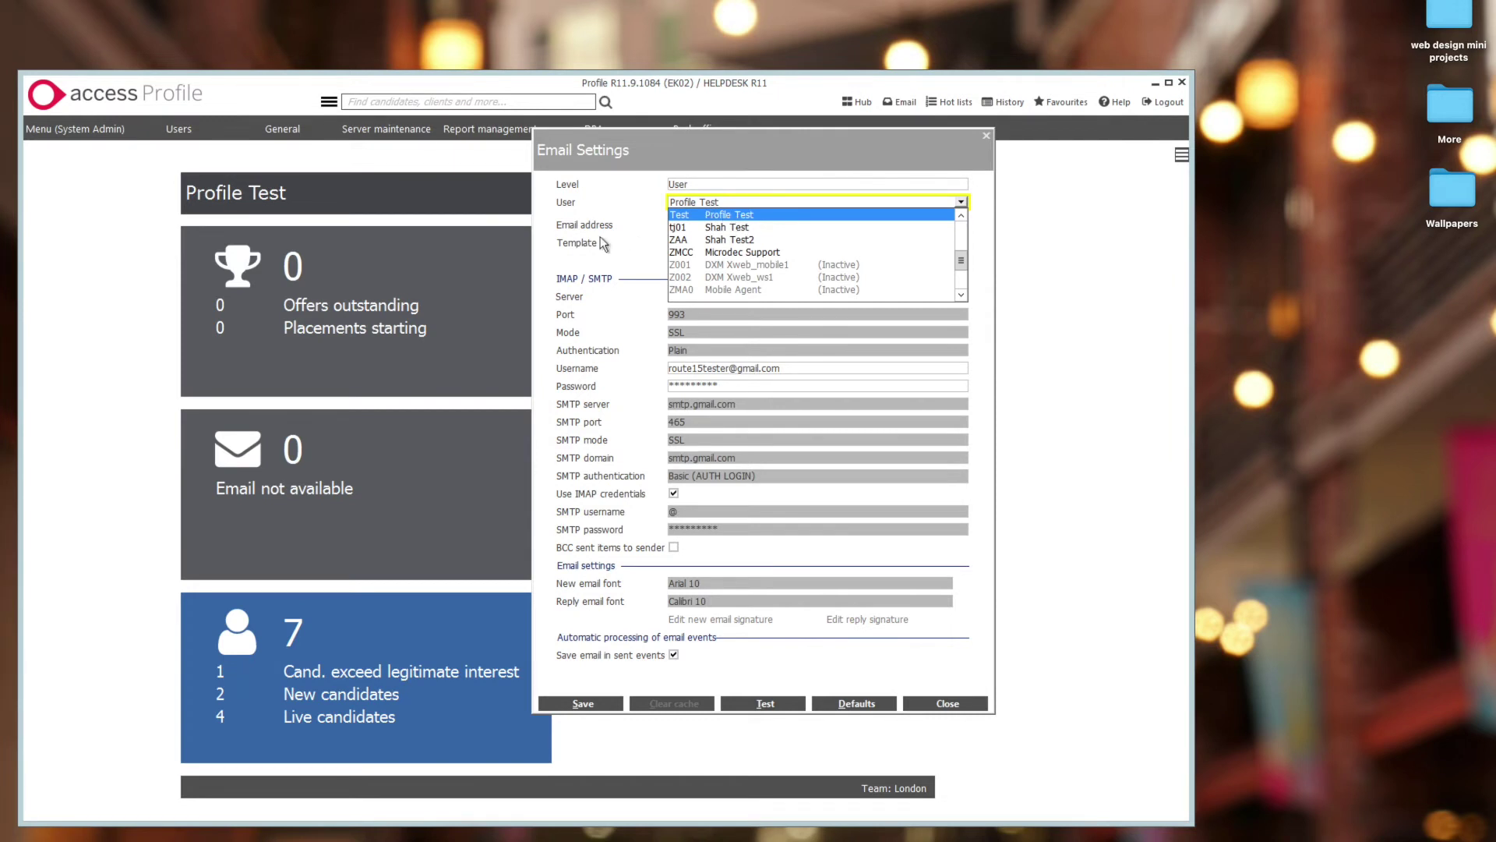
key(Tab)
click(791, 700)
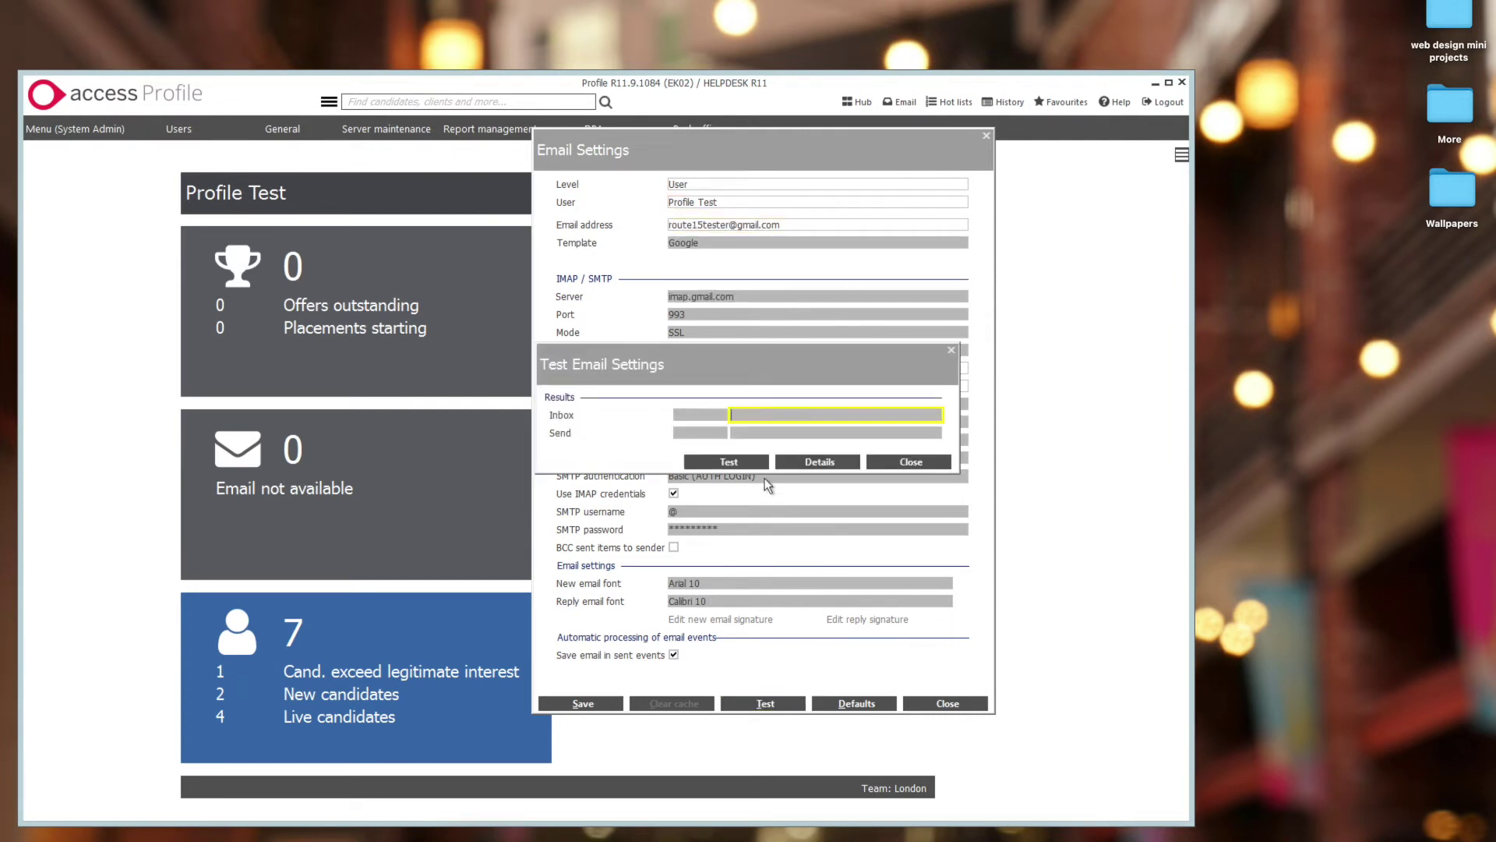
click(759, 463)
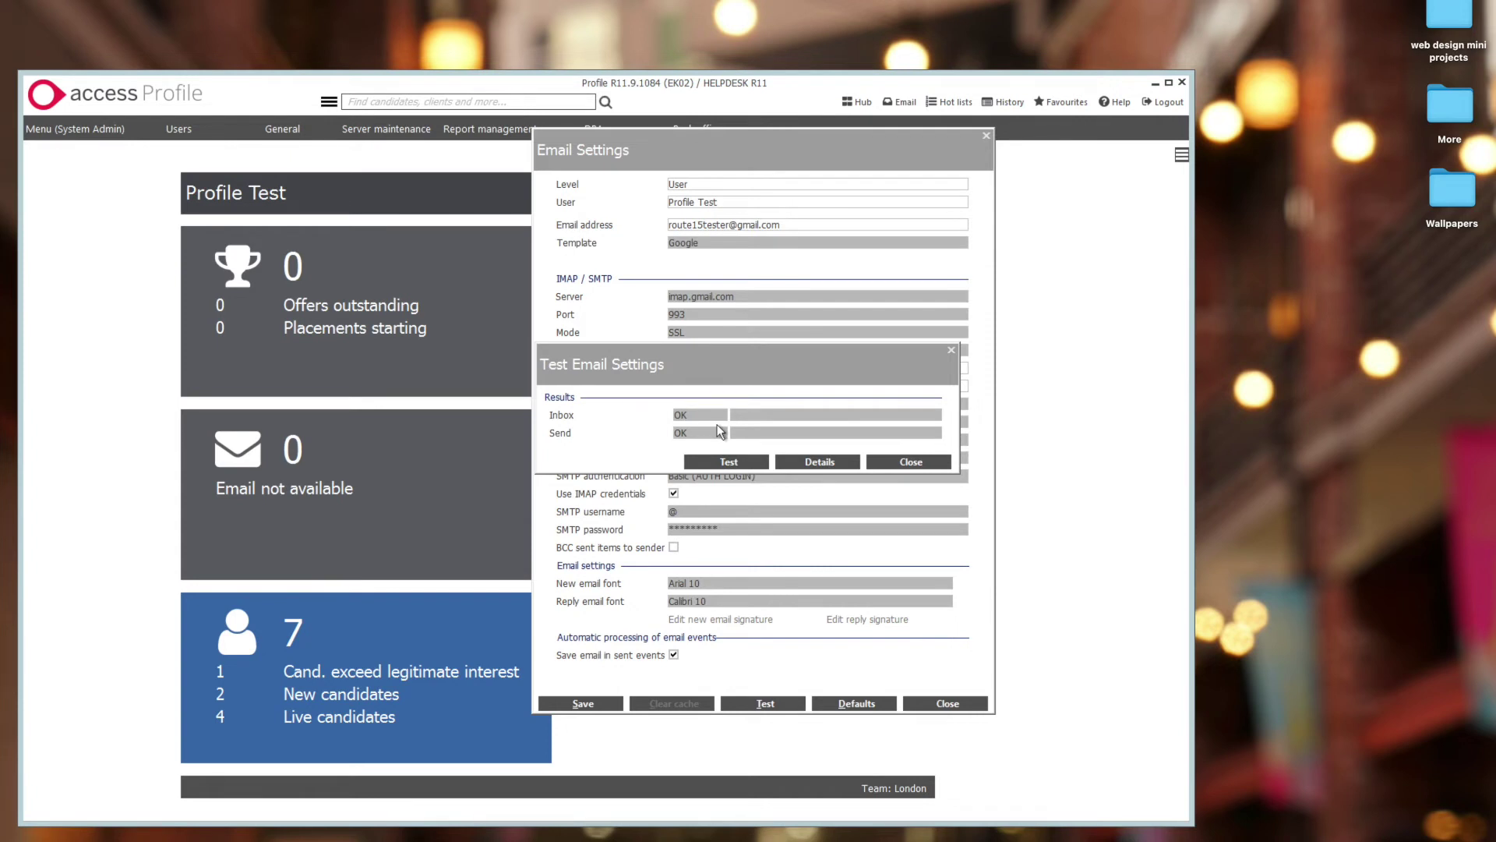
click(911, 461)
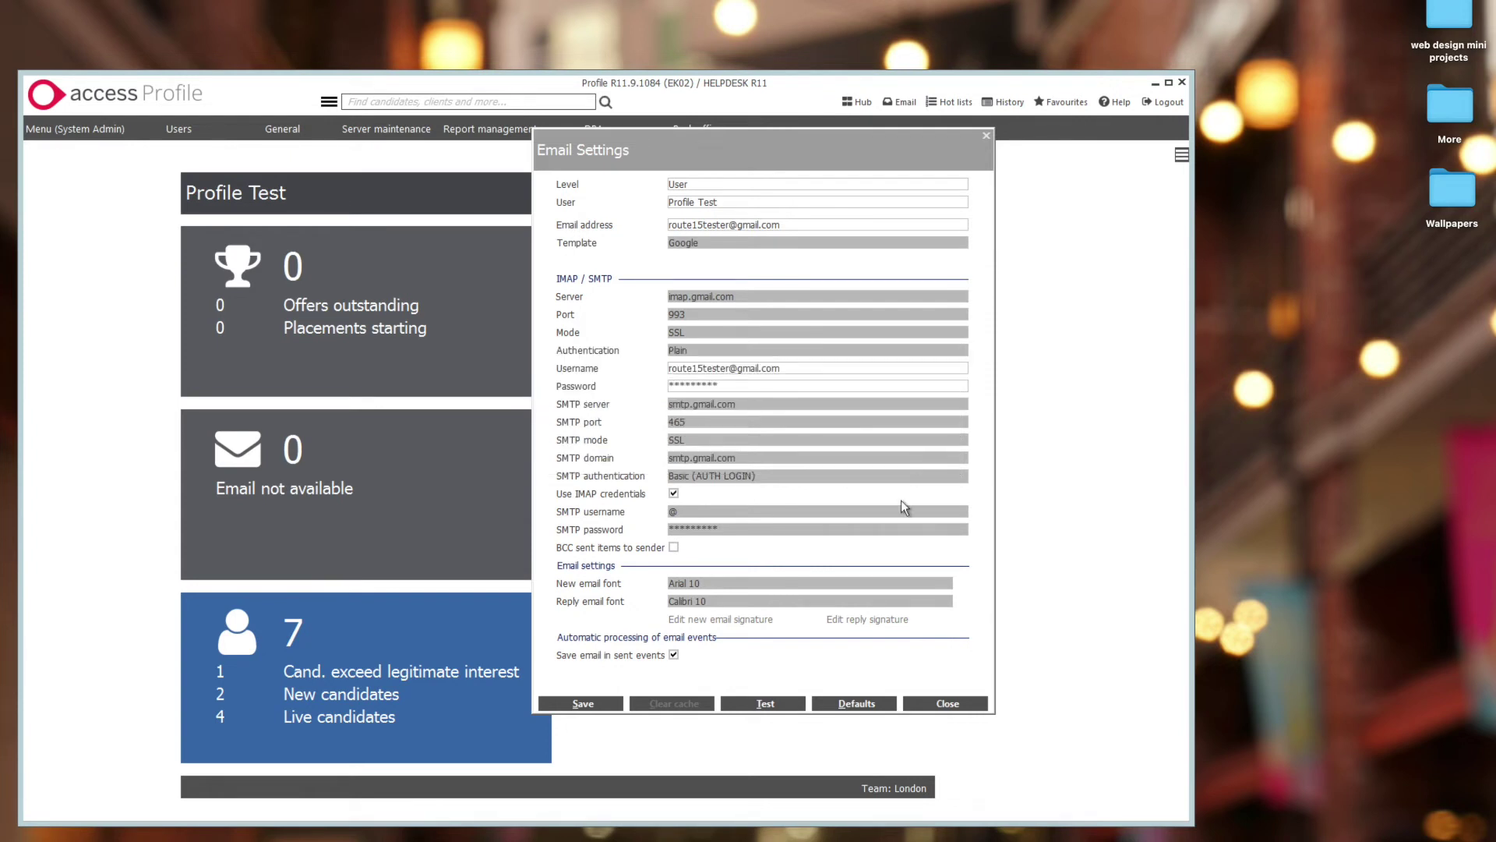
- Find and read the 'Testing email settings' message under [Gmail], then go back to the dashboard
click(948, 703)
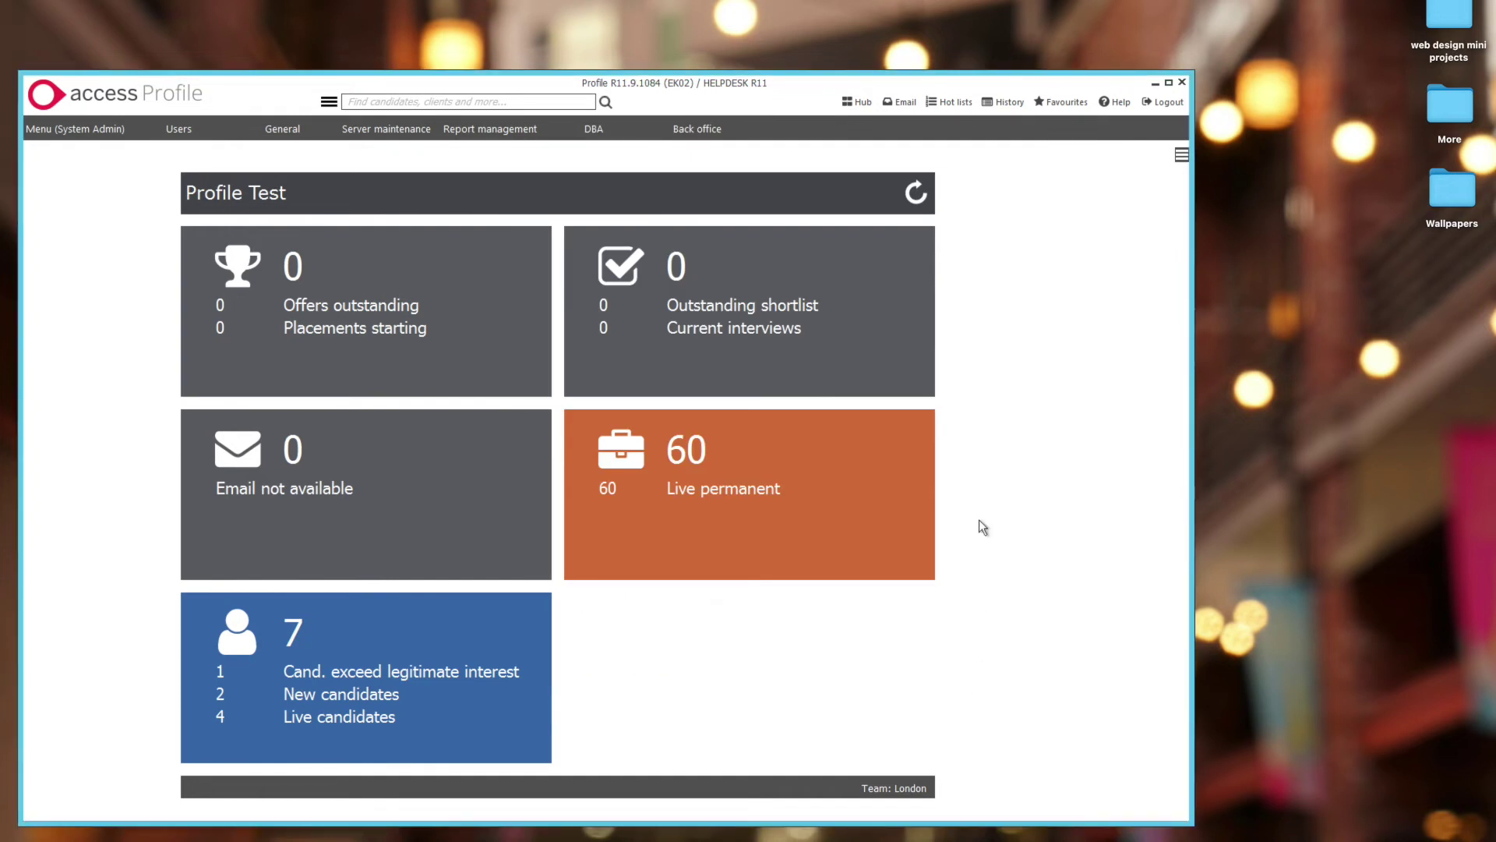
click(905, 110)
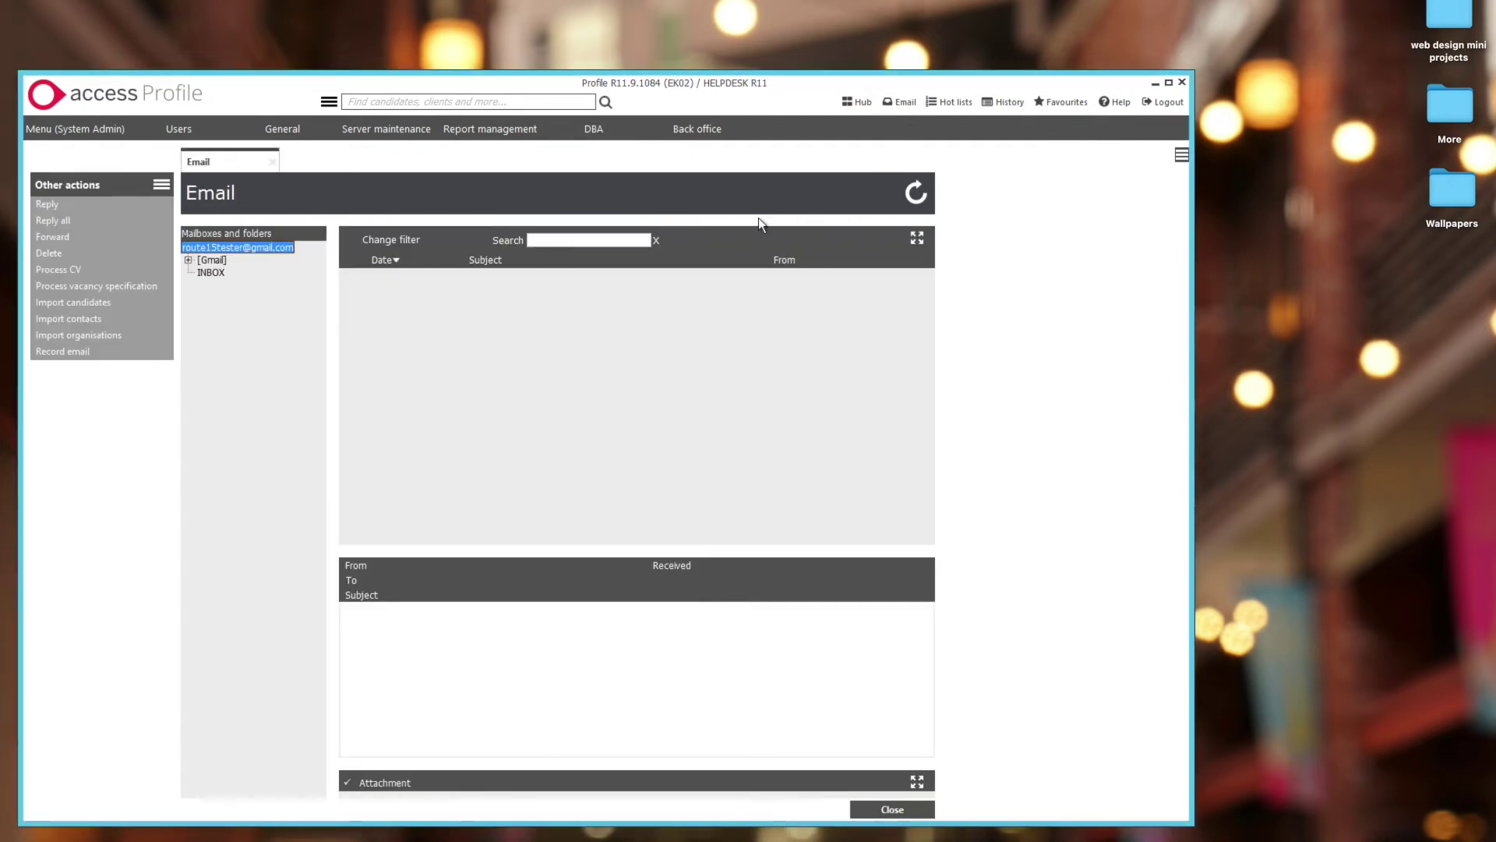
click(189, 261)
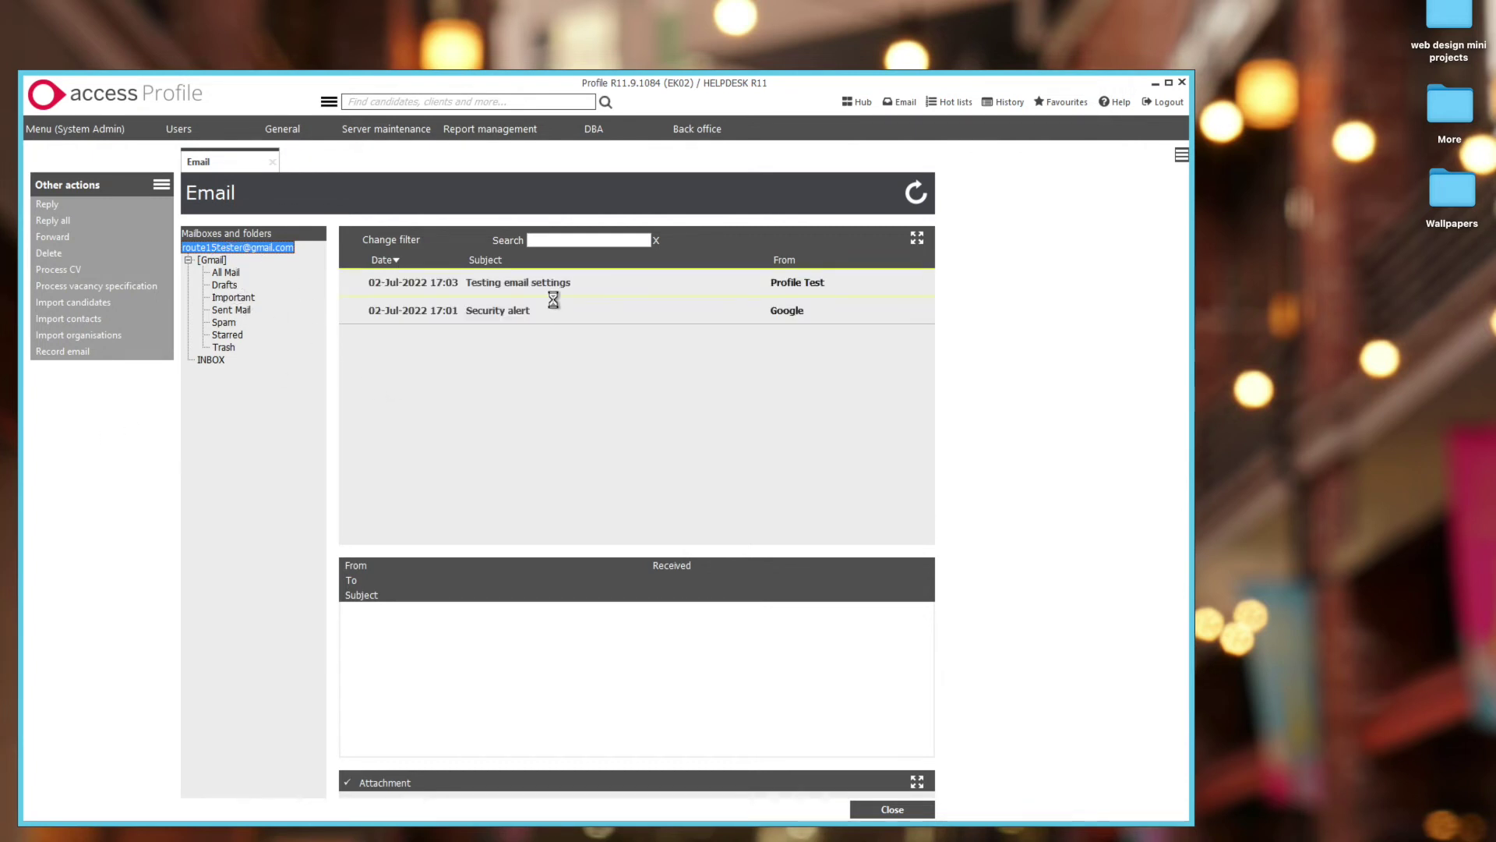
click(558, 292)
click(559, 310)
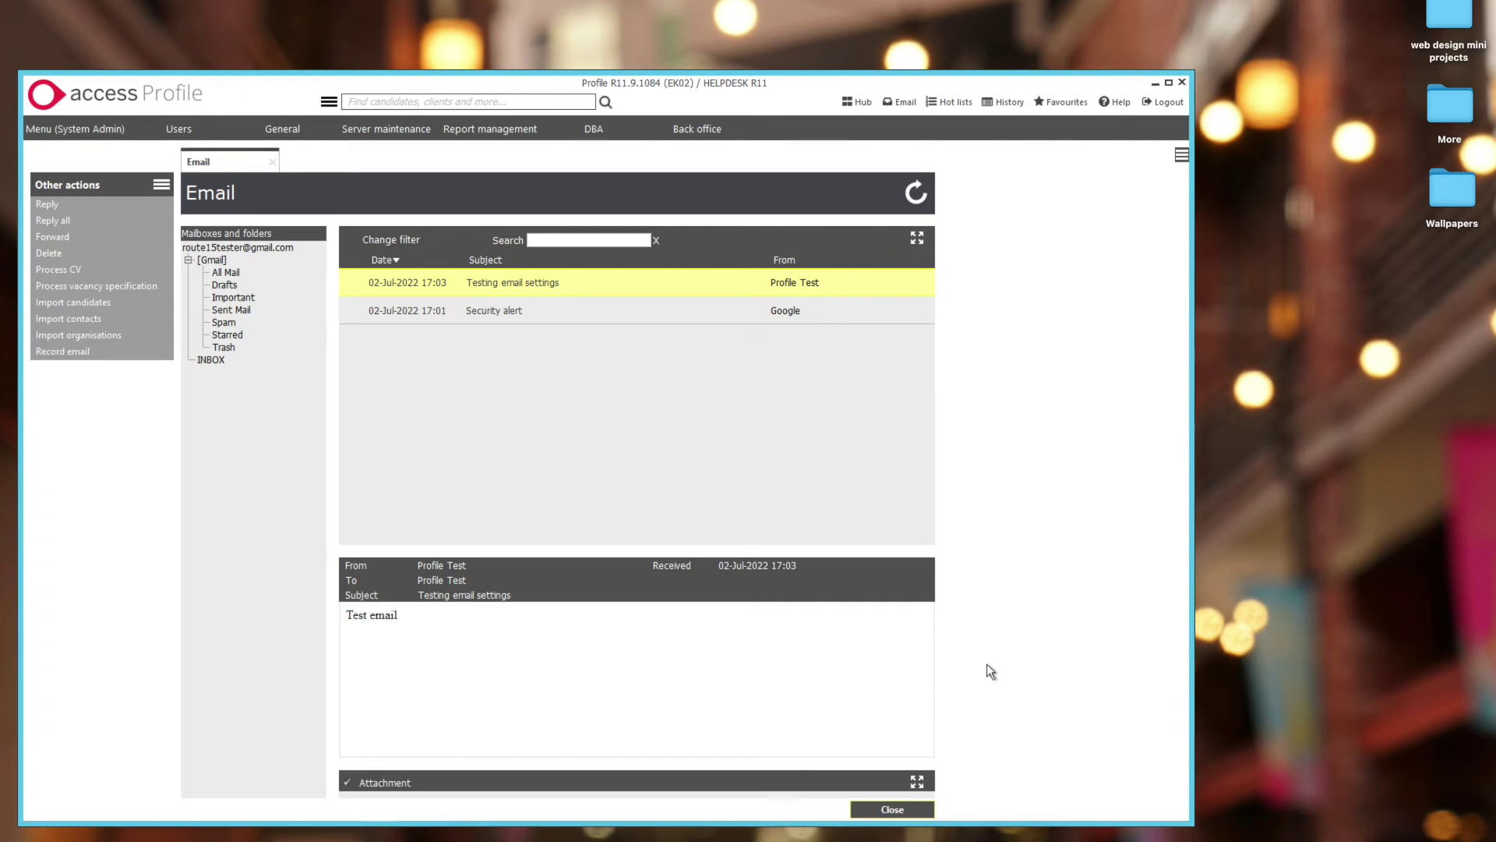
click(908, 810)
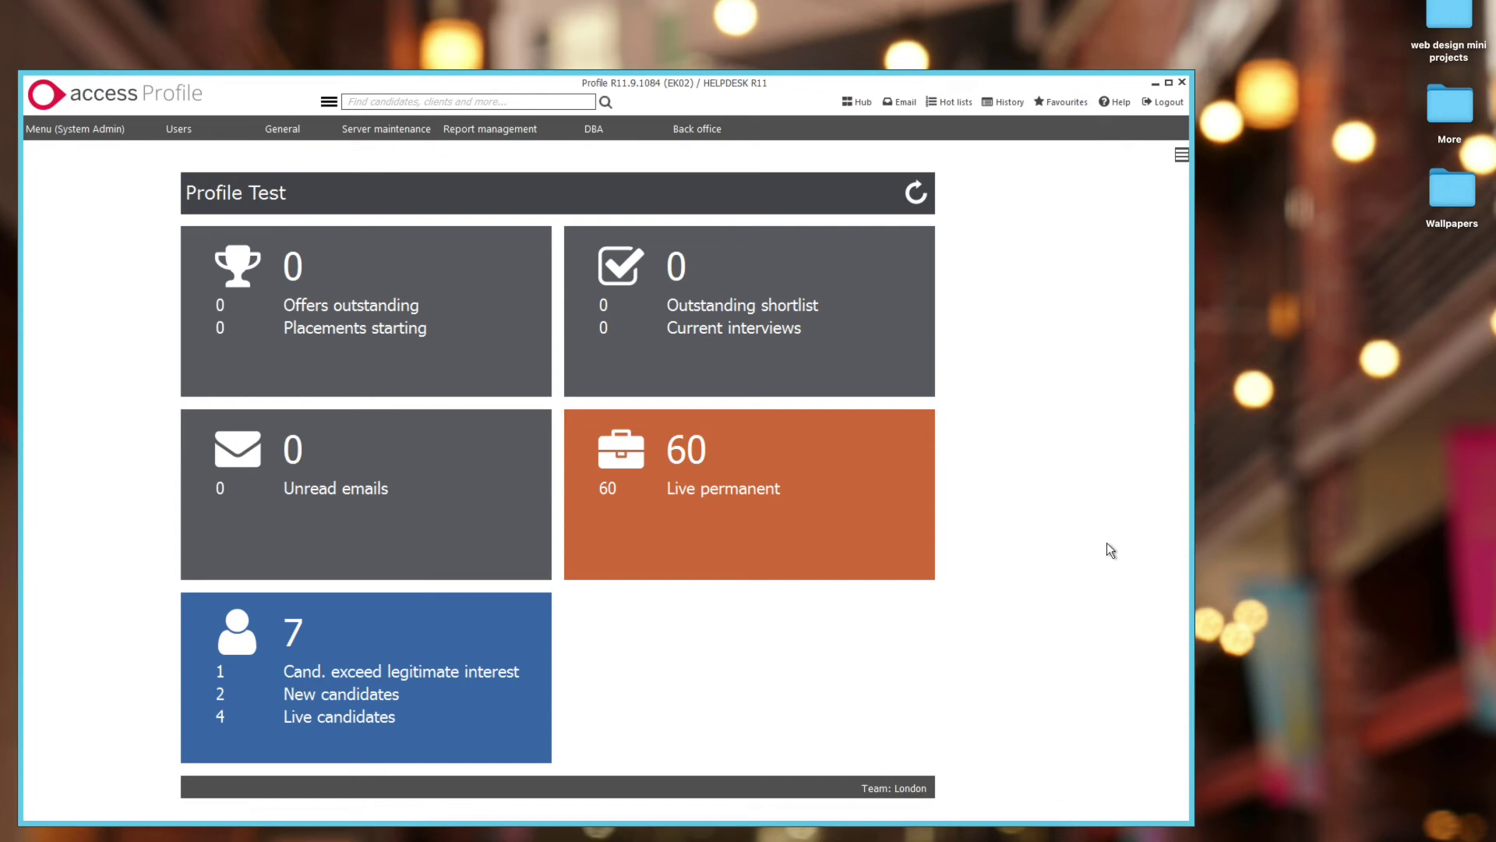
- Save Office 365 as the system-level email template in General > Email settings
click(276, 134)
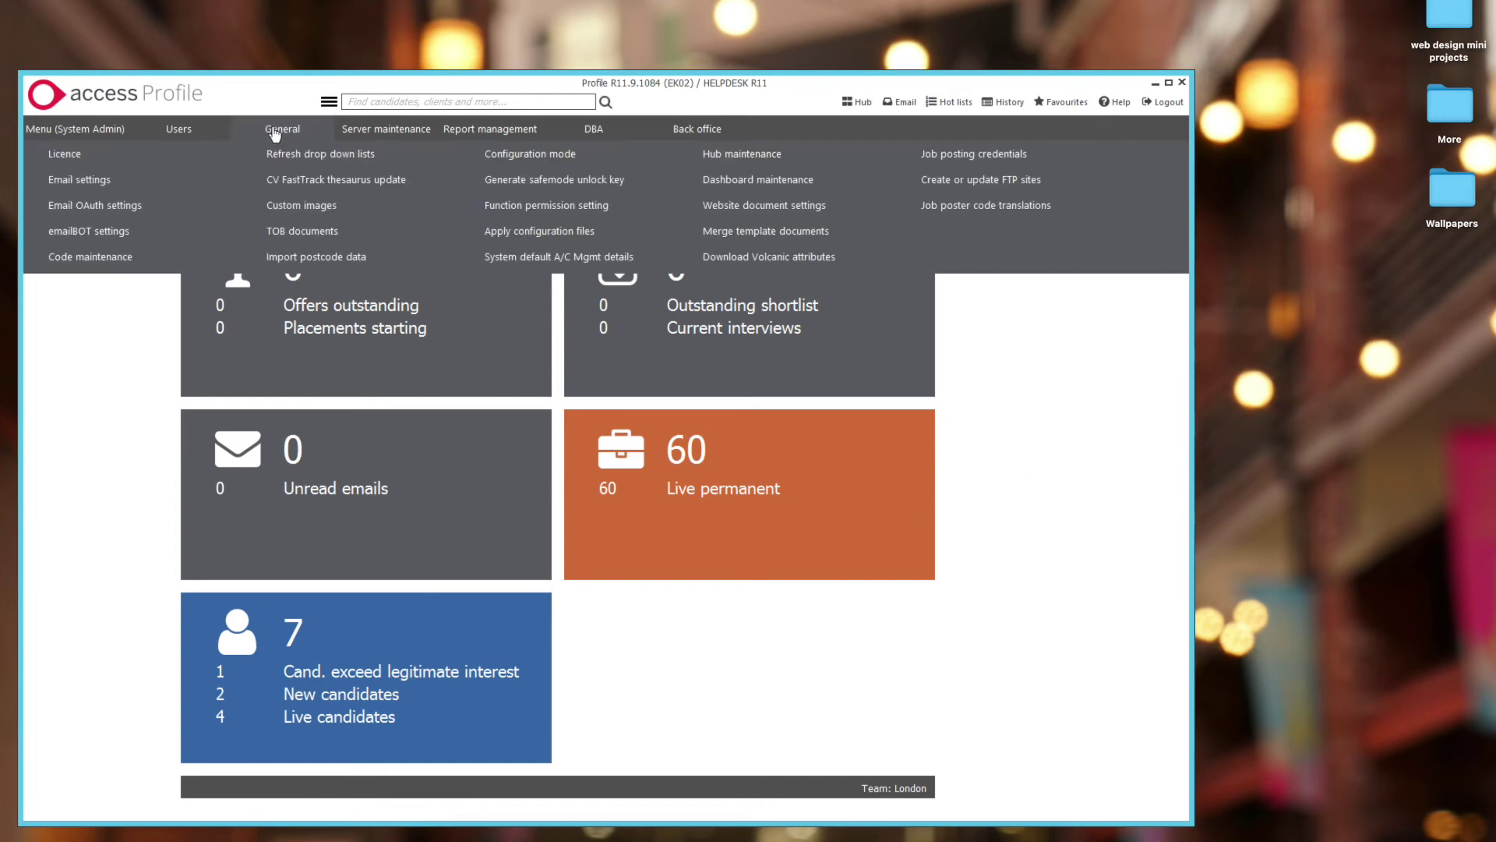
click(109, 180)
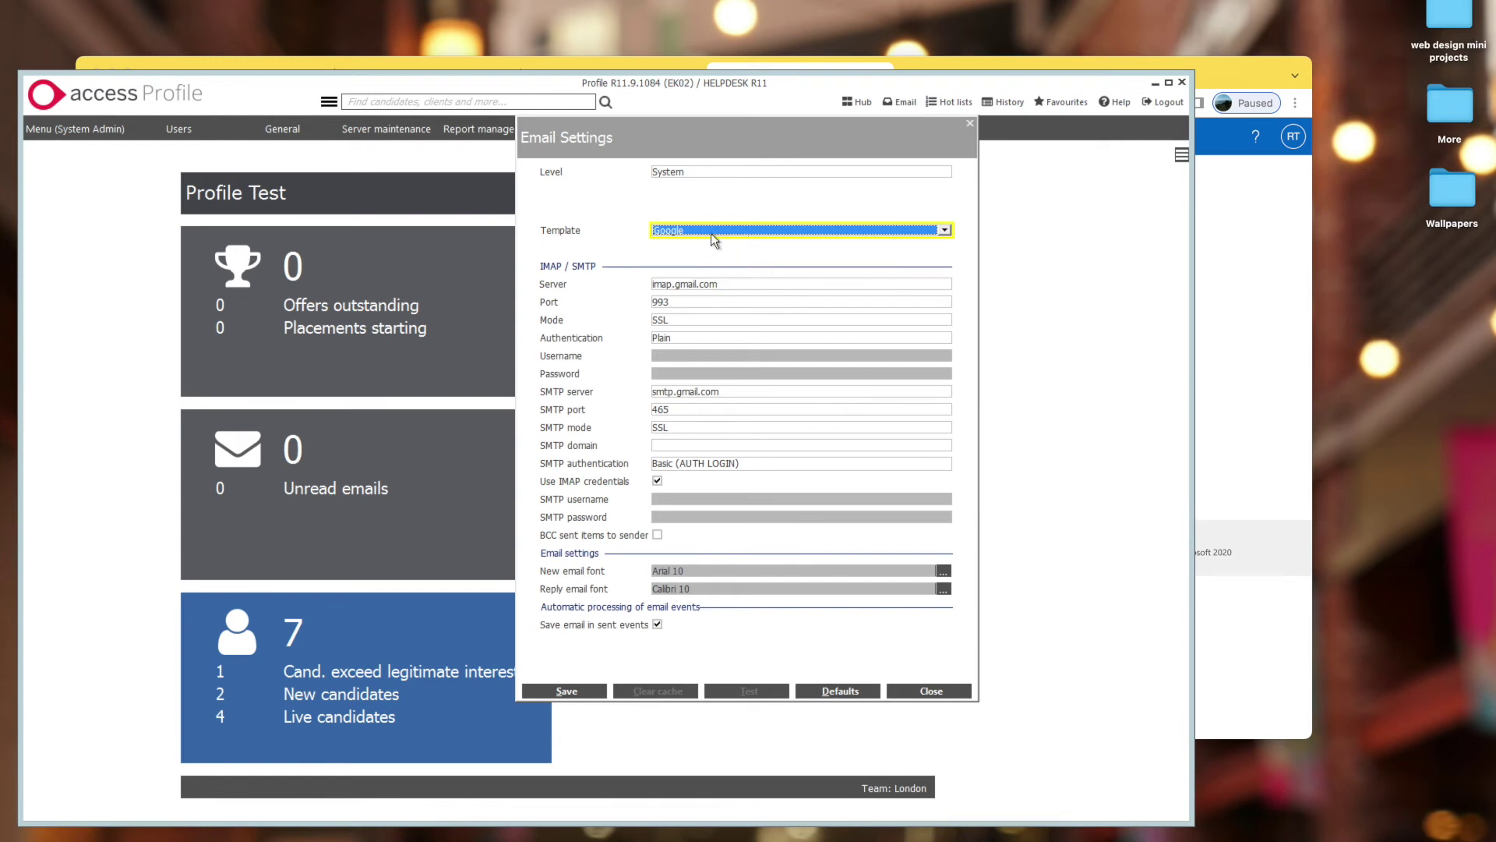
click(712, 231)
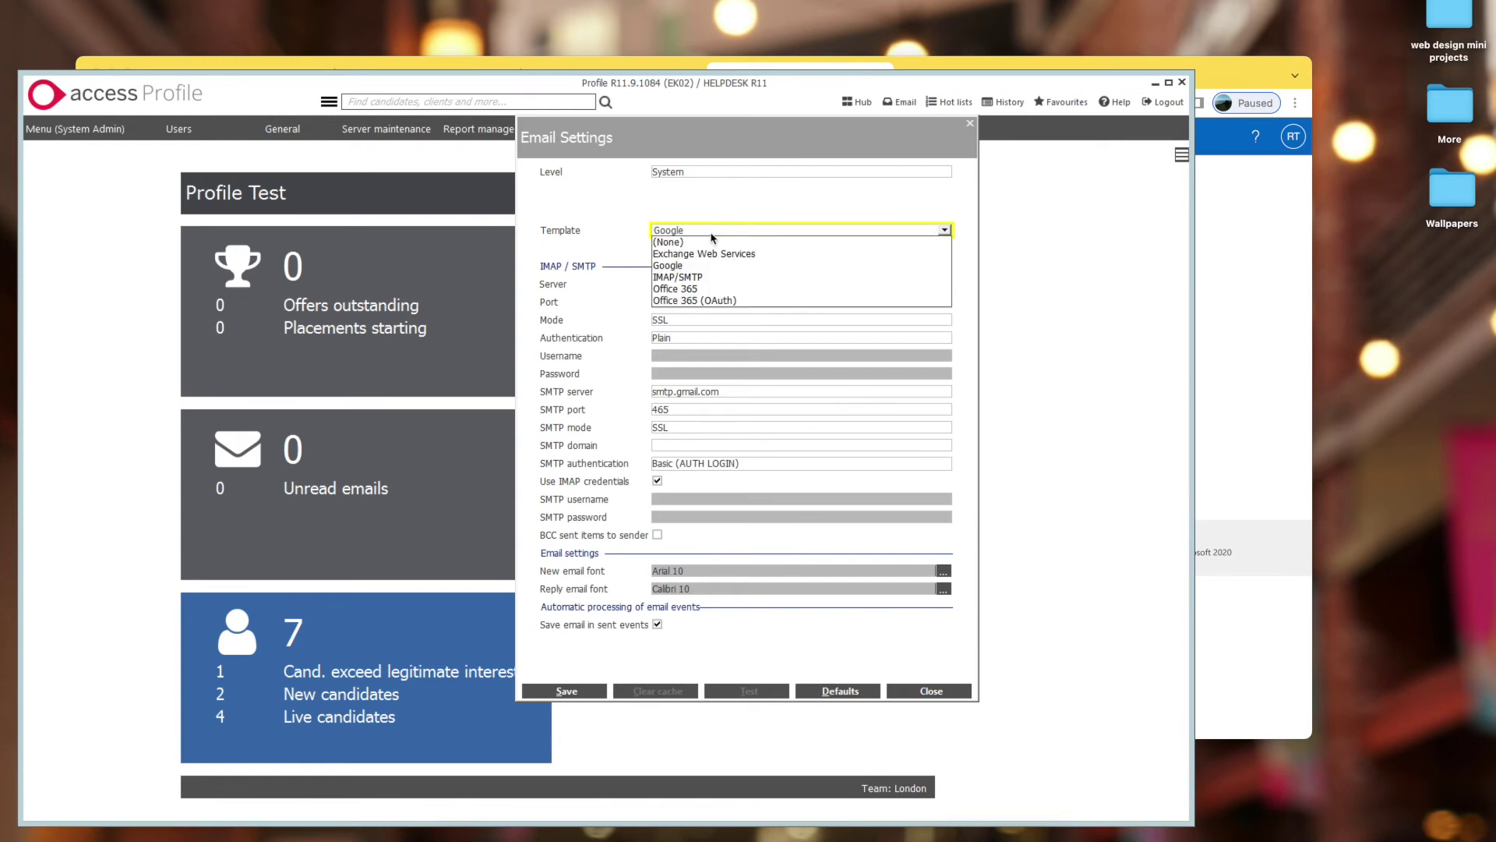
click(698, 289)
click(596, 691)
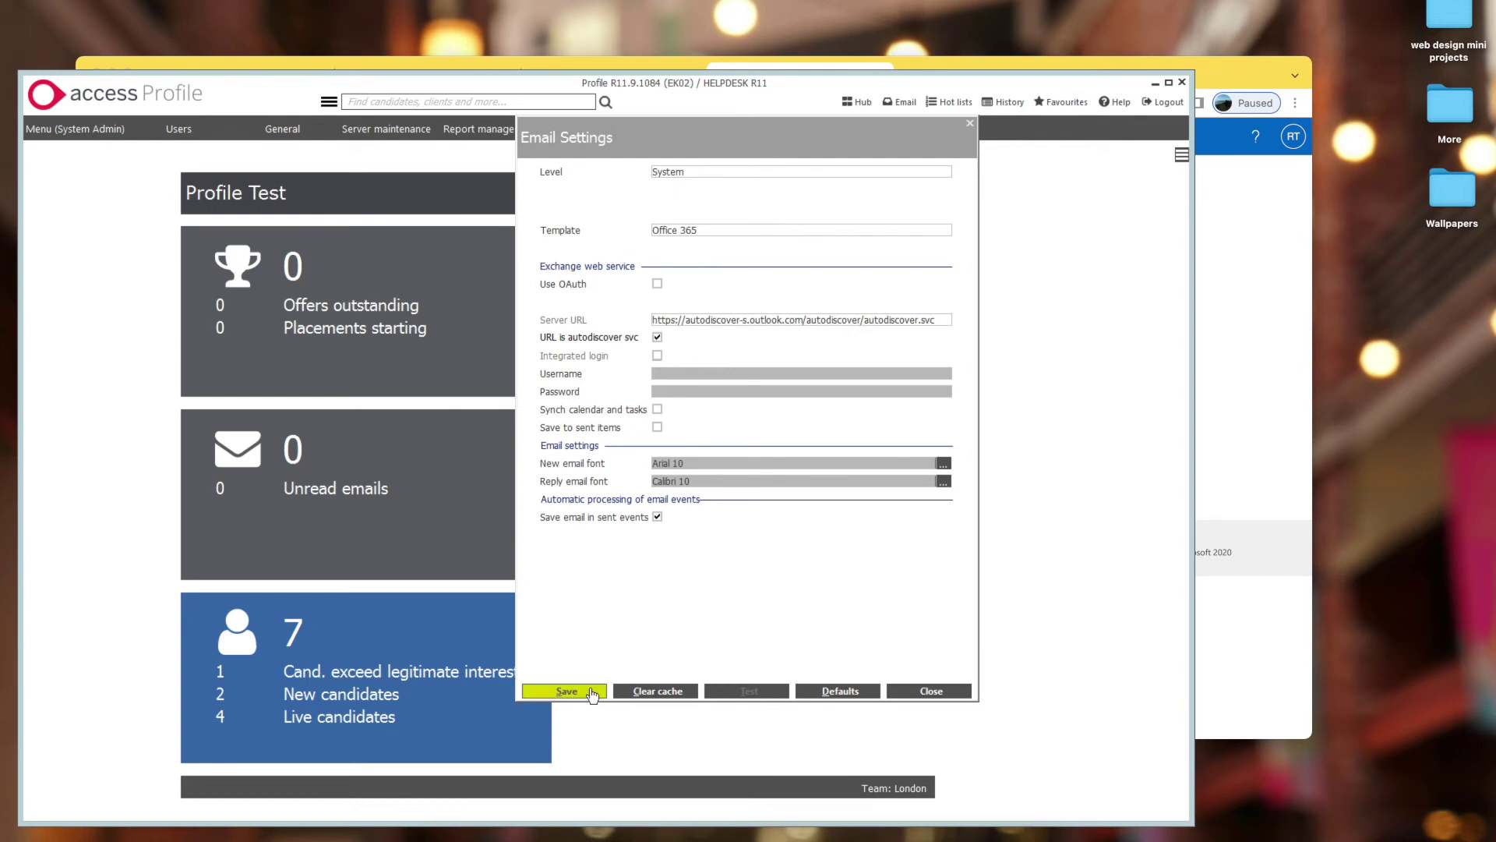
- Switch to user-level settings, review the Outlook.com address, username and password, then go to Outlook in Chrome
click(706, 173)
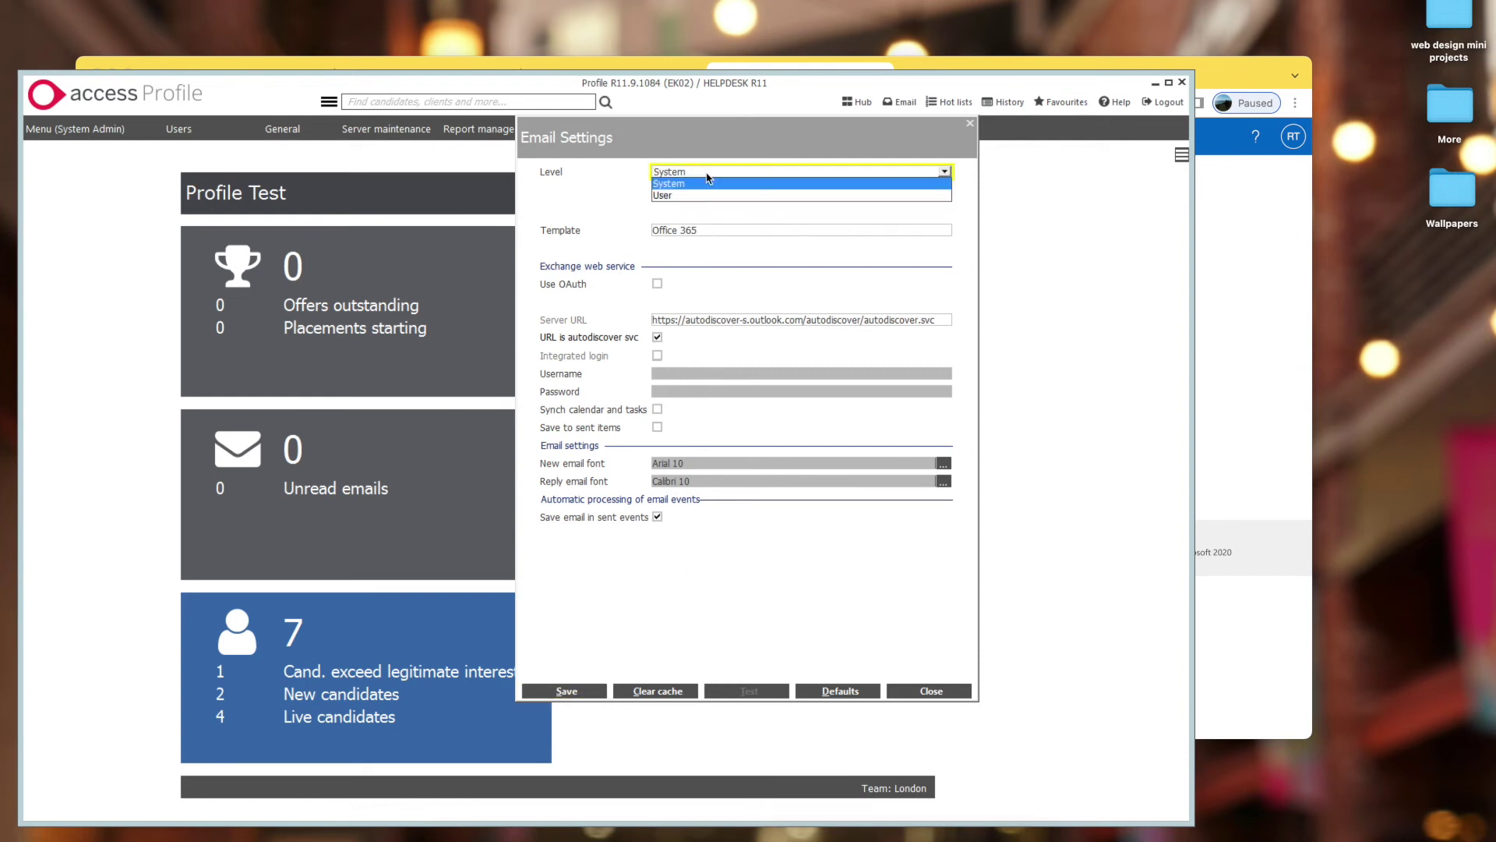
click(704, 195)
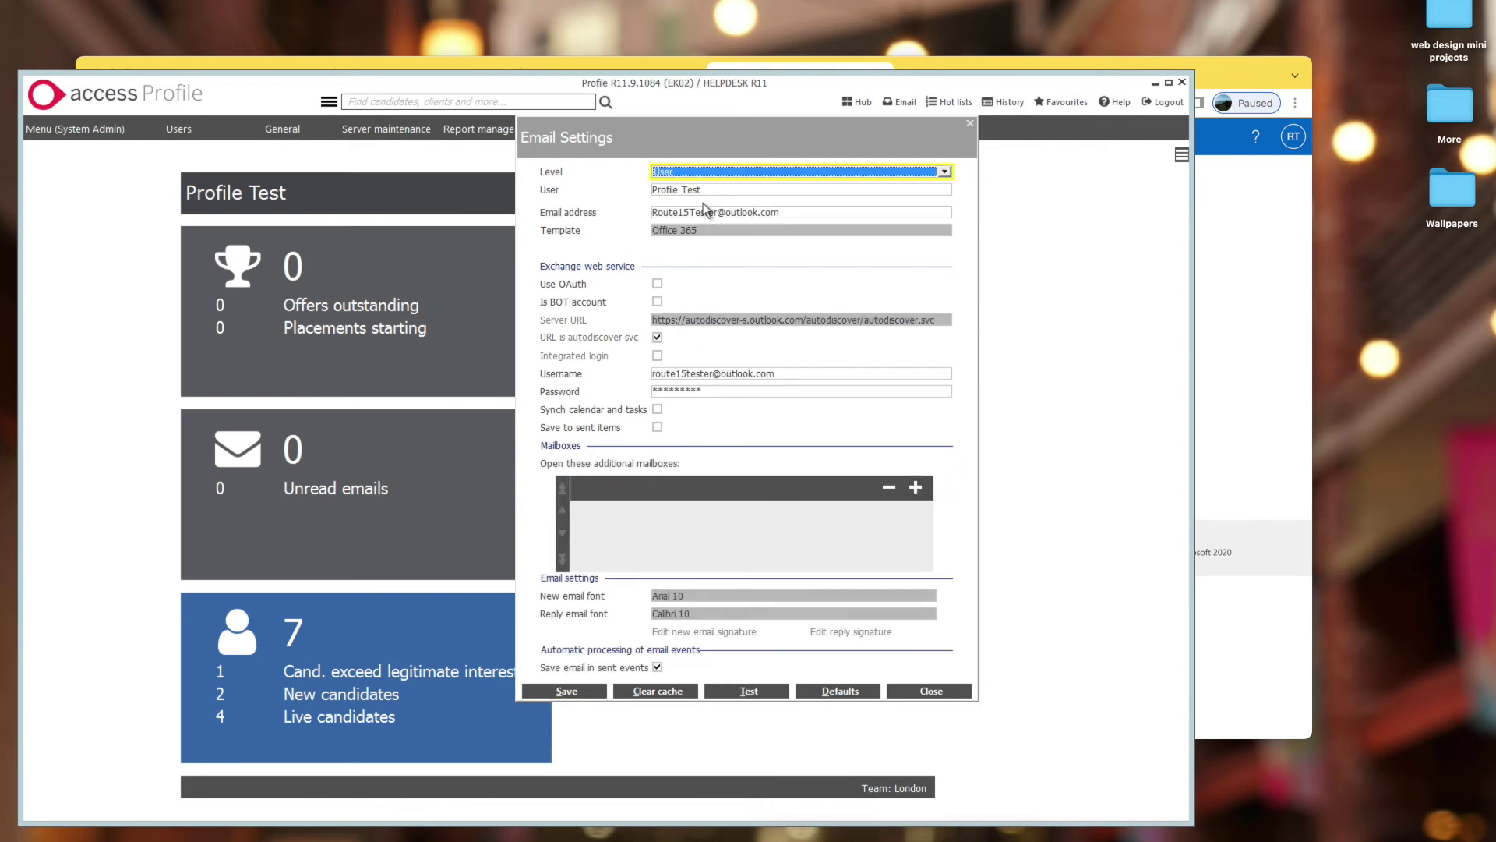
click(788, 212)
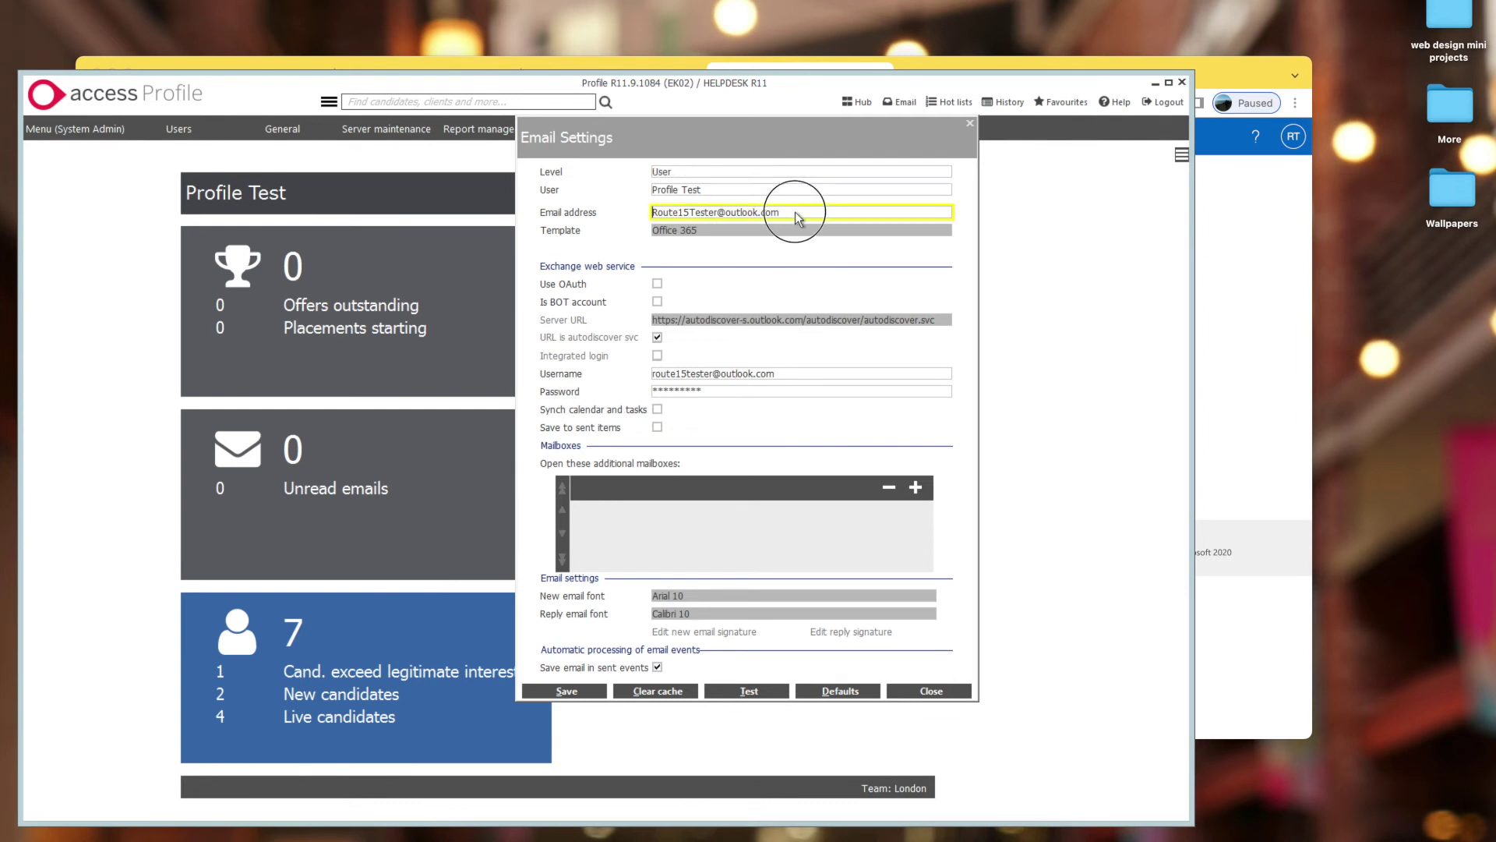
drag(799, 213, 652, 213)
double_click(756, 374)
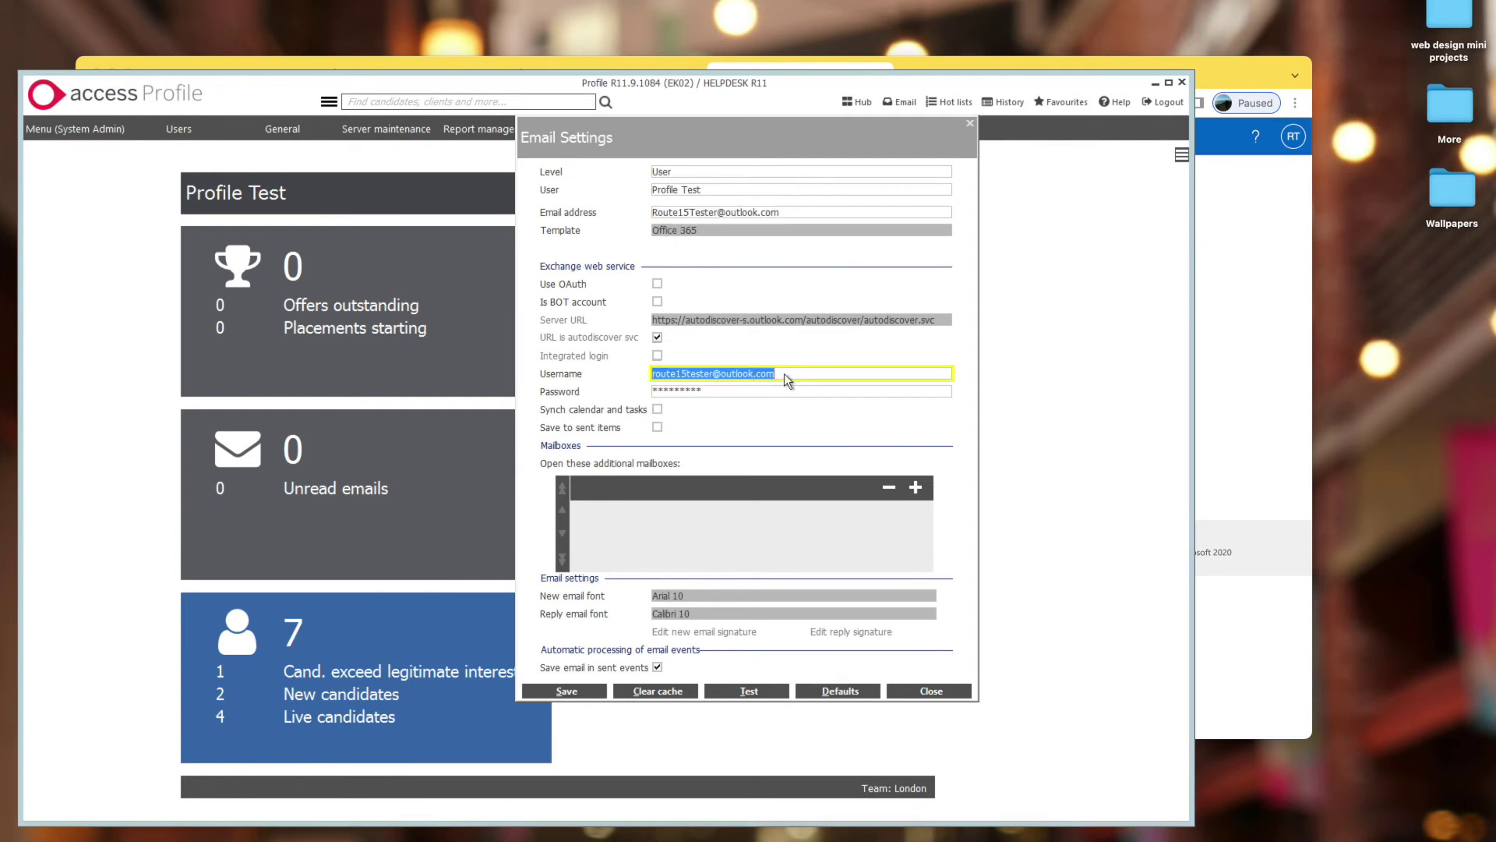
double_click(739, 396)
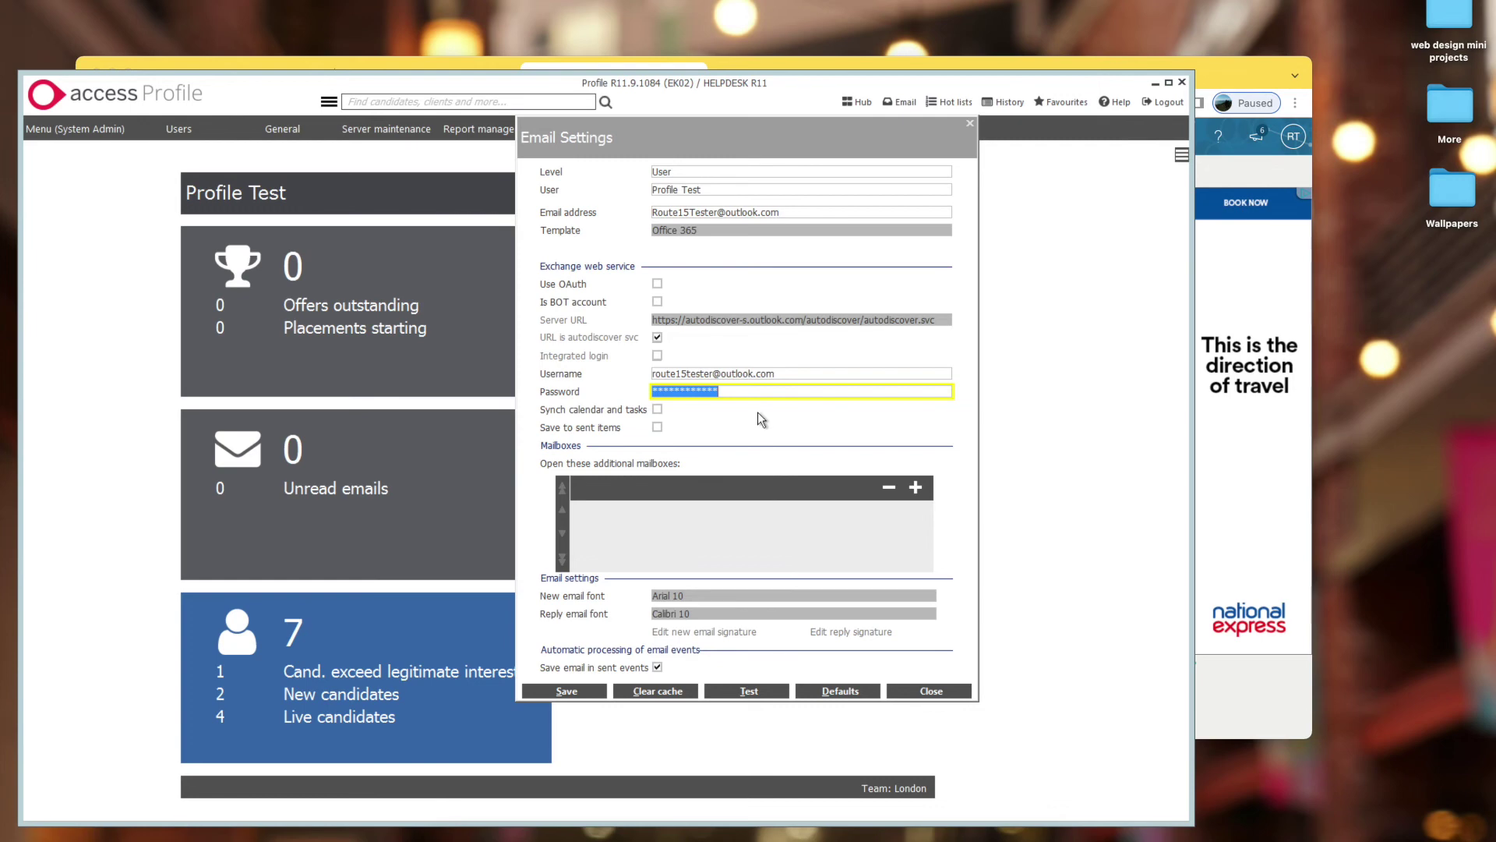
click(1216, 179)
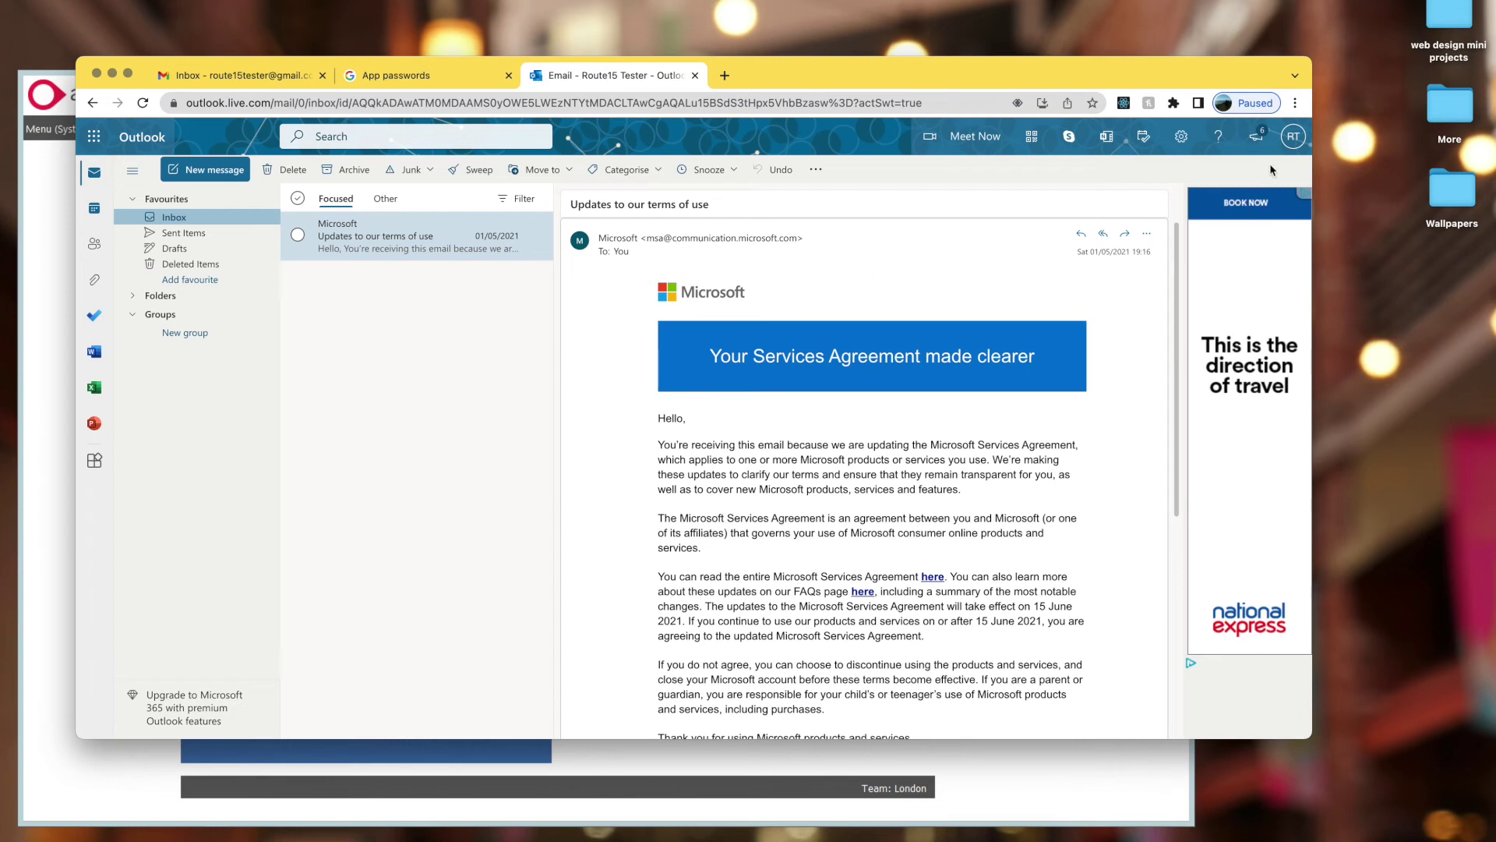
- Create a new app password in Microsoft account Security > Advanced security options and copy it
click(1287, 148)
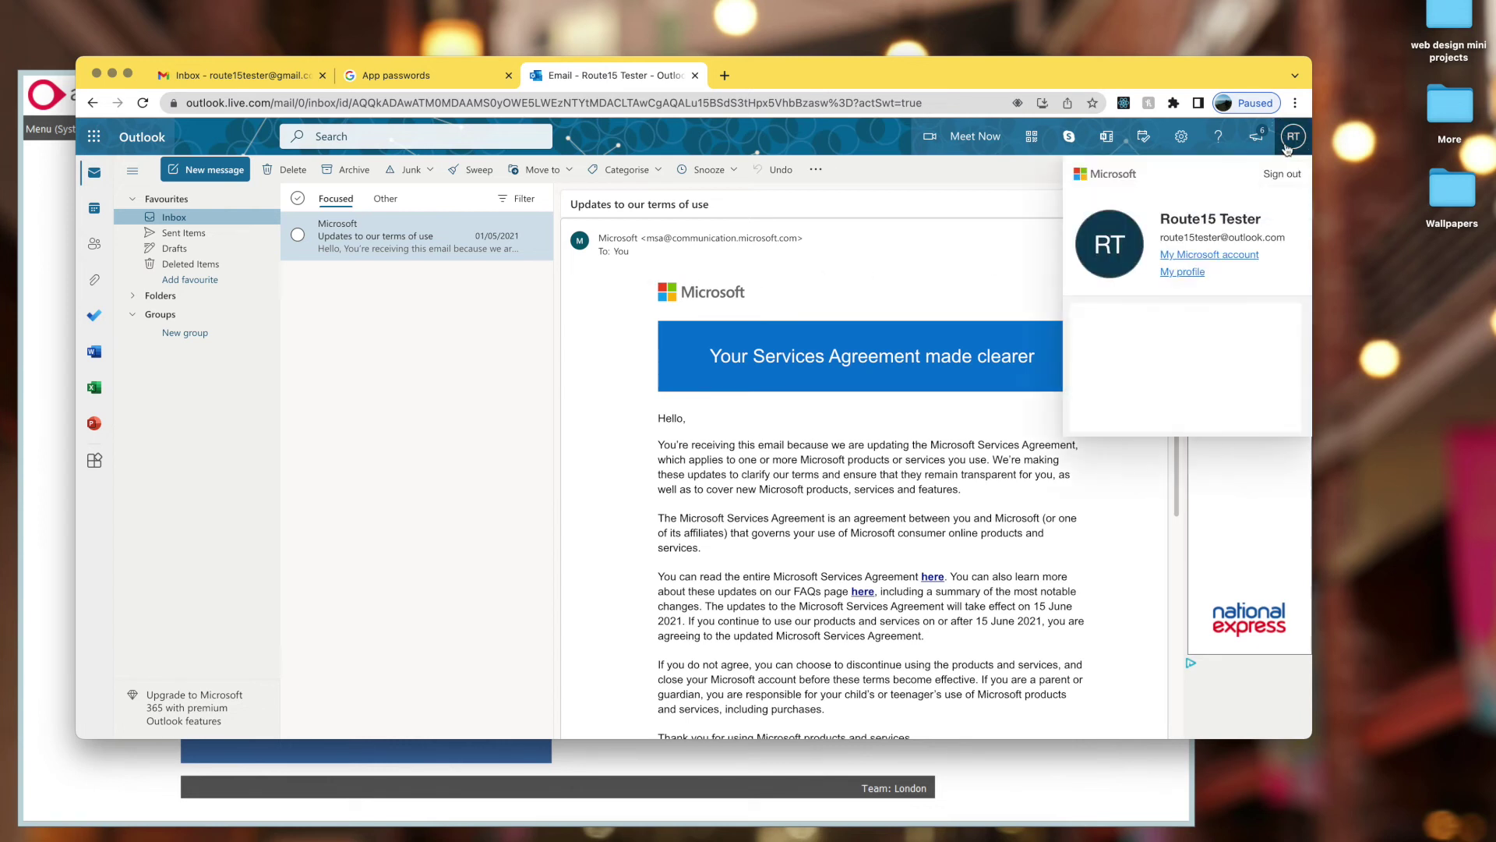
click(1218, 258)
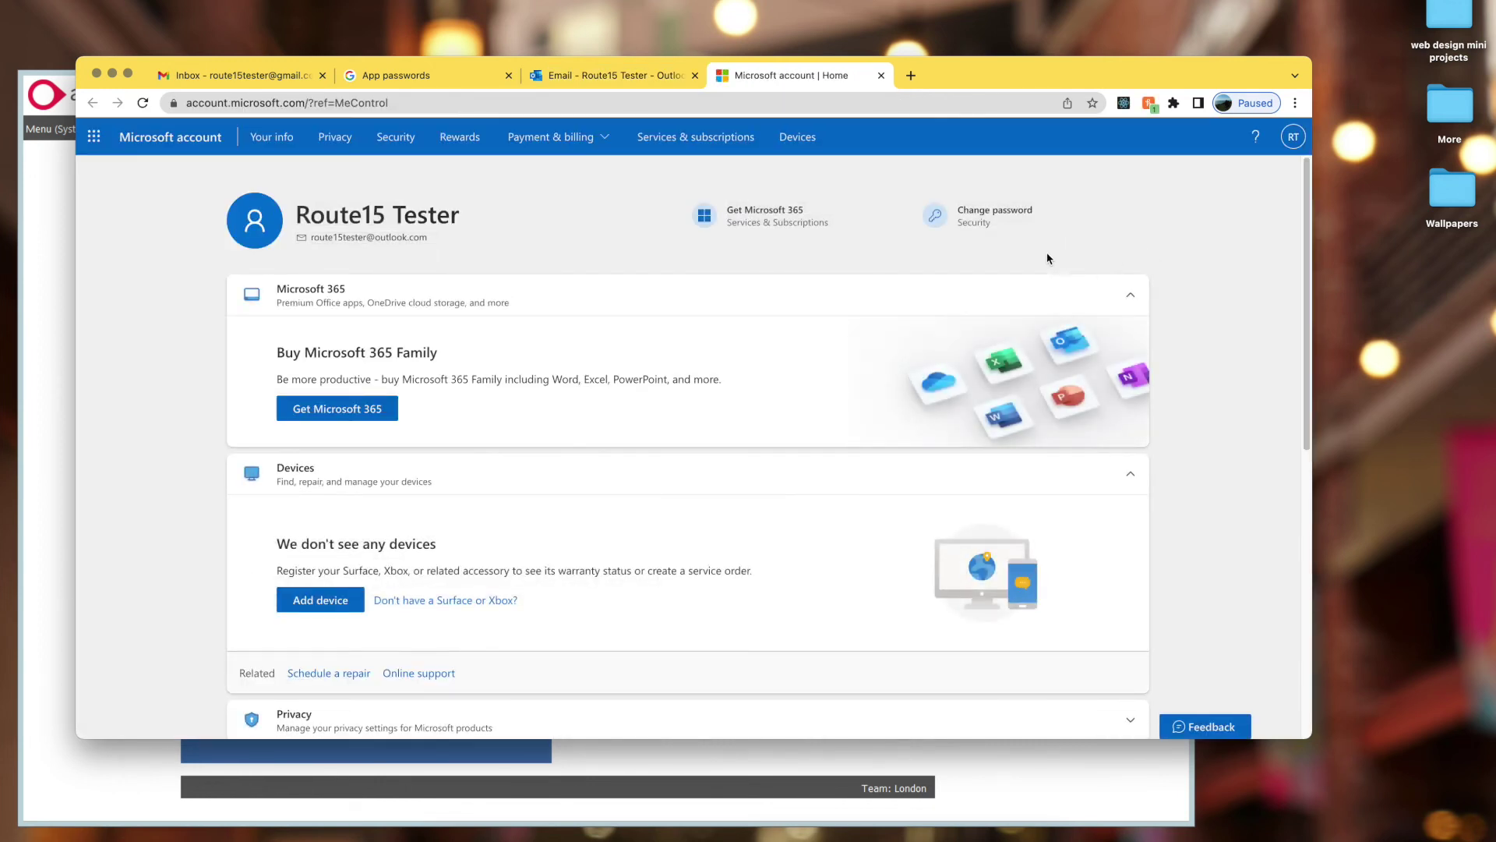
click(396, 139)
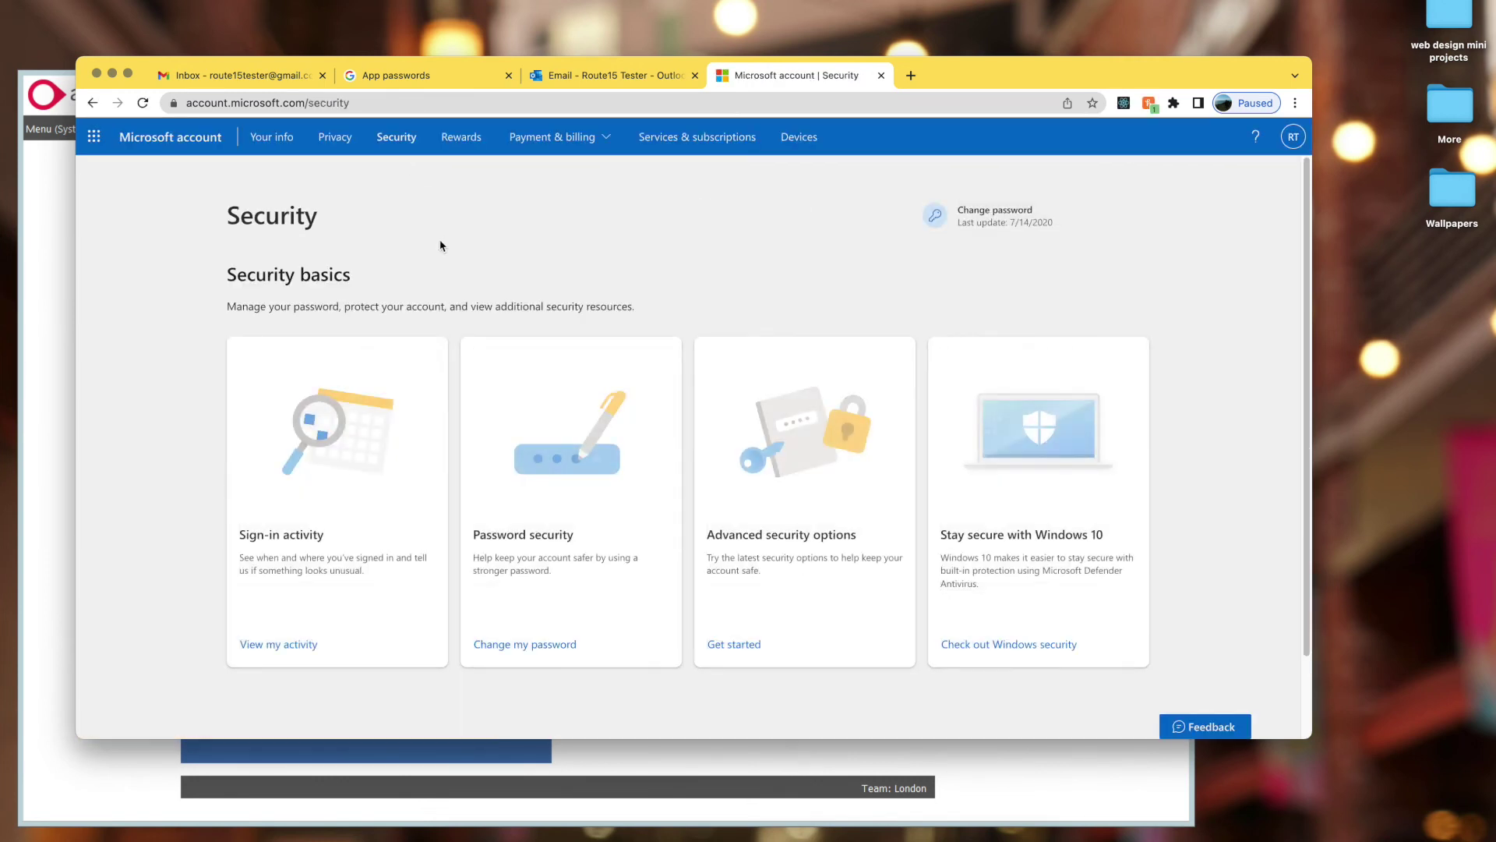
click(753, 652)
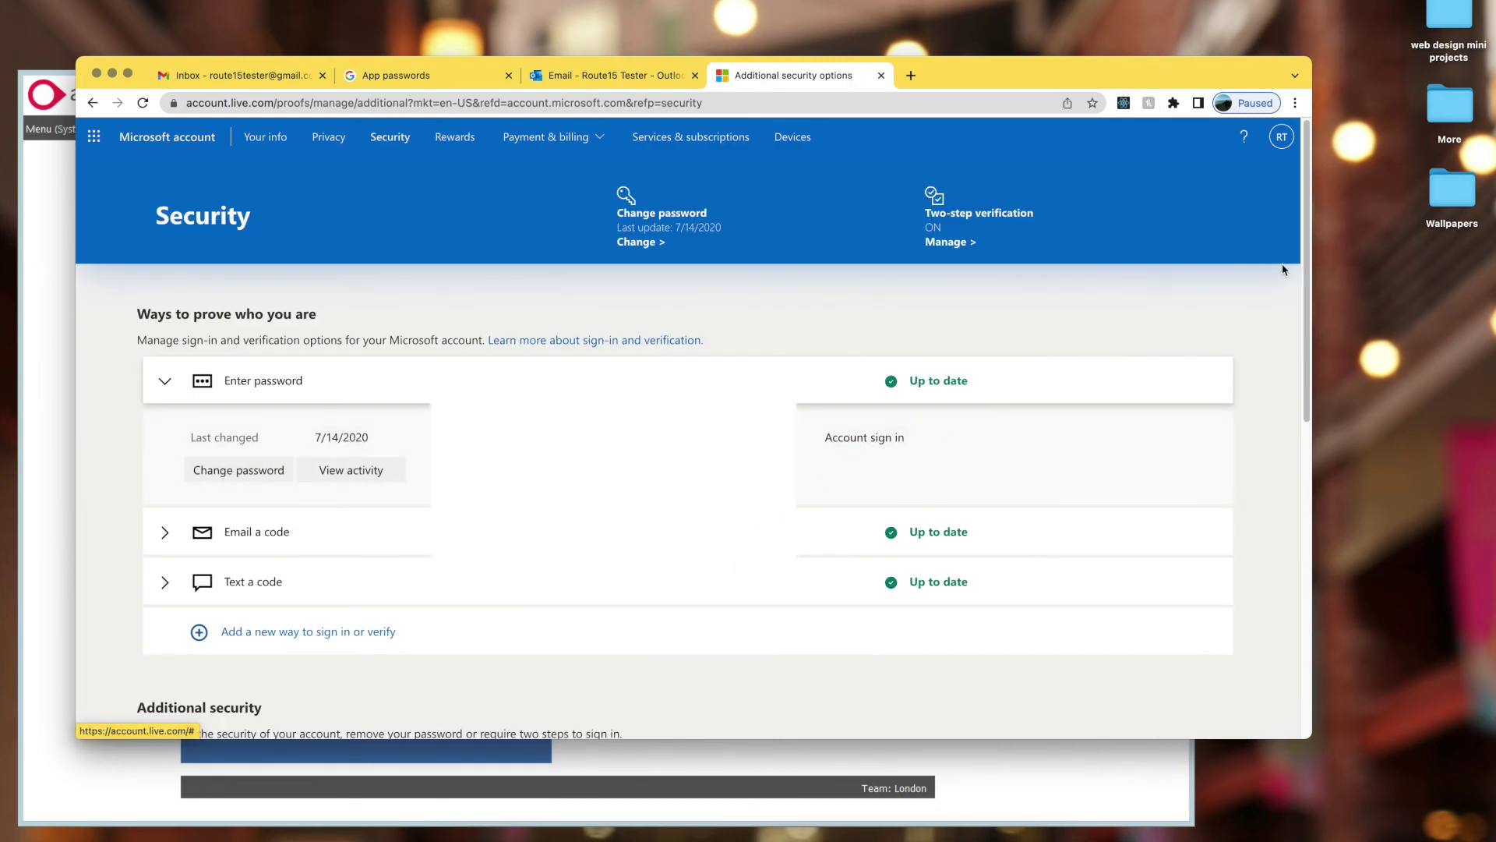
drag(1306, 257, 1307, 492)
click(168, 535)
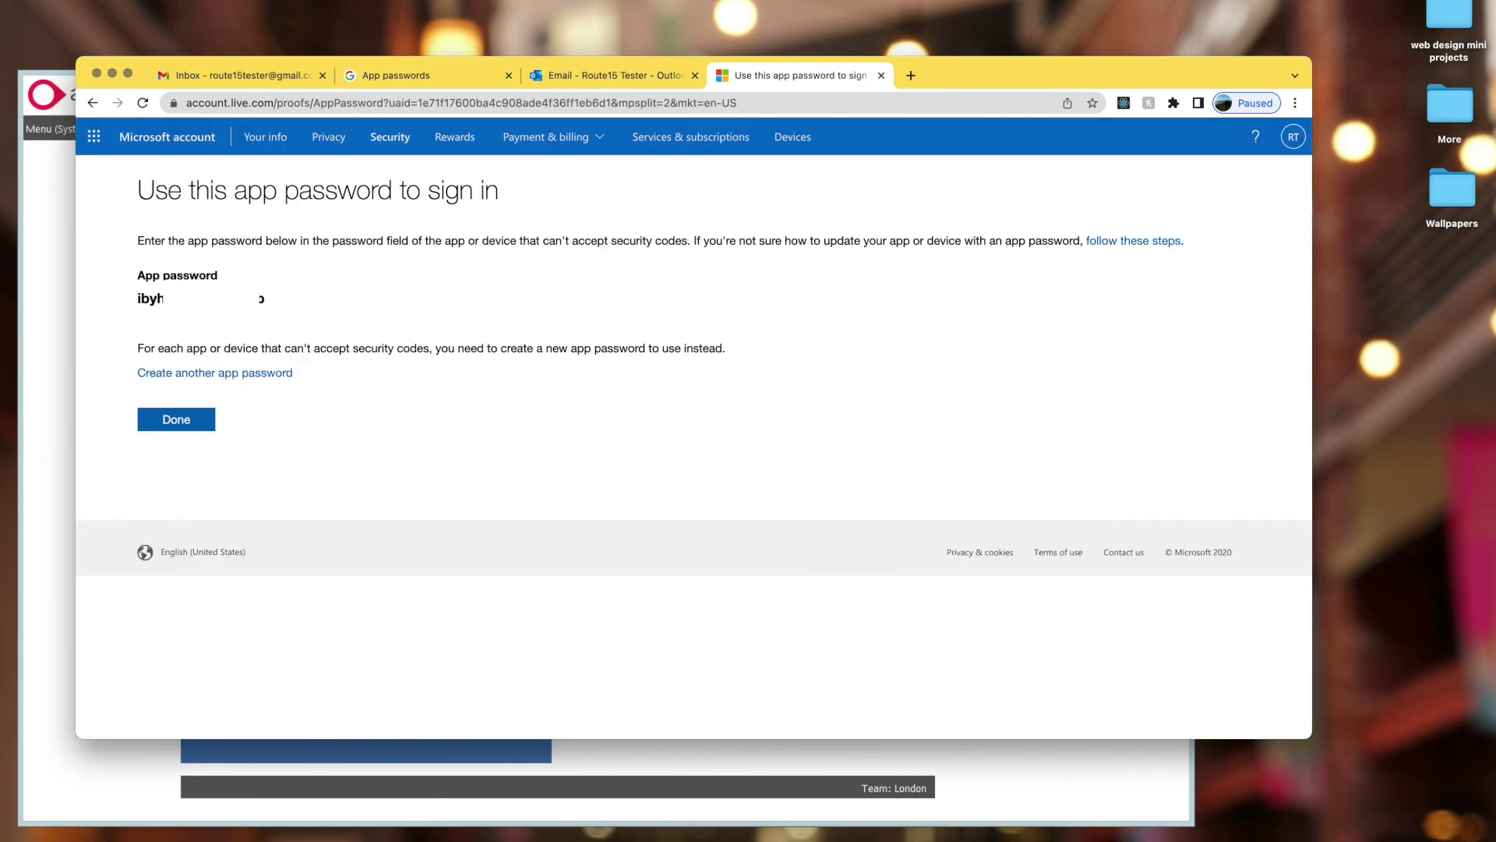
double_click(201, 298)
- Replace the Office 365 password with the copied app password and save the settings
click(47, 312)
click(804, 394)
drag(804, 395, 524, 407)
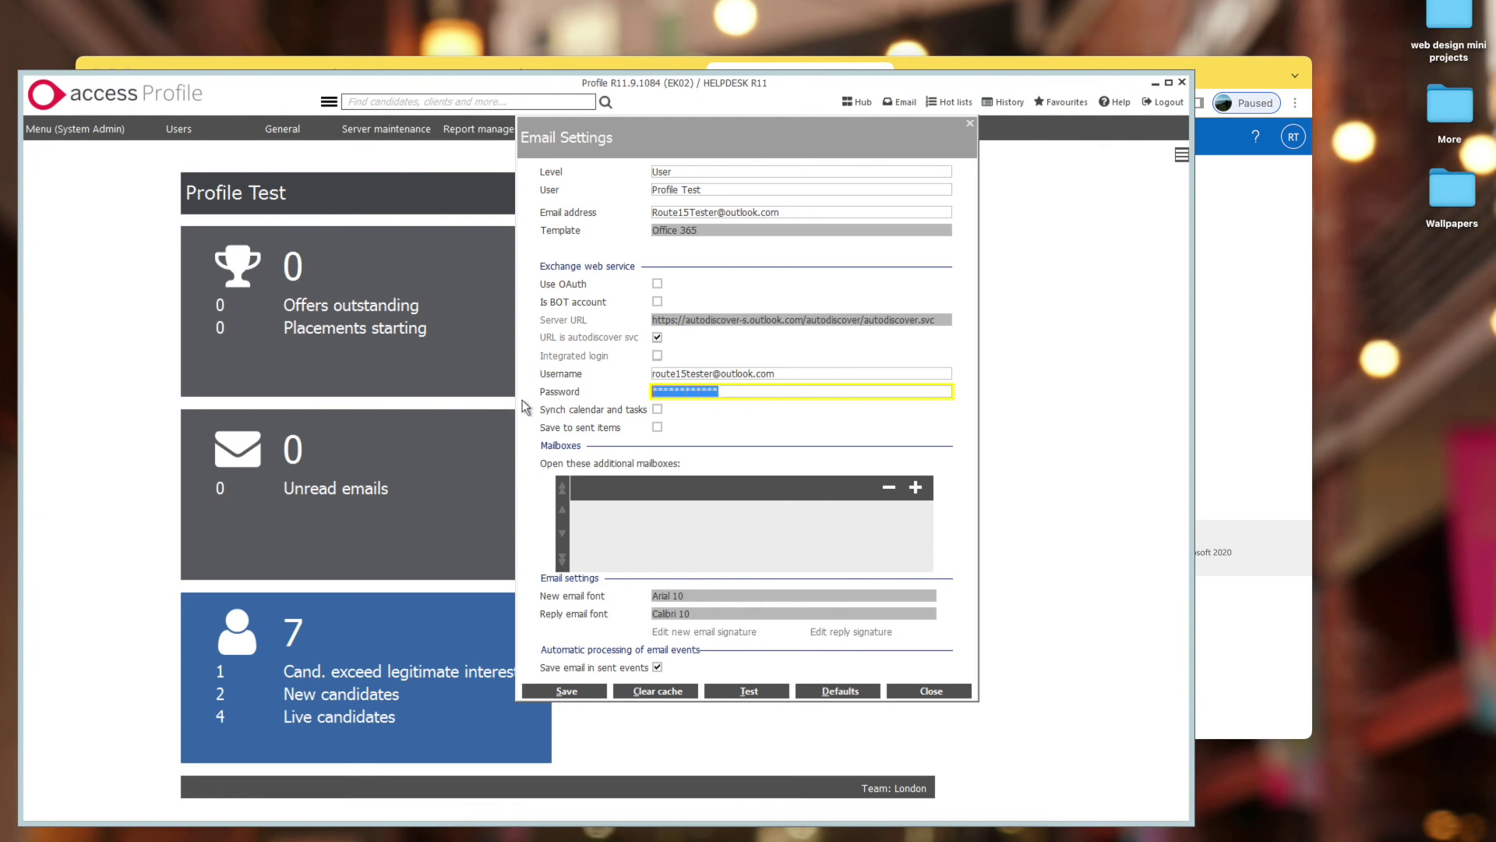
key(BackSpace)
key(ctrl+v)
click(592, 692)
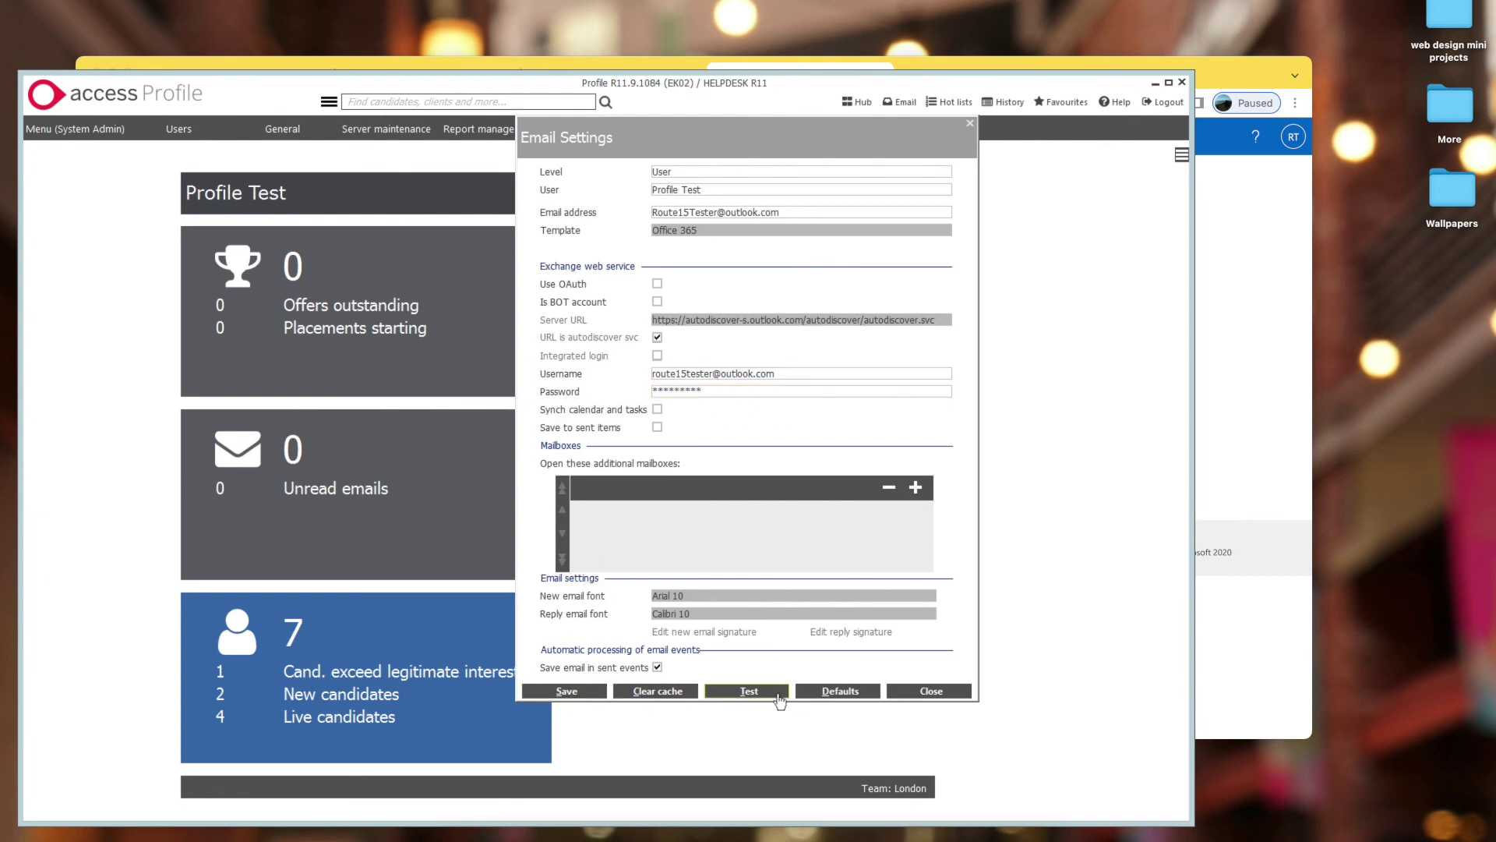
- Run the Inbox and Send tests, confirm both pass, and close the email settings
click(779, 693)
click(750, 463)
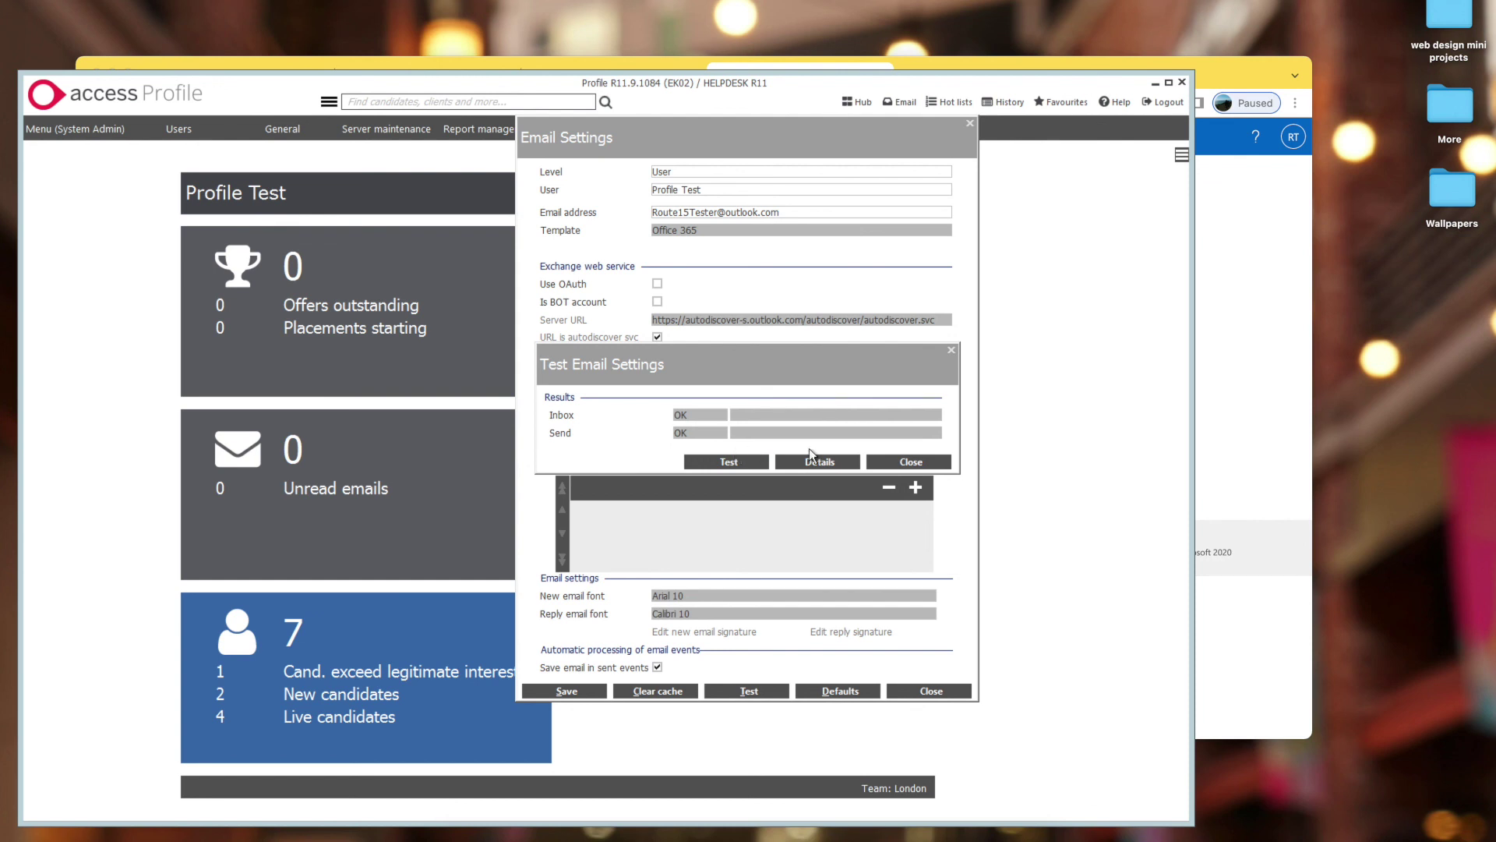
click(941, 465)
click(957, 700)
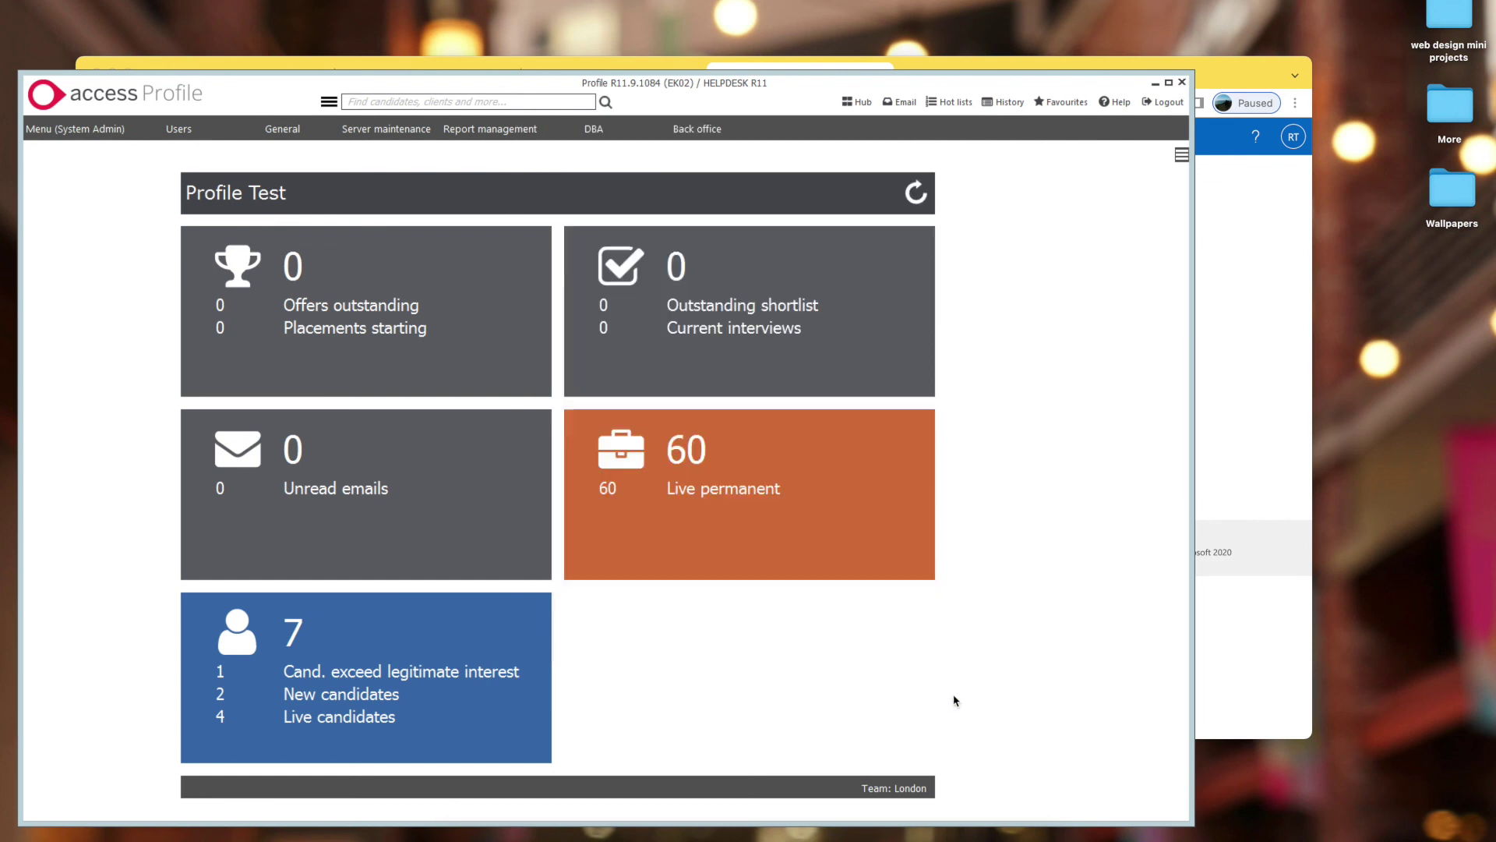
click(900, 101)
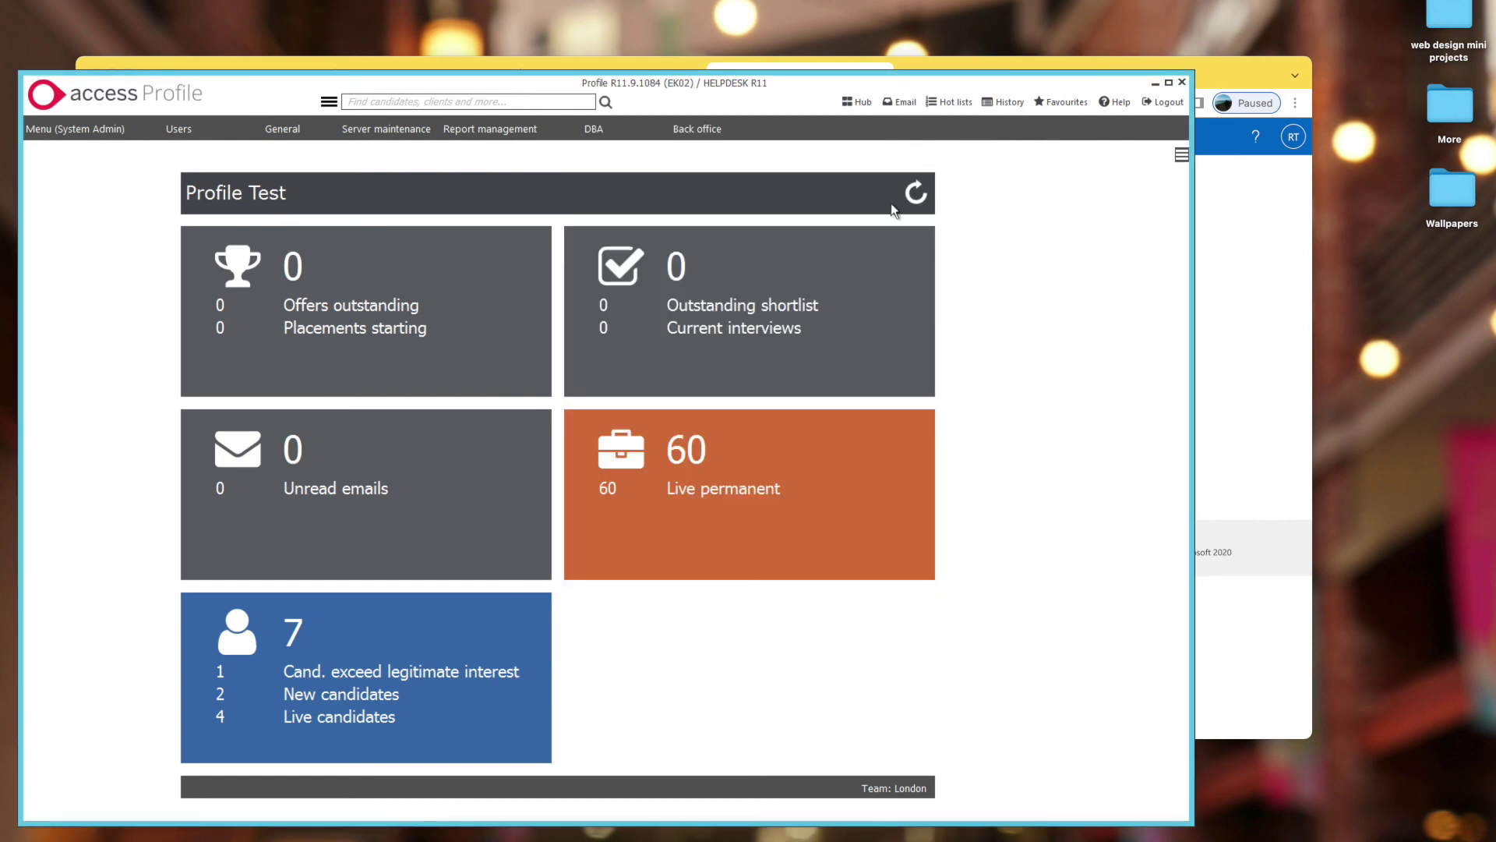